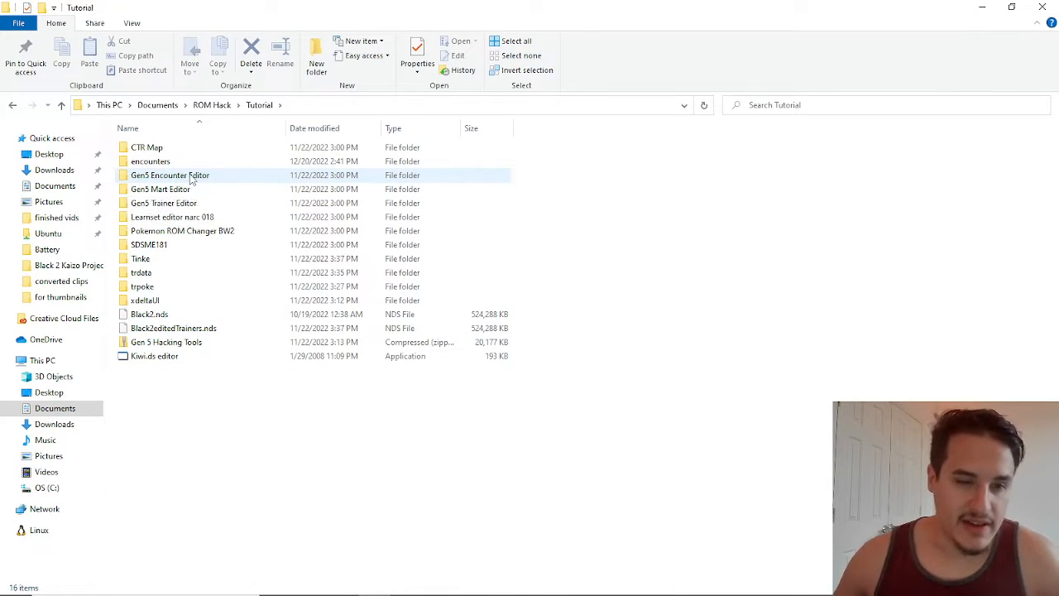
# - Launch BWWE from the Gen5 Encounter Editor folder and move its window clear of the file list
pyautogui.hotkey('alt', 'Tab')
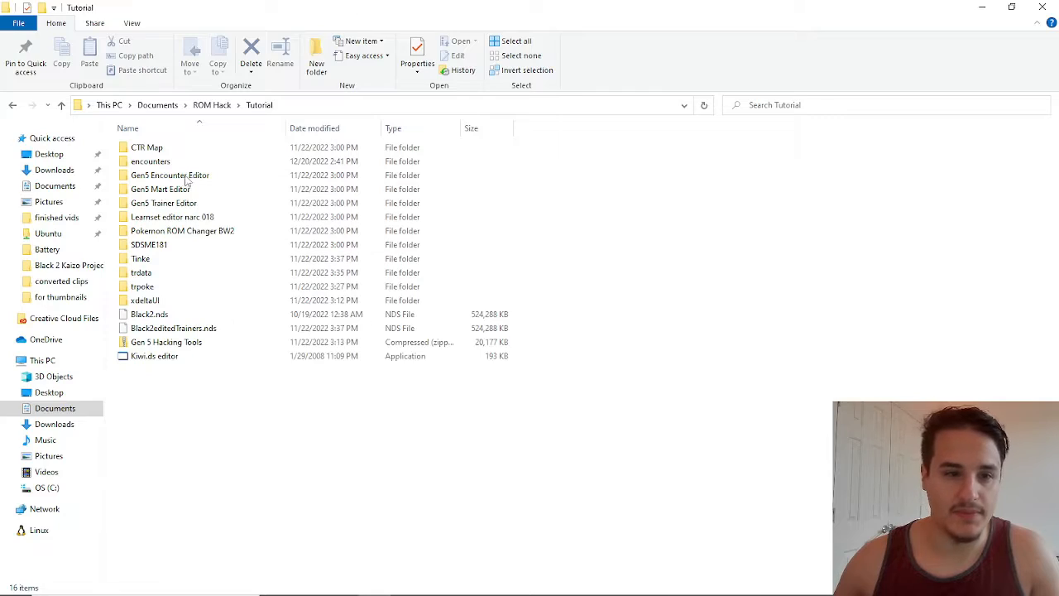
pyautogui.doubleClick(166, 174)
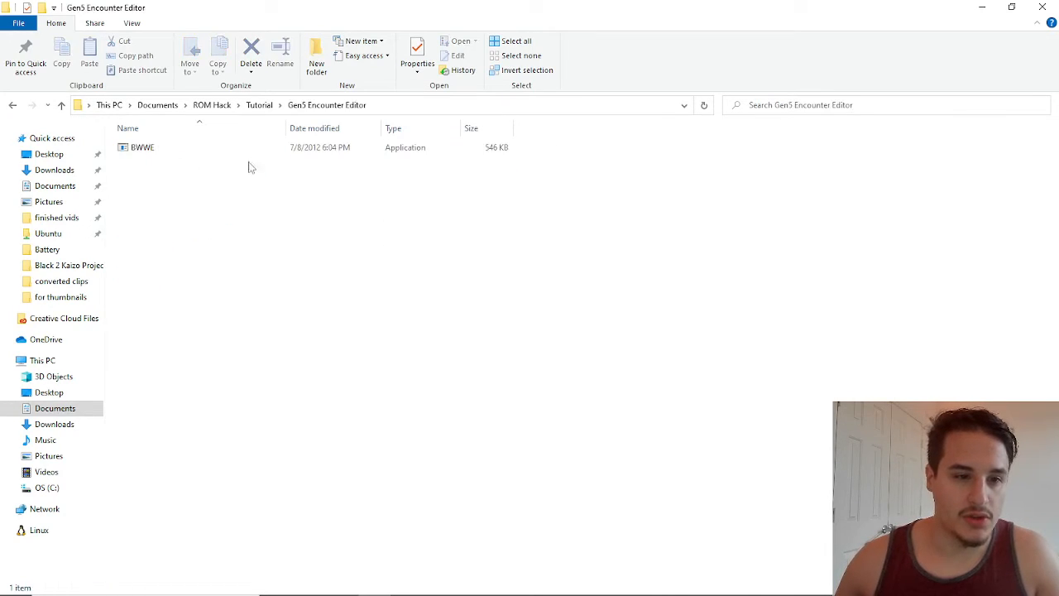
pyautogui.doubleClick(145, 156)
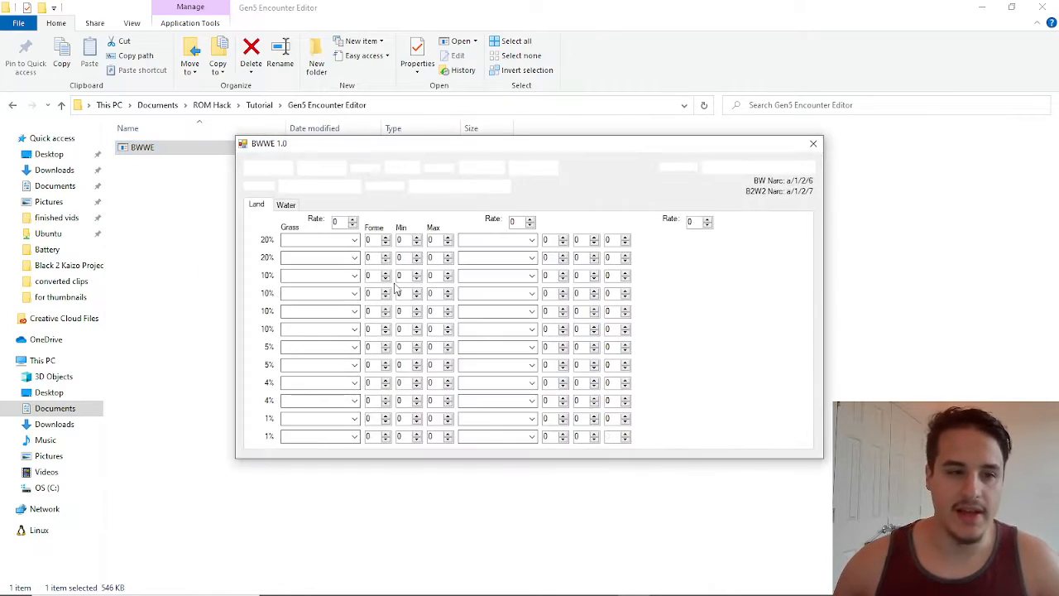
pyautogui.moveTo(572, 155); pyautogui.dragTo(476, 113)
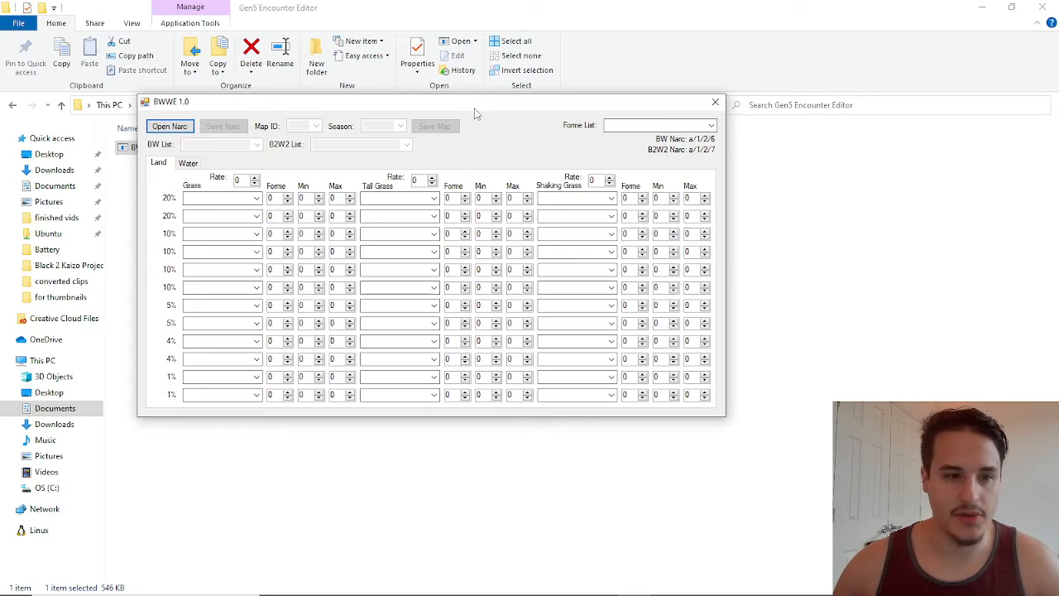
pyautogui.click(171, 128)
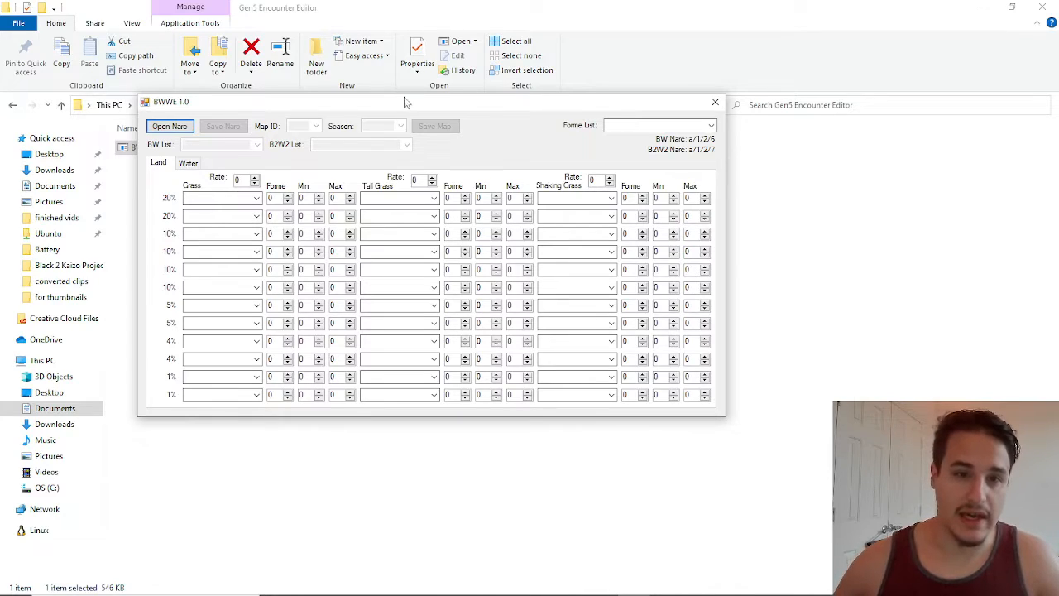
pyautogui.moveTo(404, 104); pyautogui.dragTo(596, 114)
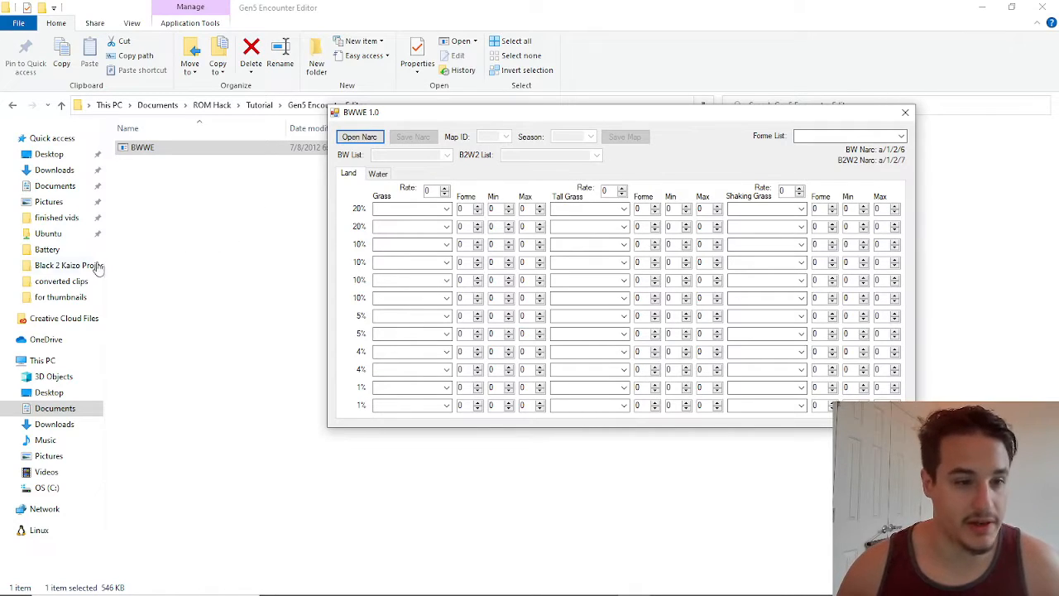
# - Return to the Tutorial folder and launch the Tinke application from its Tinke folder
pyautogui.click(263, 107)
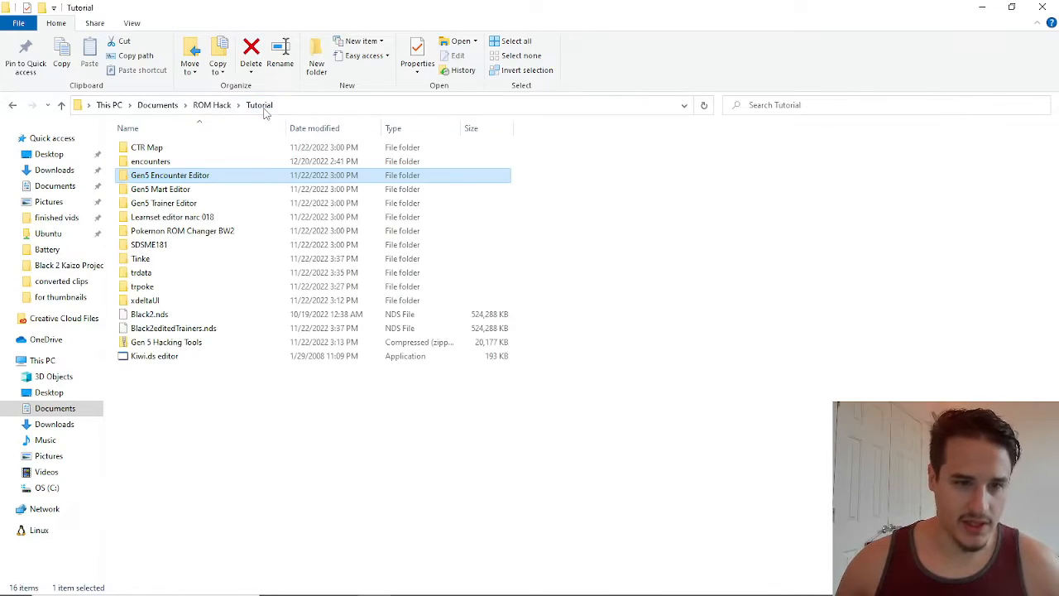
pyautogui.click(168, 258)
pyautogui.doubleClick(168, 258)
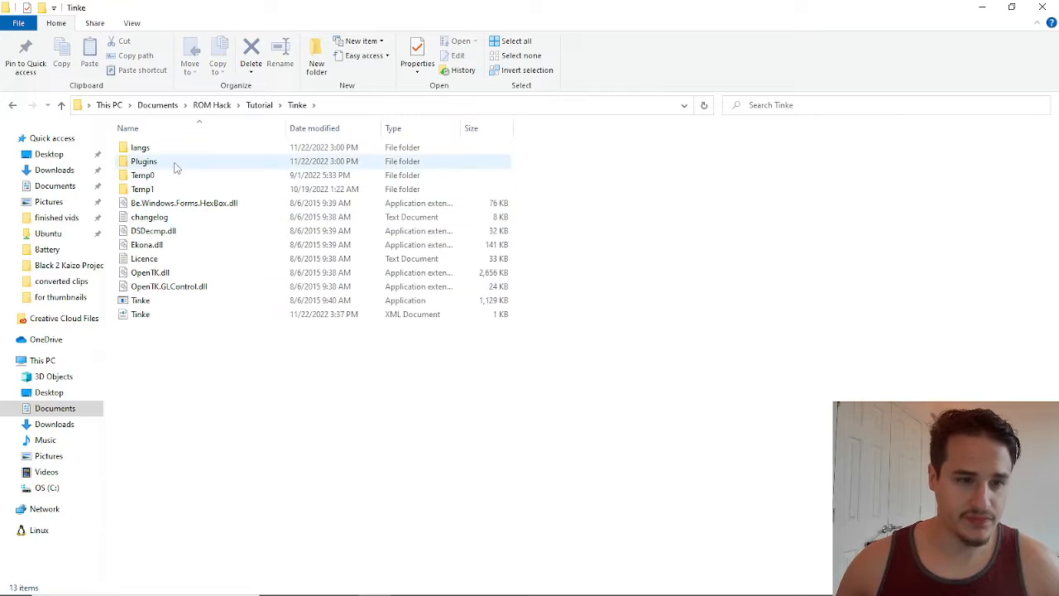
pyautogui.click(160, 303)
pyautogui.doubleClick(162, 303)
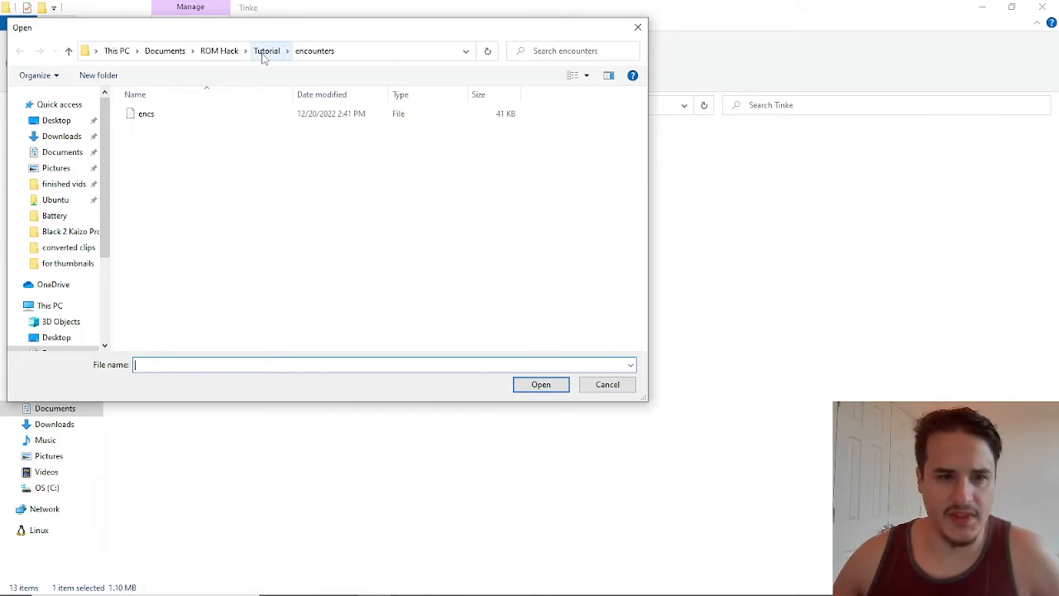
# - Load the ROM Black2KaizoFullRelease1_10_2.nds from the Black 2 Kaizo Project folder into Tinke
pyautogui.click(212, 50)
pyautogui.click(63, 236)
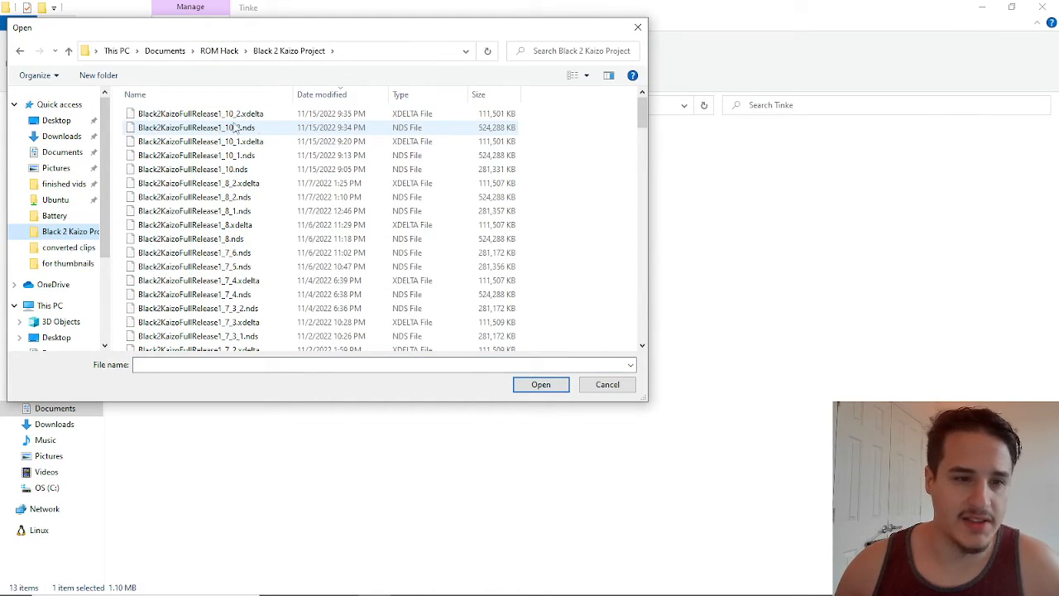
pyautogui.click(236, 127)
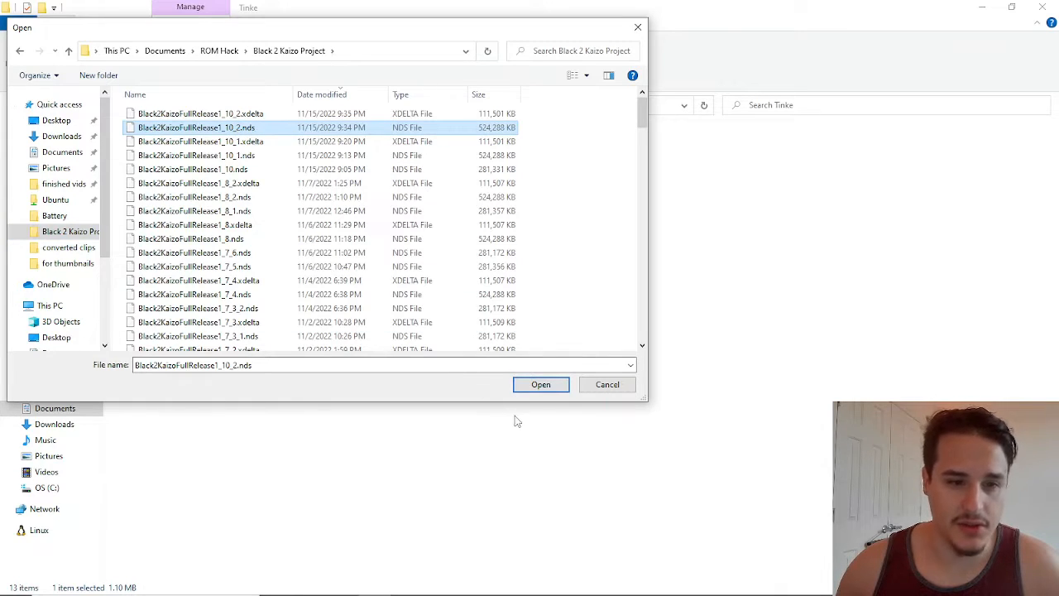
pyautogui.click(541, 385)
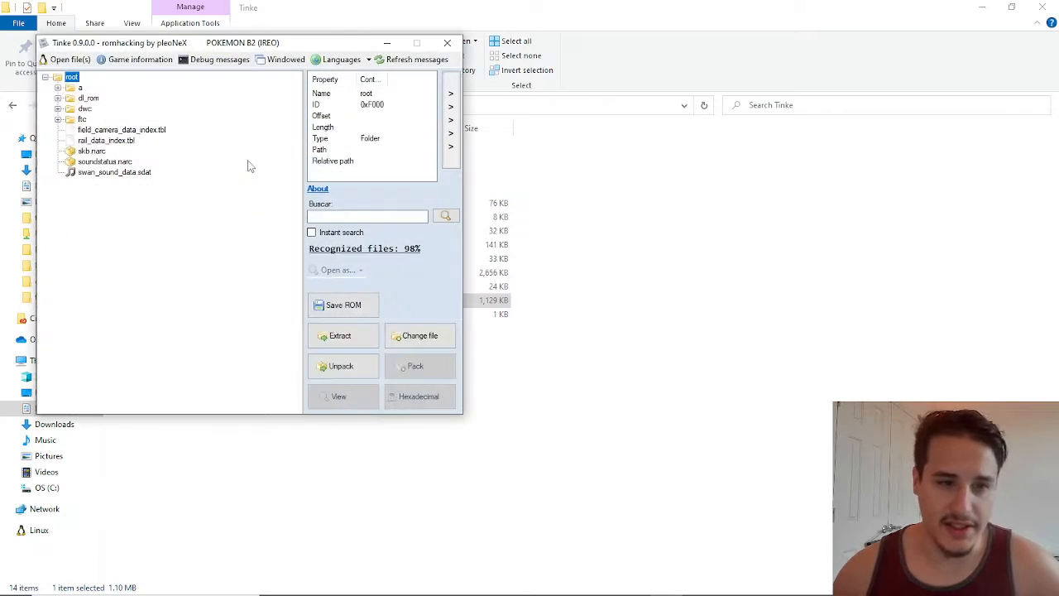
# - Start extracting file 7 from the ROM's a/1/2 folder
pyautogui.click(58, 87)
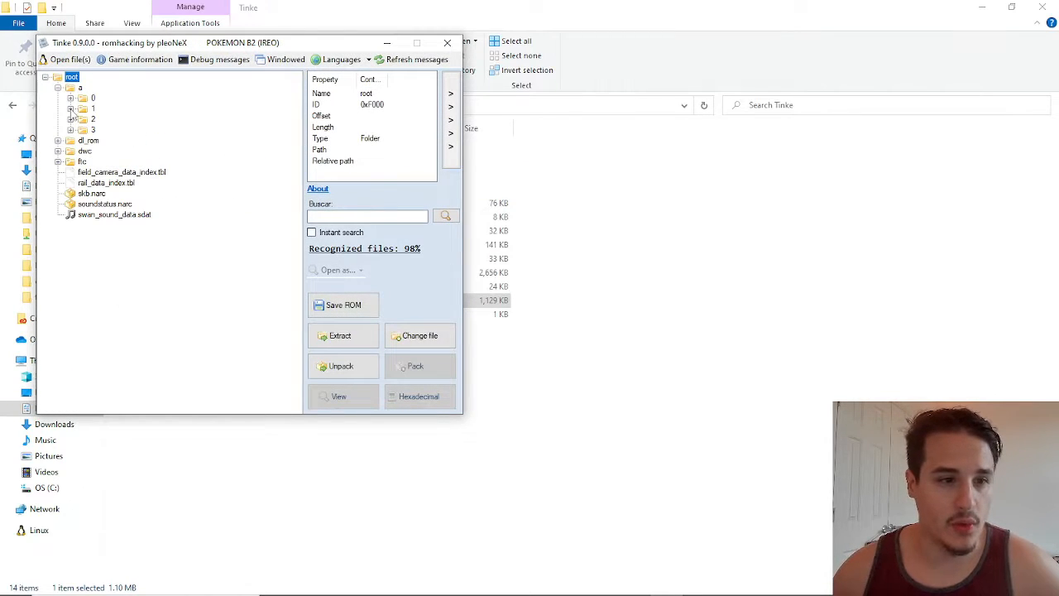
pyautogui.click(71, 108)
pyautogui.click(83, 140)
pyautogui.click(119, 226)
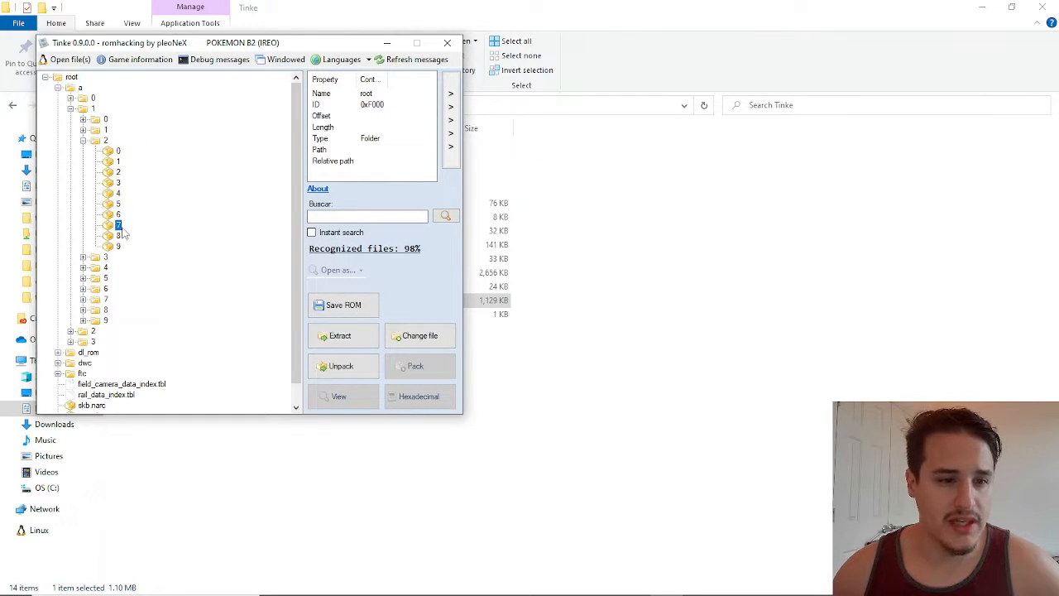
pyautogui.click(341, 336)
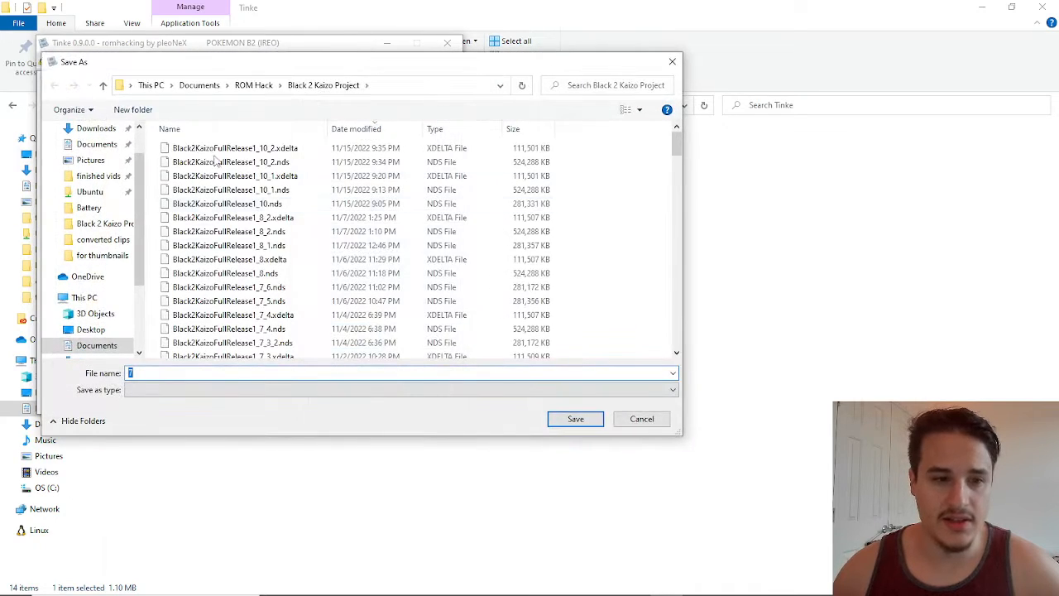
# - Go to the encounters folder inside ROM Hack > Tutorial and delete the existing encs file there
pyautogui.click(254, 85)
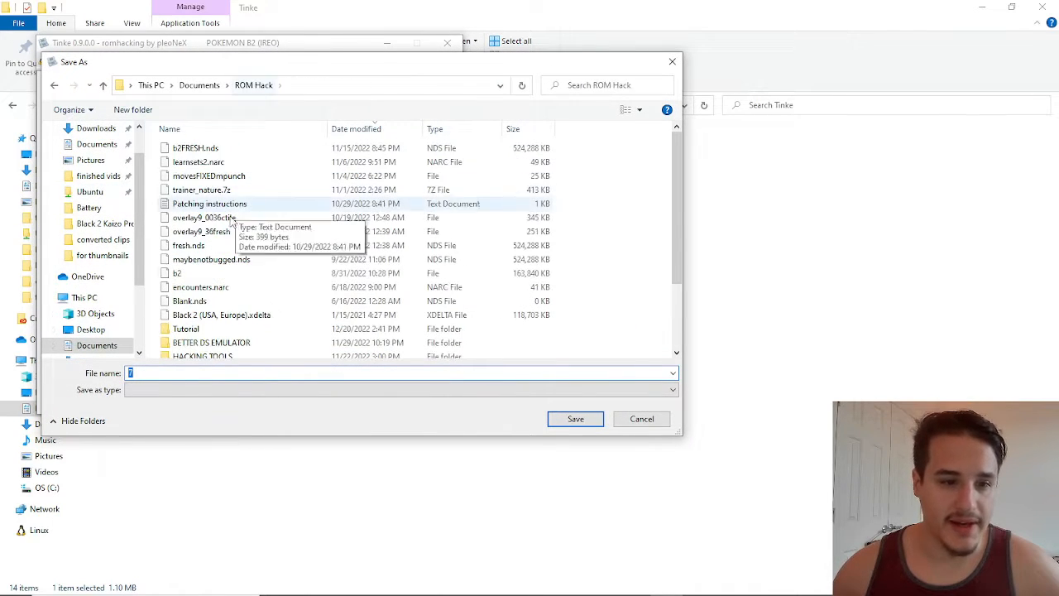
pyautogui.doubleClick(213, 334)
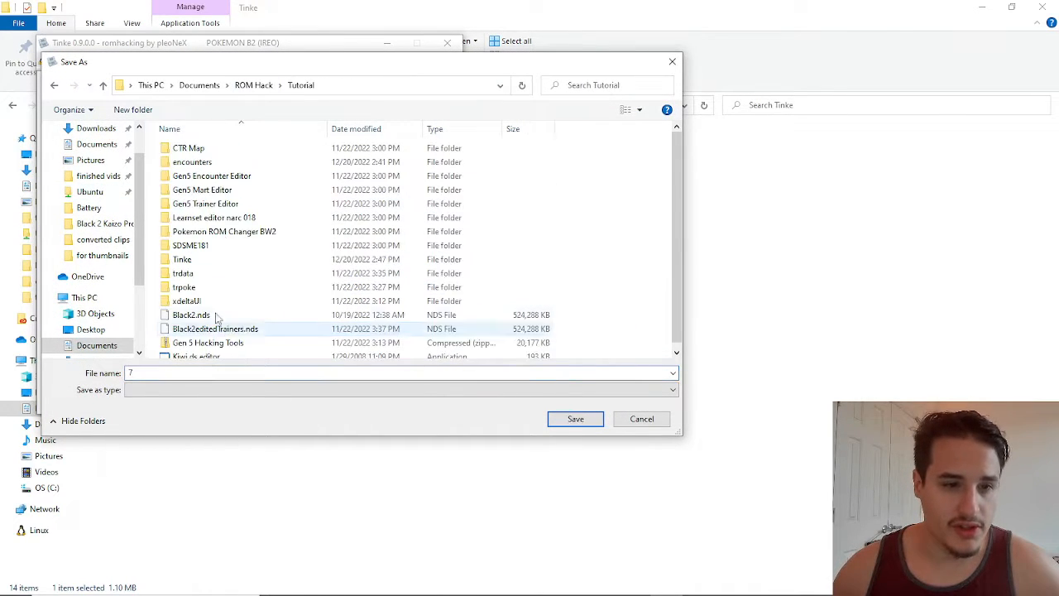
pyautogui.doubleClick(207, 161)
pyautogui.click(205, 155)
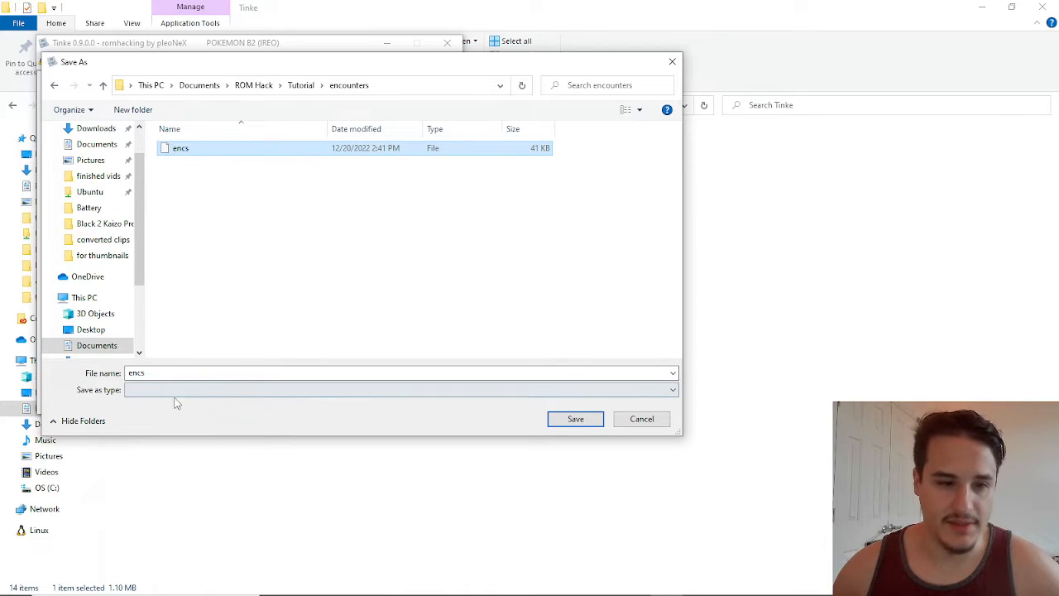
pyautogui.doubleClick(264, 151)
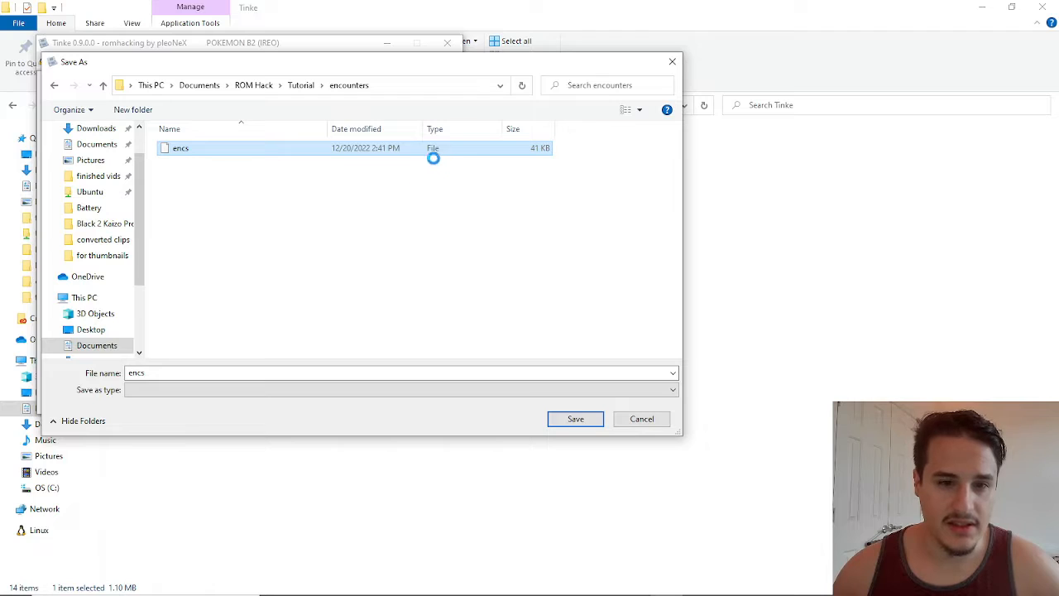
pyautogui.click(293, 362)
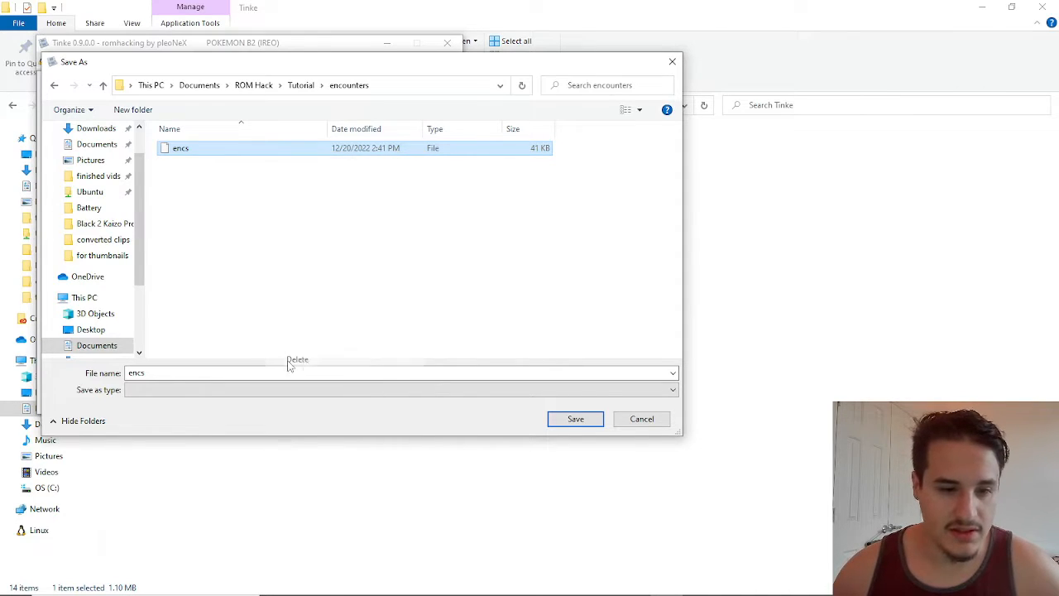
# - Save the extracted file as encs.narc in the encounters folder and close Tinke
pyautogui.click(156, 374)
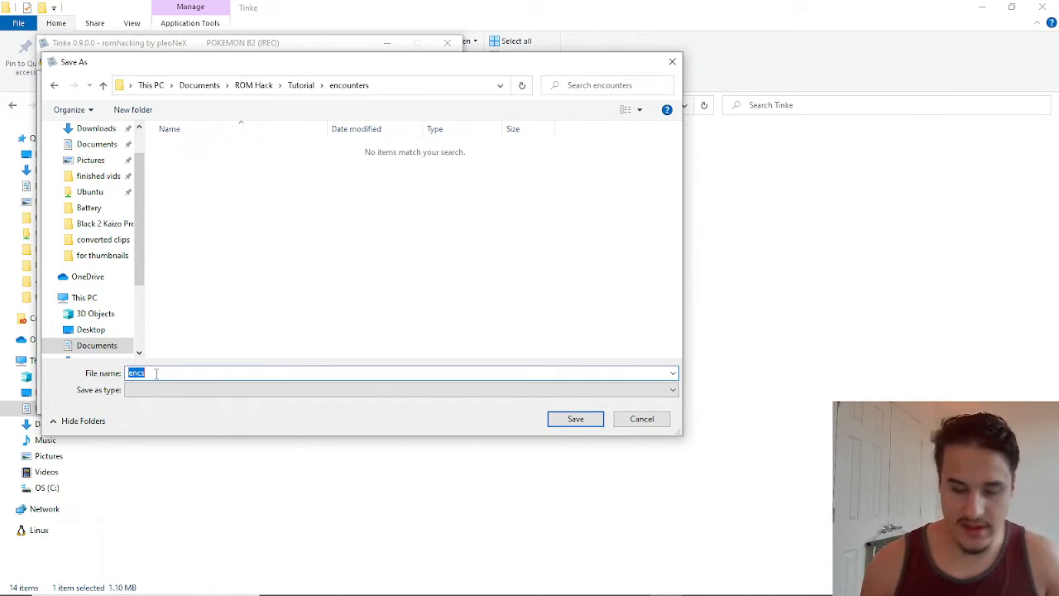
pyautogui.click(156, 374)
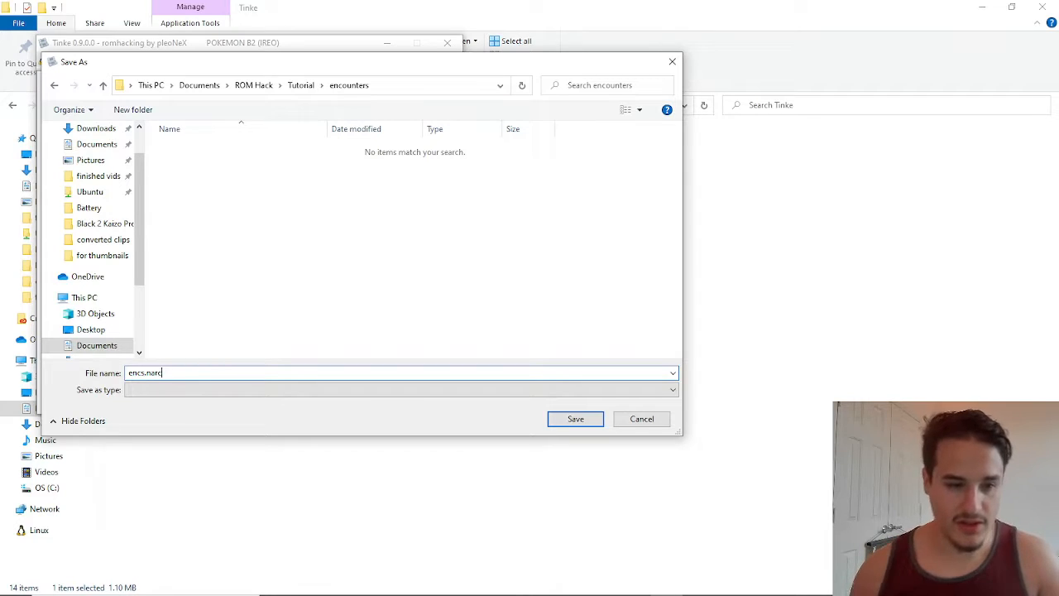
pyautogui.click(560, 420)
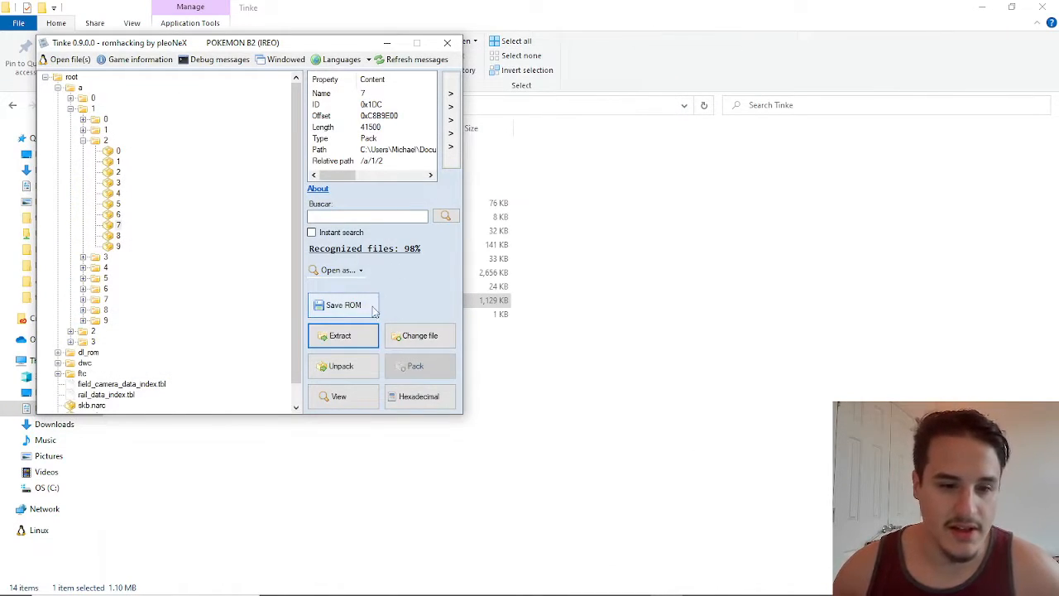
pyautogui.click(445, 43)
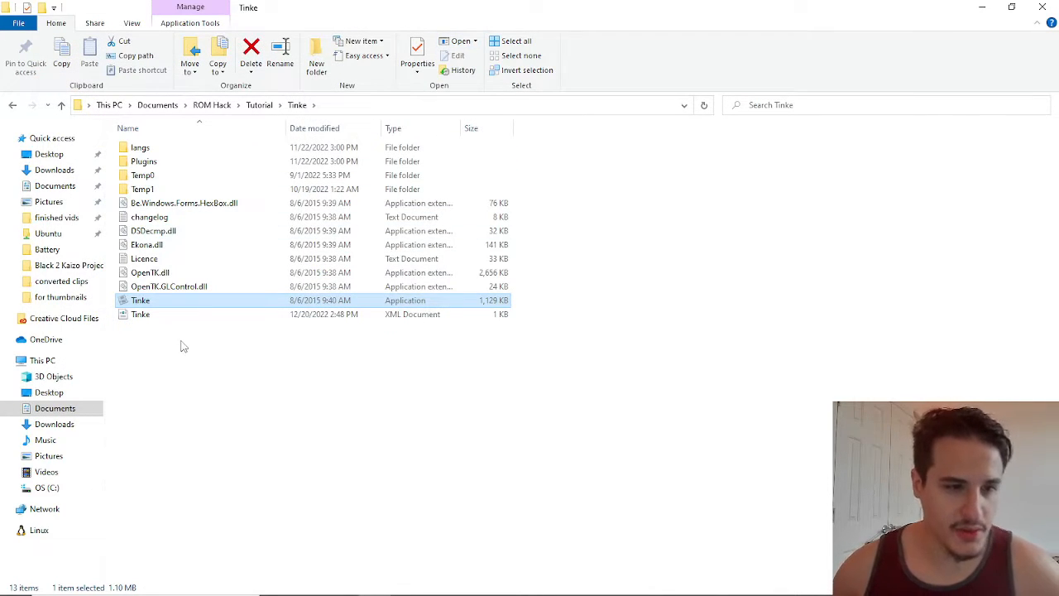
# - Switch back to BWWE and open encs.narc from the Tutorial folder's encounters folder
pyautogui.click(259, 105)
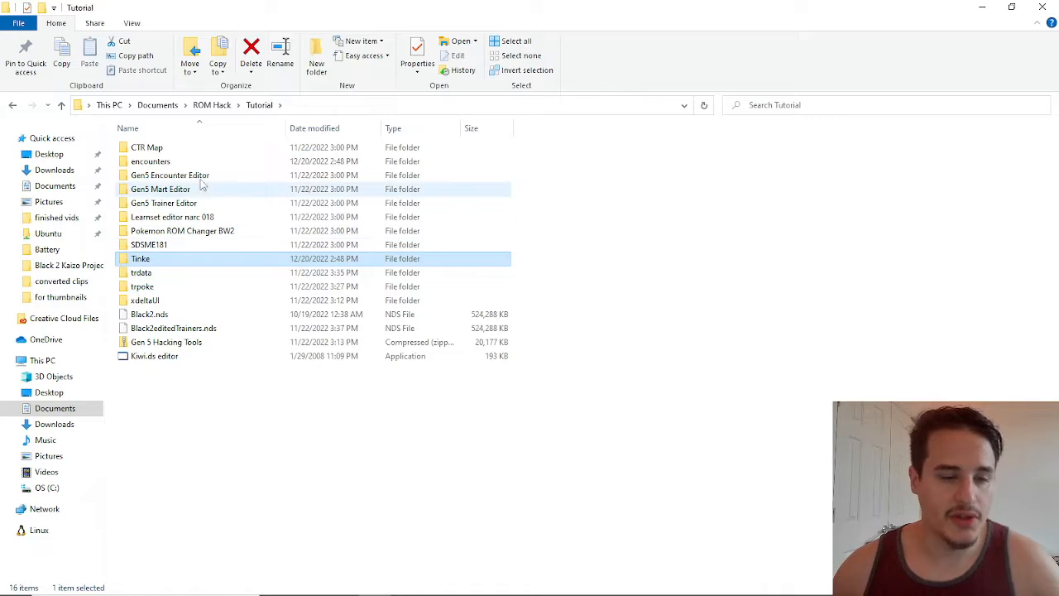
pyautogui.hotkey('alt', 'Tab')
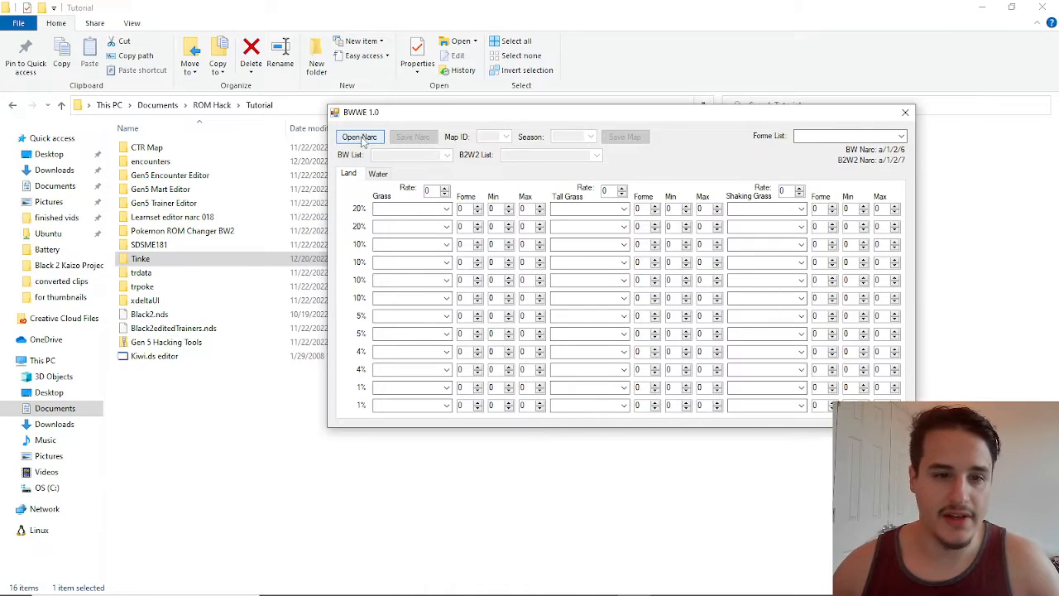
pyautogui.press('Return')
pyautogui.click(470, 218)
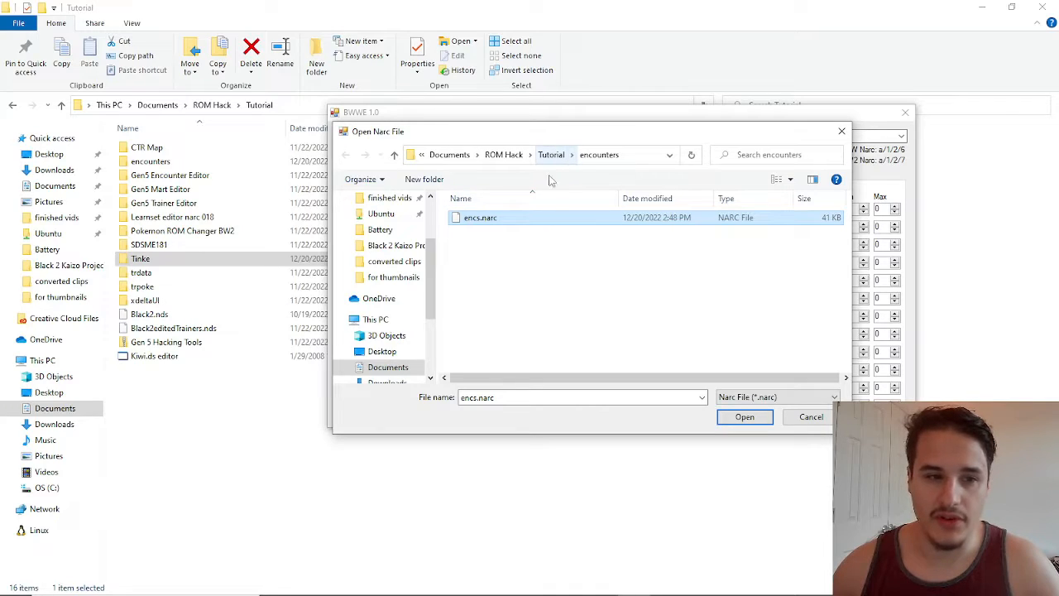
pyautogui.click(176, 163)
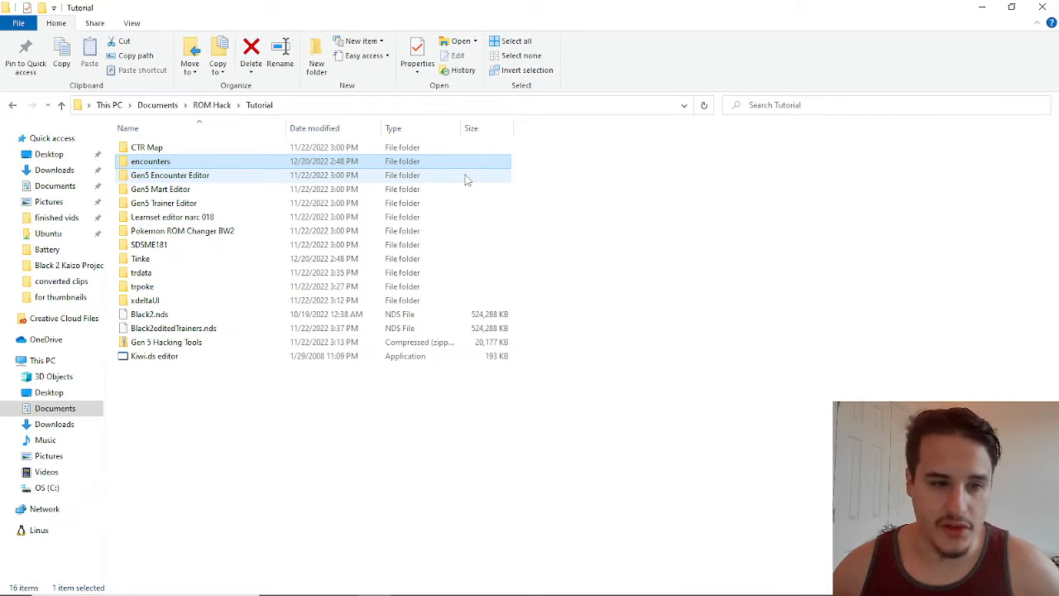
pyautogui.hotkey('alt', 'Tab')
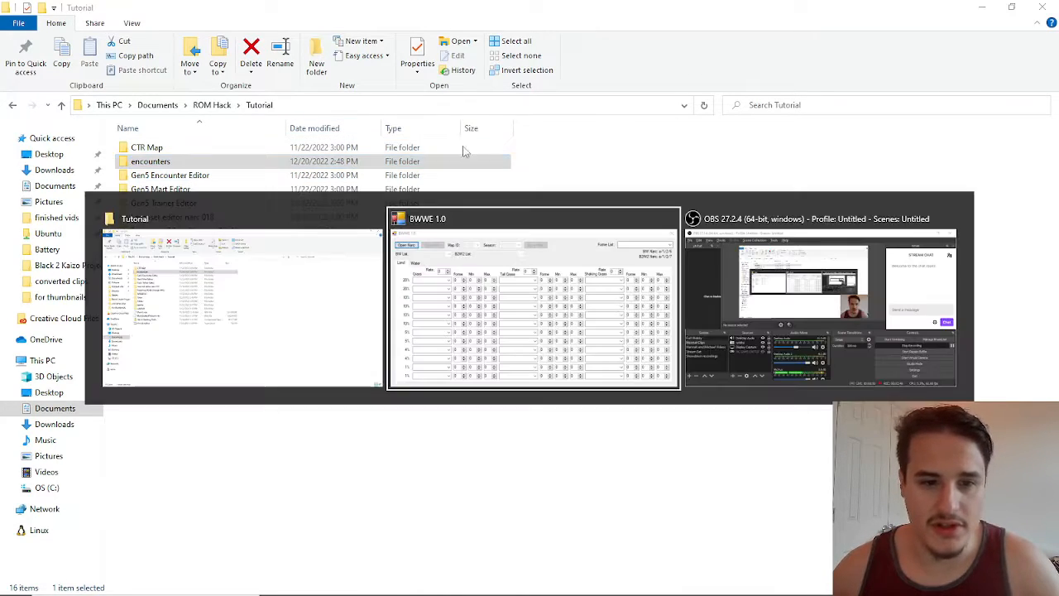
pyautogui.click(516, 221)
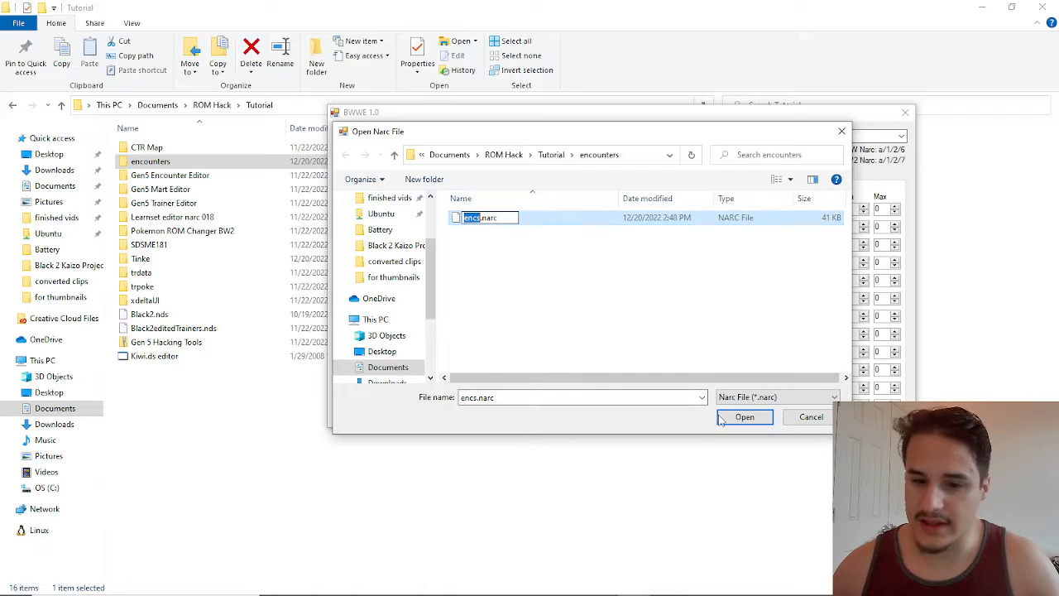
pyautogui.click(738, 418)
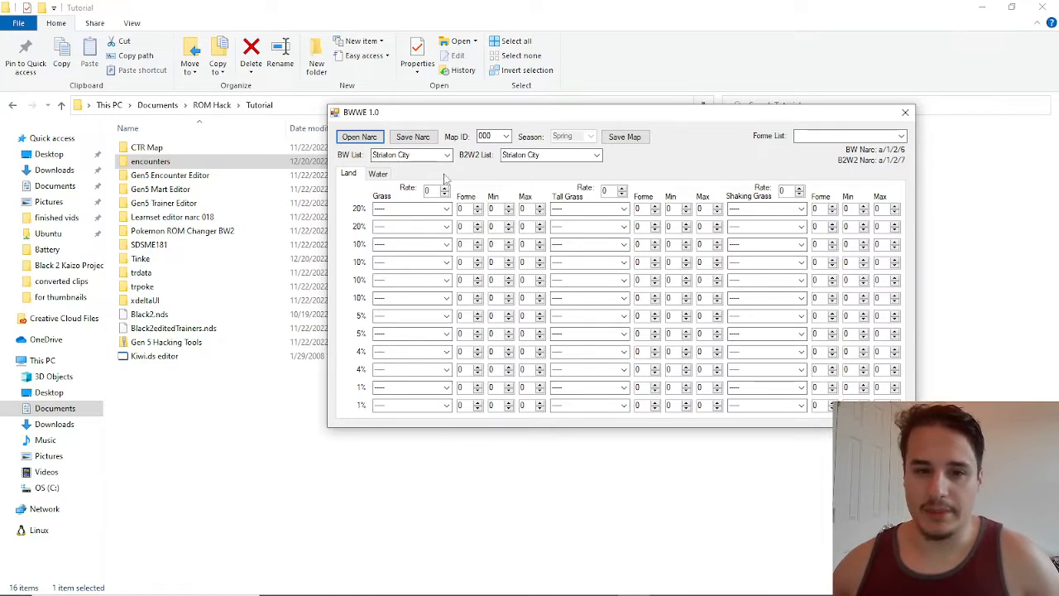
pyautogui.click(505, 135)
pyautogui.moveTo(506, 157)
pyautogui.mouseDown()
pyautogui.moveTo(506, 372)
pyautogui.moveTo(506, 178)
pyautogui.mouseUp()
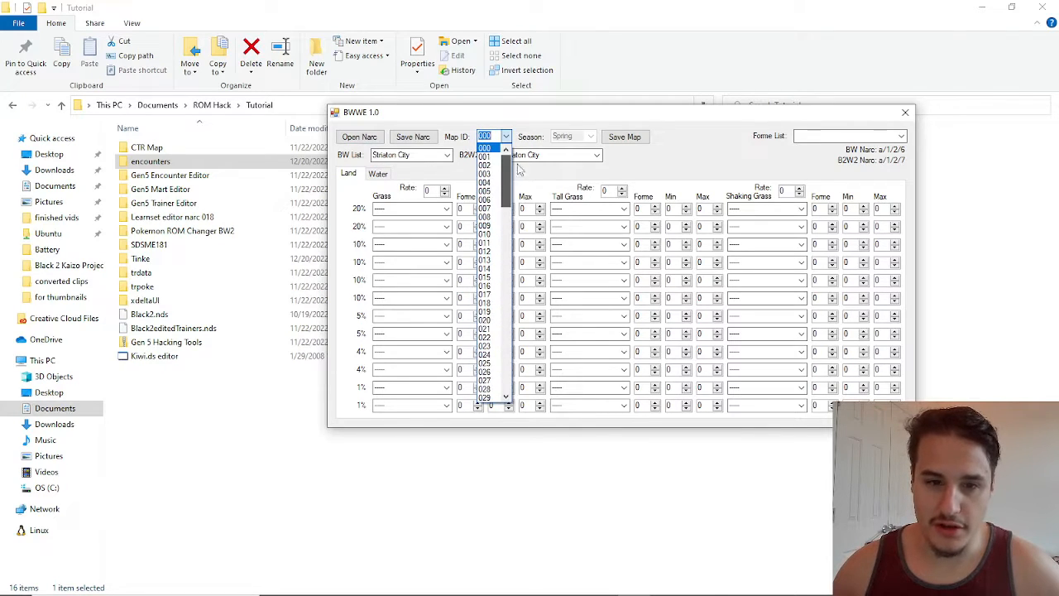
pyautogui.click(650, 160)
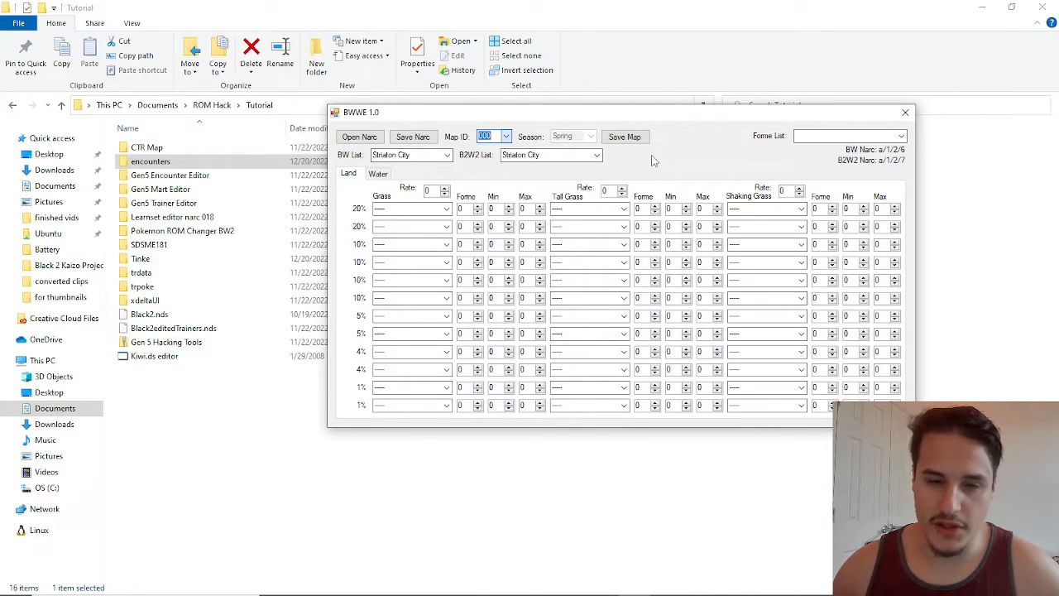
# - Look through the B2W2 location list and load the Route 19 encounter table
pyautogui.click(596, 155)
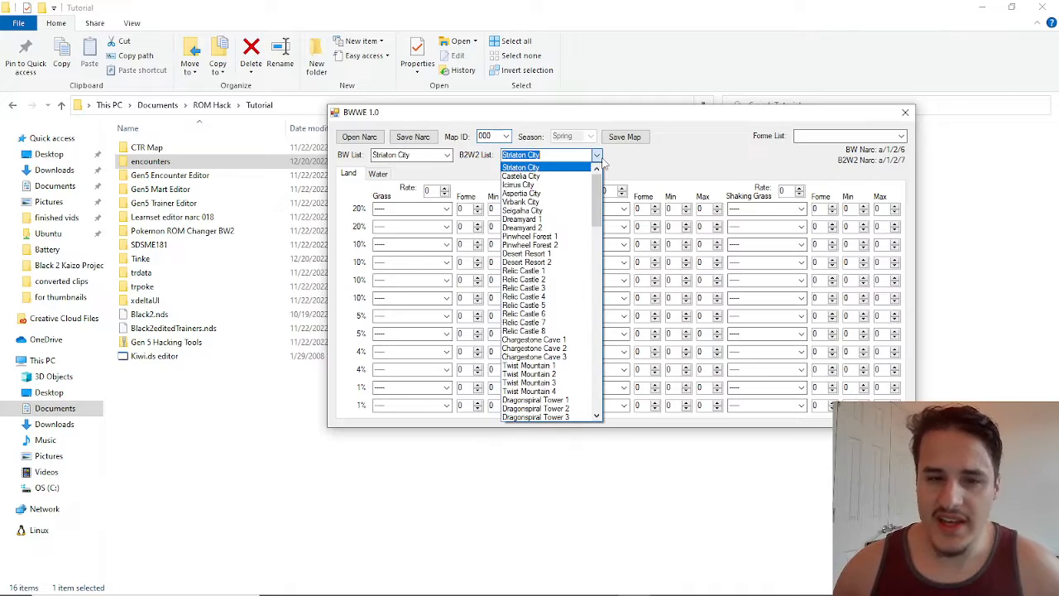
pyautogui.moveTo(595, 197); pyautogui.dragTo(605, 257)
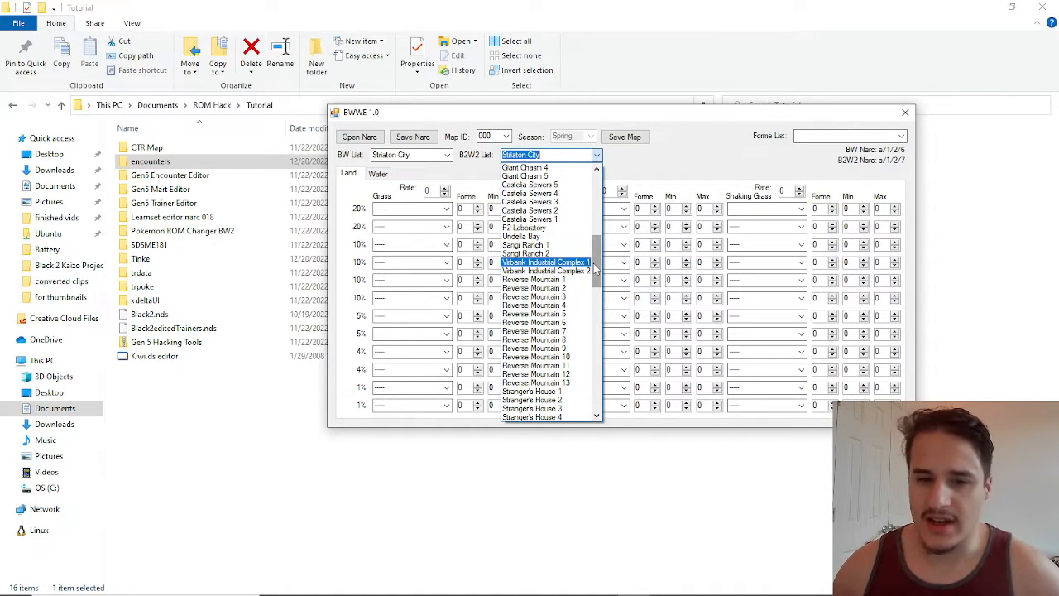
pyautogui.moveTo(597, 246); pyautogui.dragTo(598, 259)
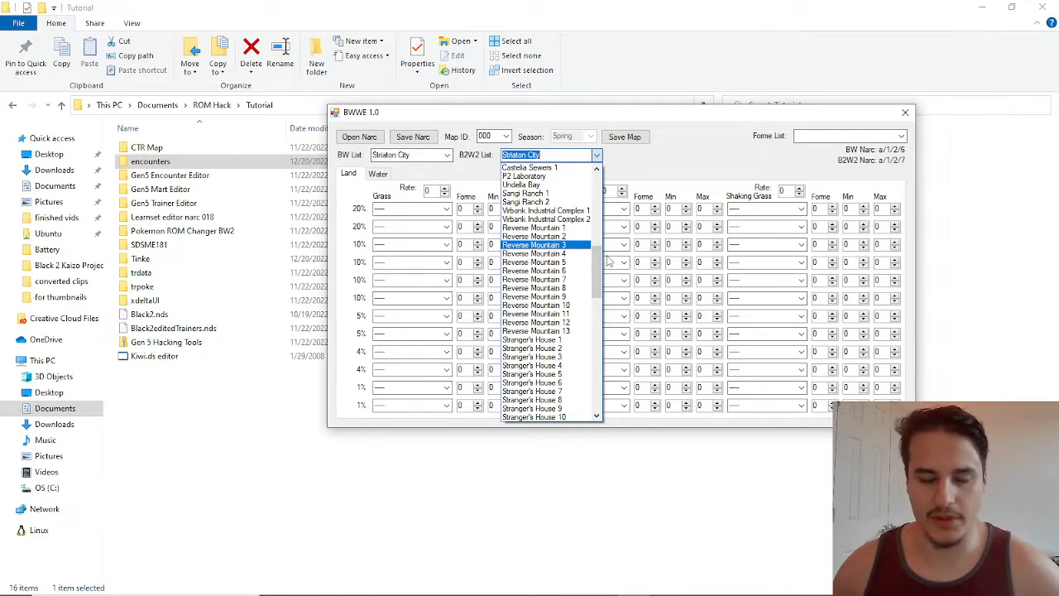
pyautogui.moveTo(601, 262); pyautogui.dragTo(605, 231)
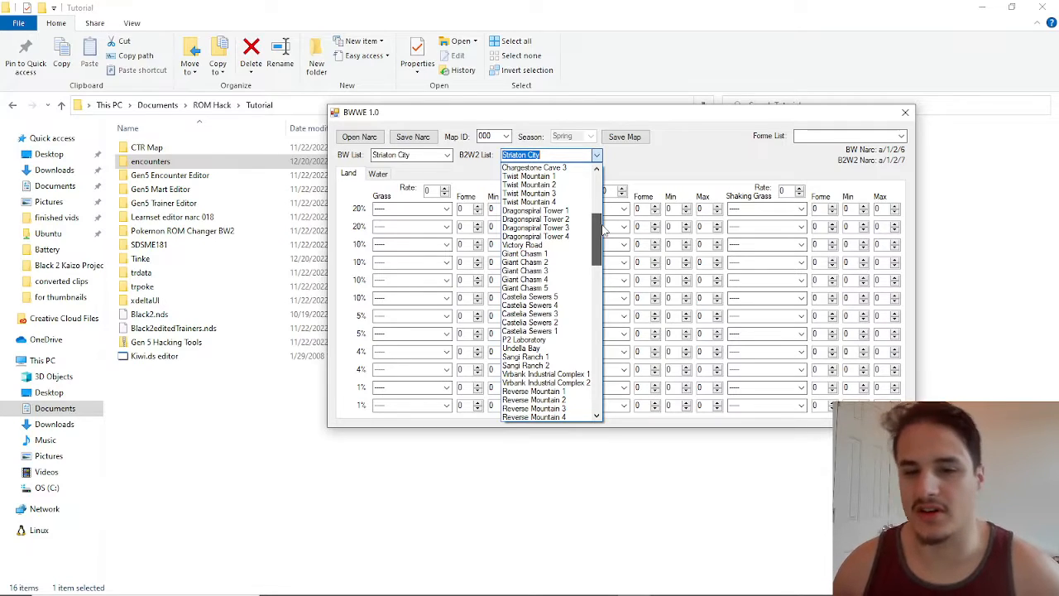
pyautogui.moveTo(598, 245); pyautogui.dragTo(602, 383)
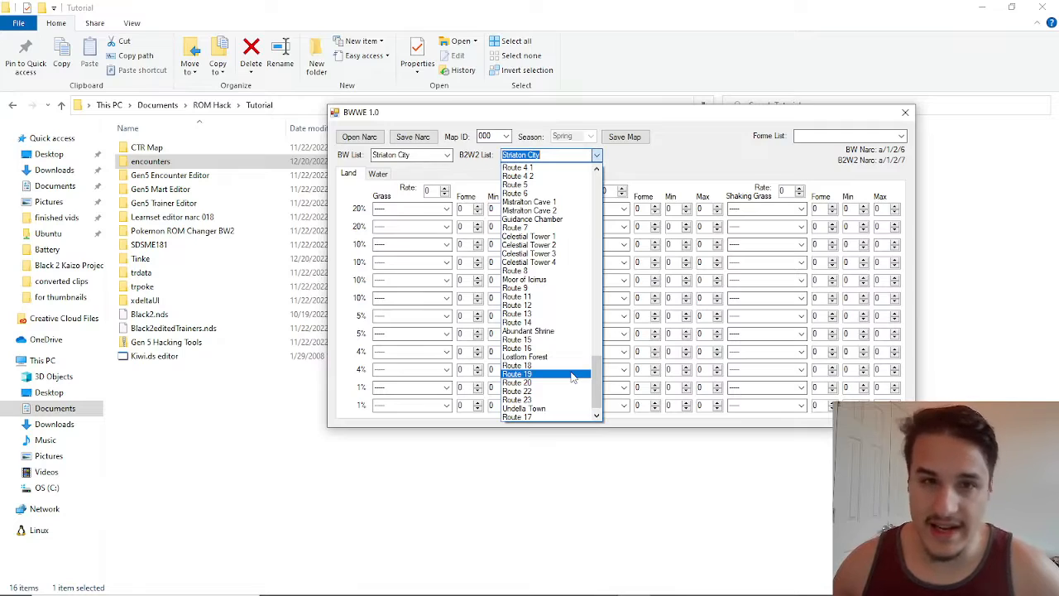
pyautogui.click(573, 375)
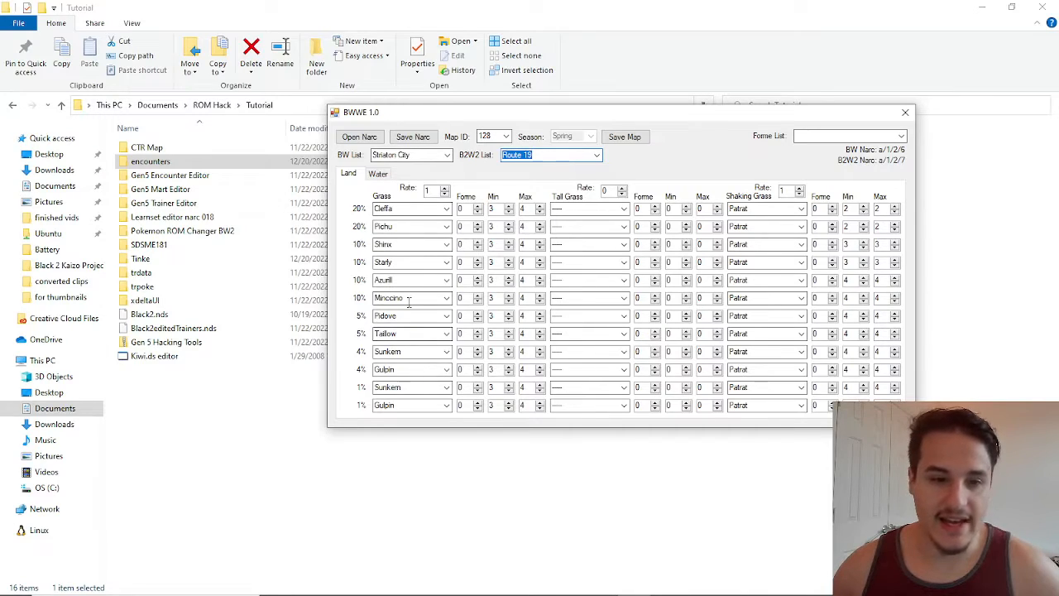
# - Set the first 20% grass encounter on Route 19 to Arceus
pyautogui.click(446, 208)
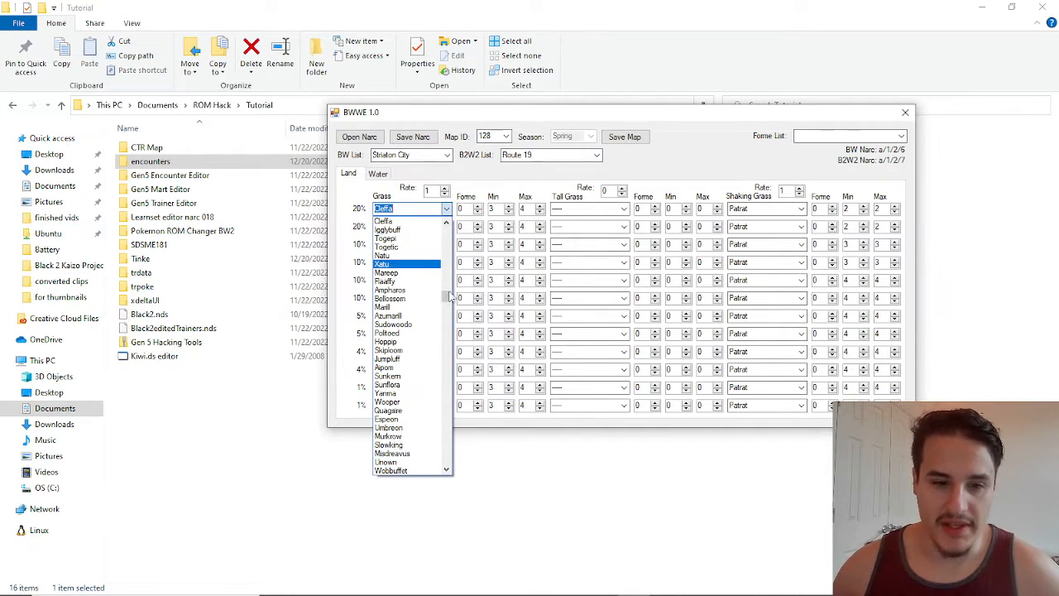
pyautogui.moveTo(447, 300); pyautogui.dragTo(453, 285)
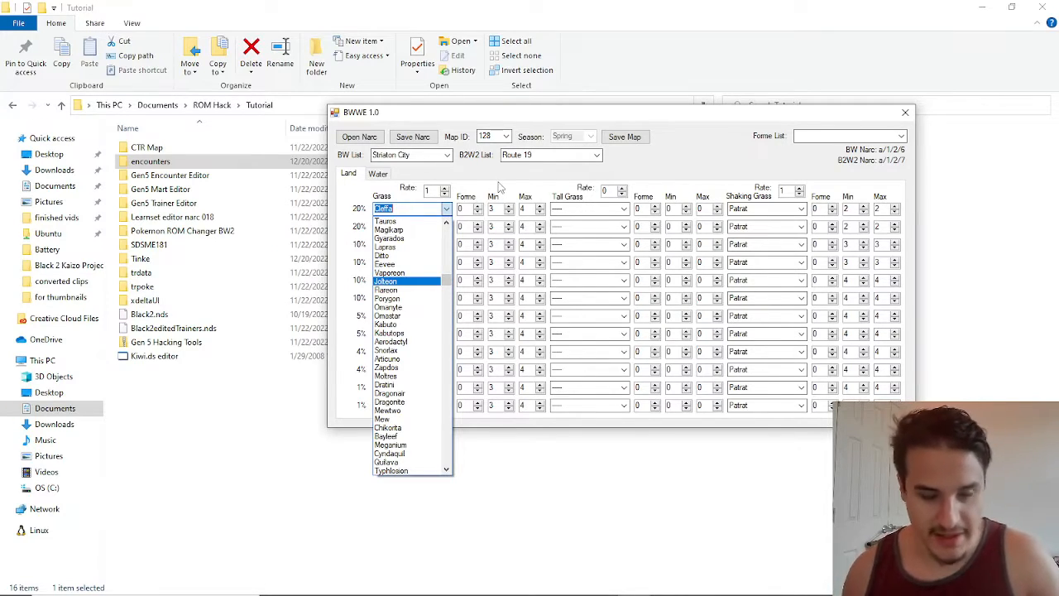
pyautogui.write('arceu')
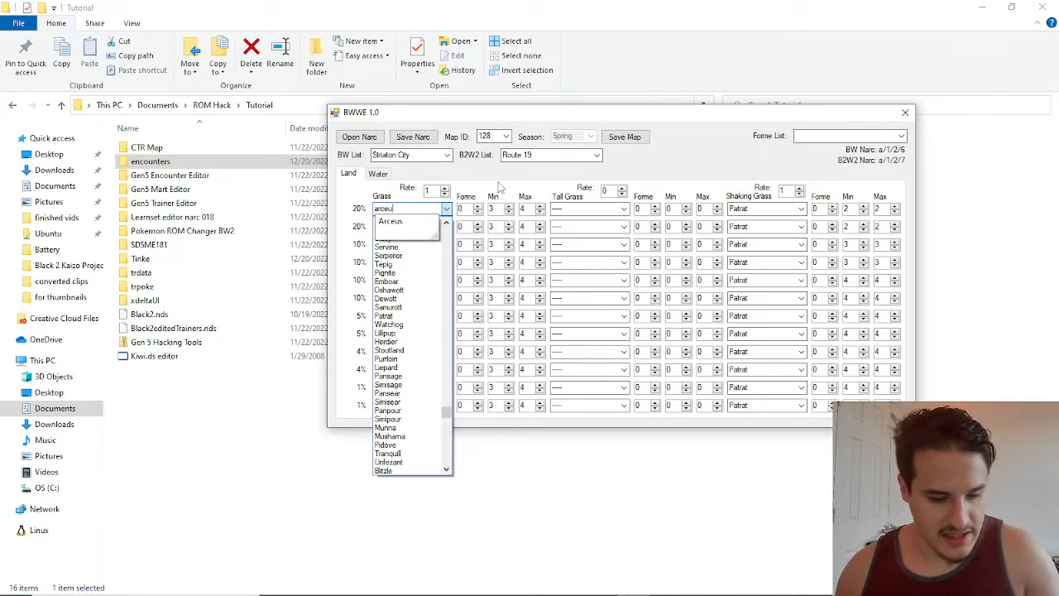
pyautogui.press('Return')
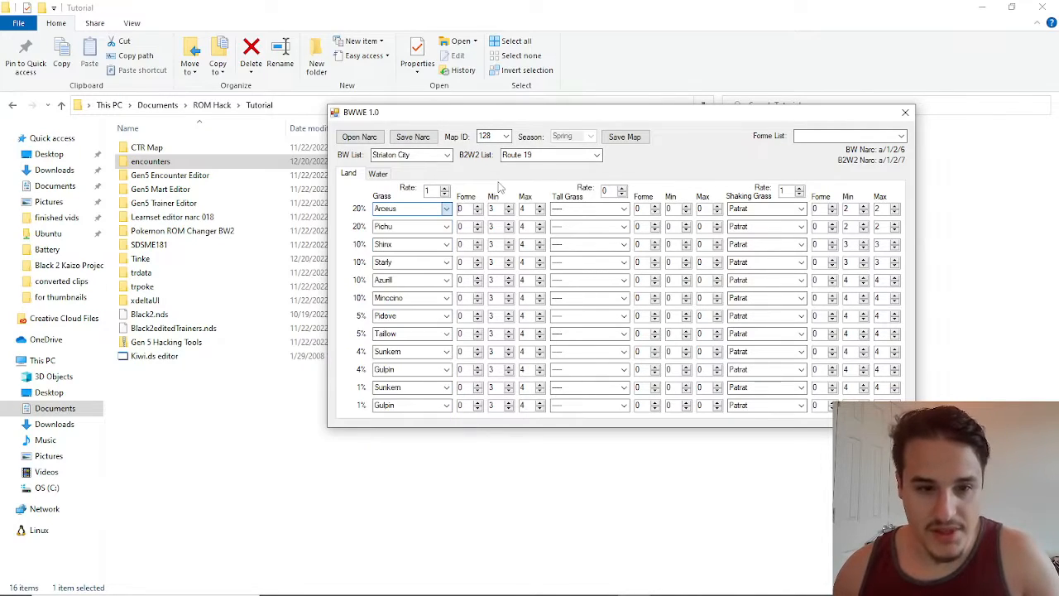
# - Replace the Pokemon in the first 20% grass slot with Victini
pyautogui.click(447, 210)
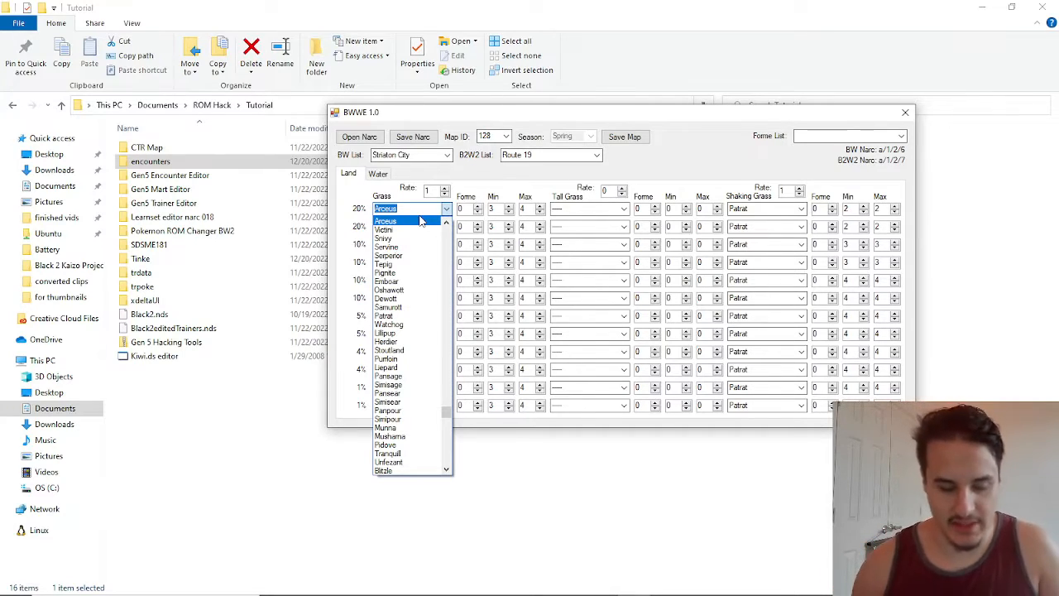
pyautogui.write('vict')
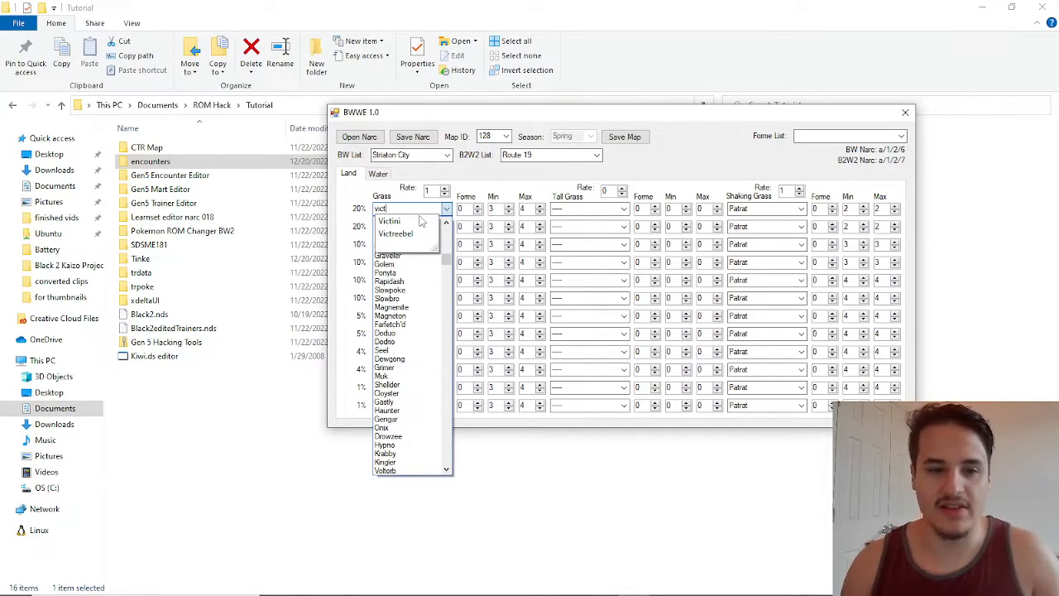
pyautogui.write('i')
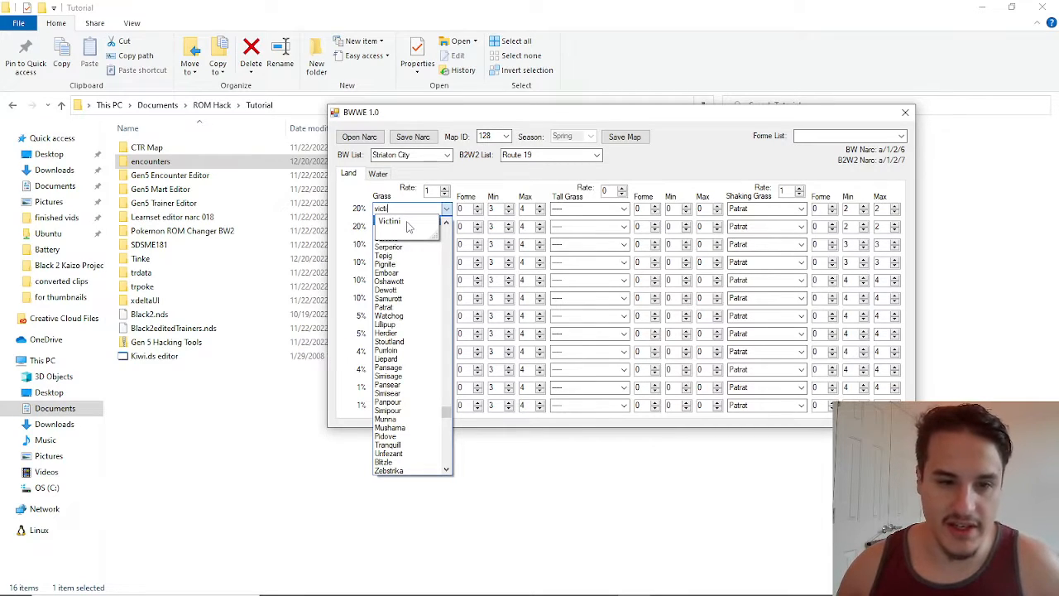
pyautogui.click(406, 222)
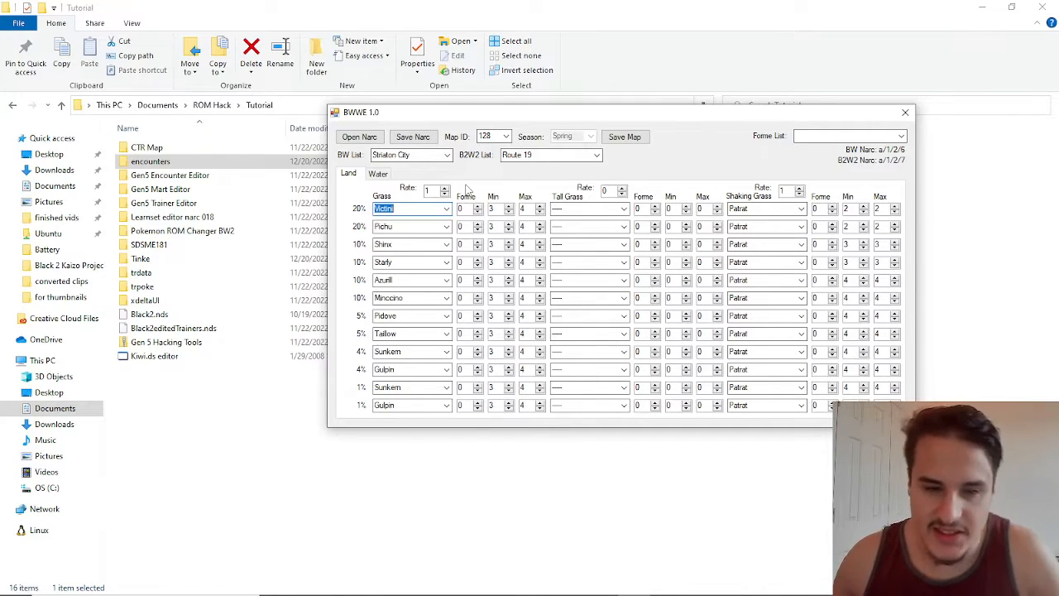
# - Change the first 20% grass slot from Victini back to Arceus
pyautogui.click(446, 208)
pyautogui.write('ar')
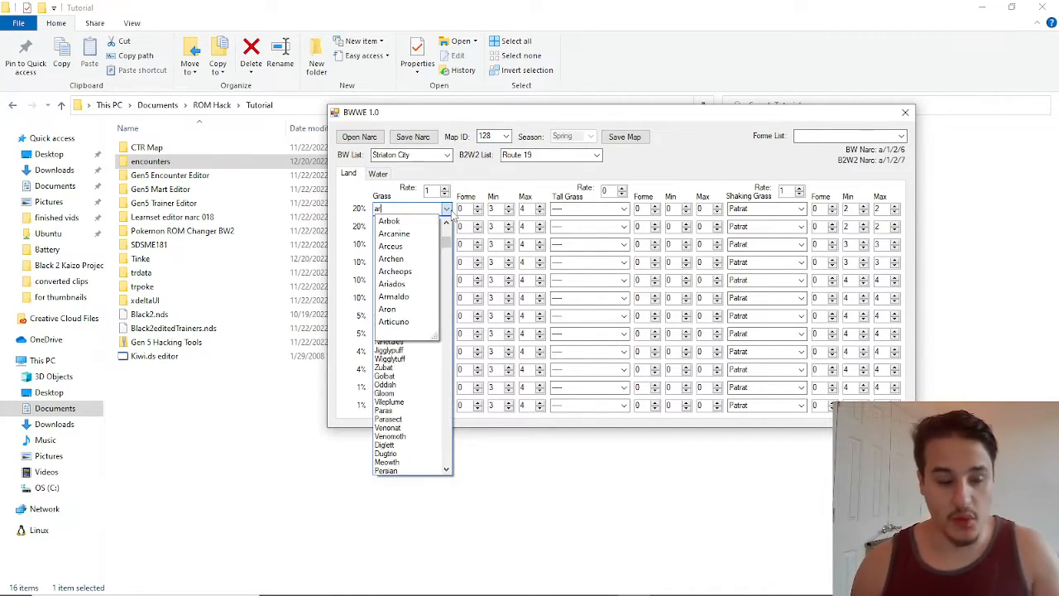
pyautogui.write('ceus')
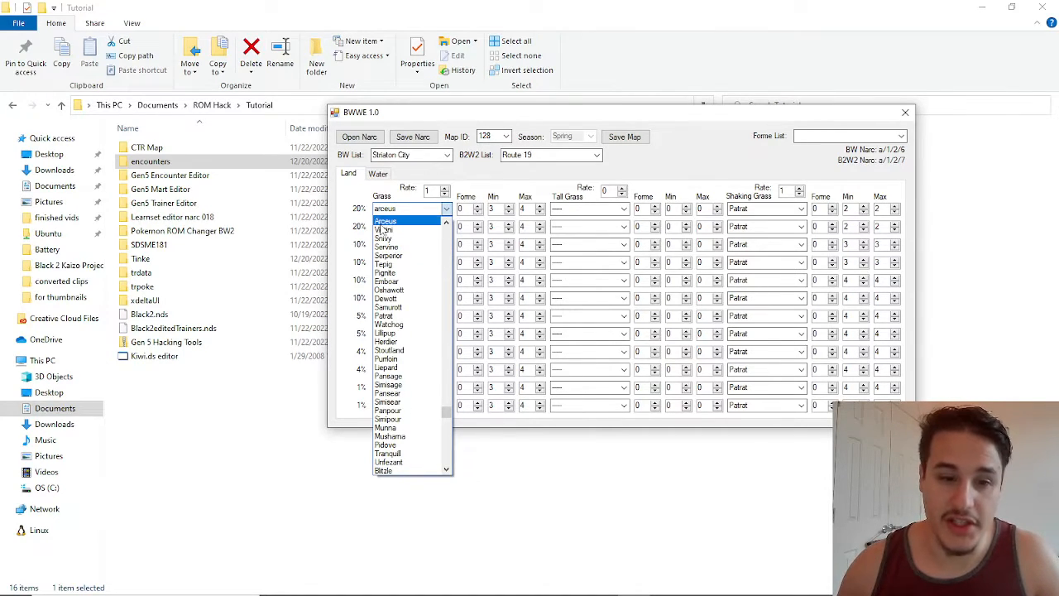
pyautogui.click(393, 222)
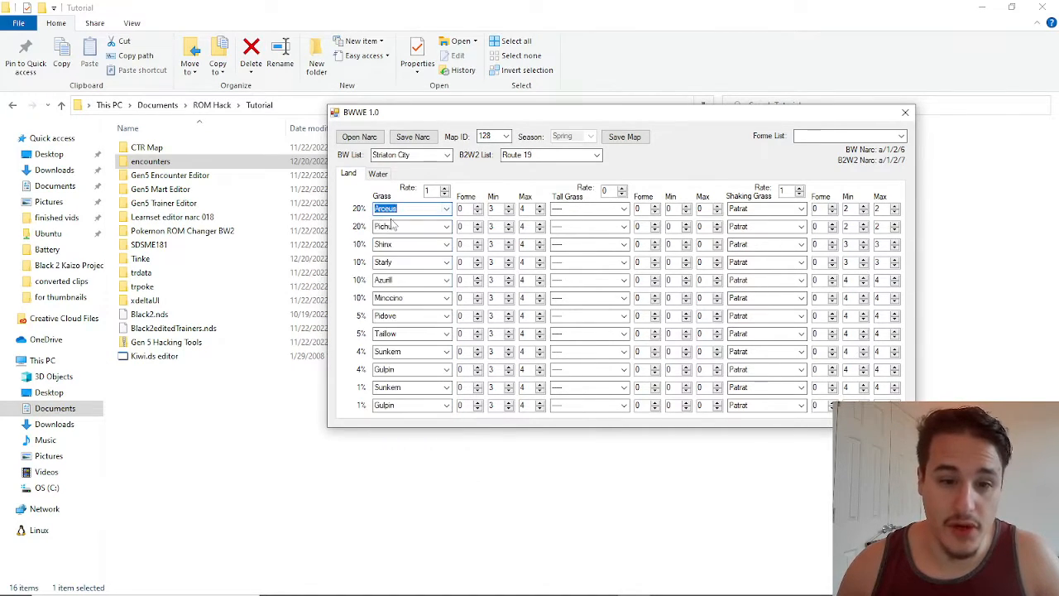
# - Look up the Arceus formes in the forme list and set the first grass slot's forme to 6 for Arceus-Bug
pyautogui.click(467, 210)
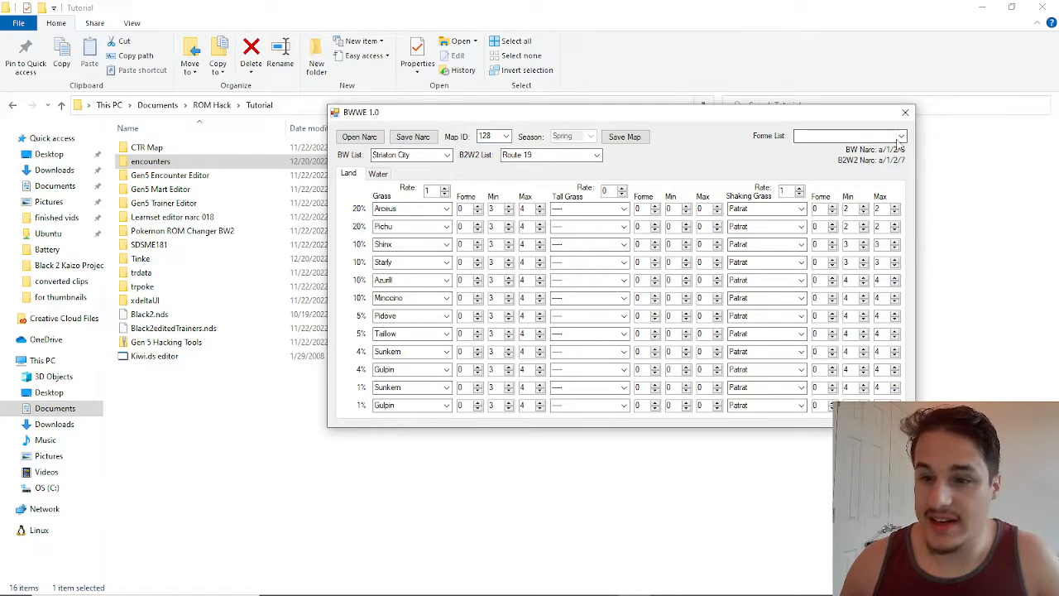
pyautogui.click(902, 136)
pyautogui.moveTo(904, 170); pyautogui.dragTo(905, 300)
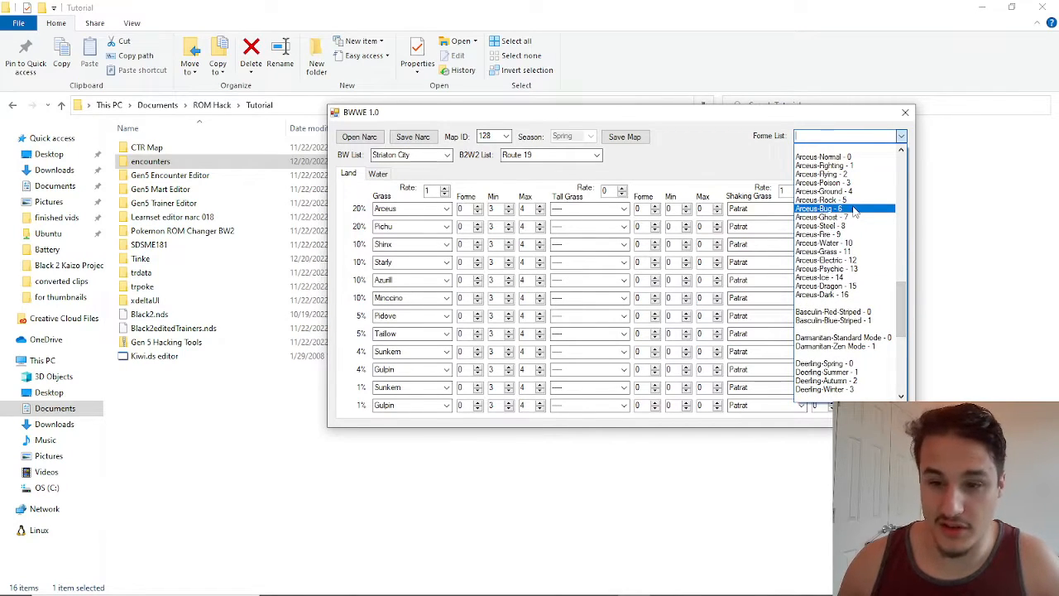
pyautogui.click(465, 210)
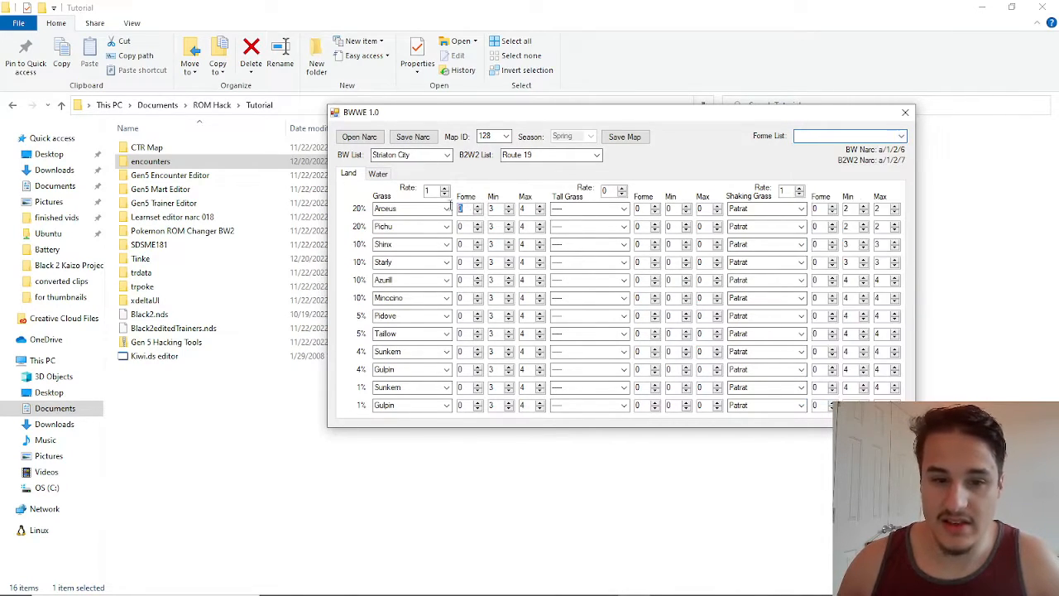
pyautogui.write('8')
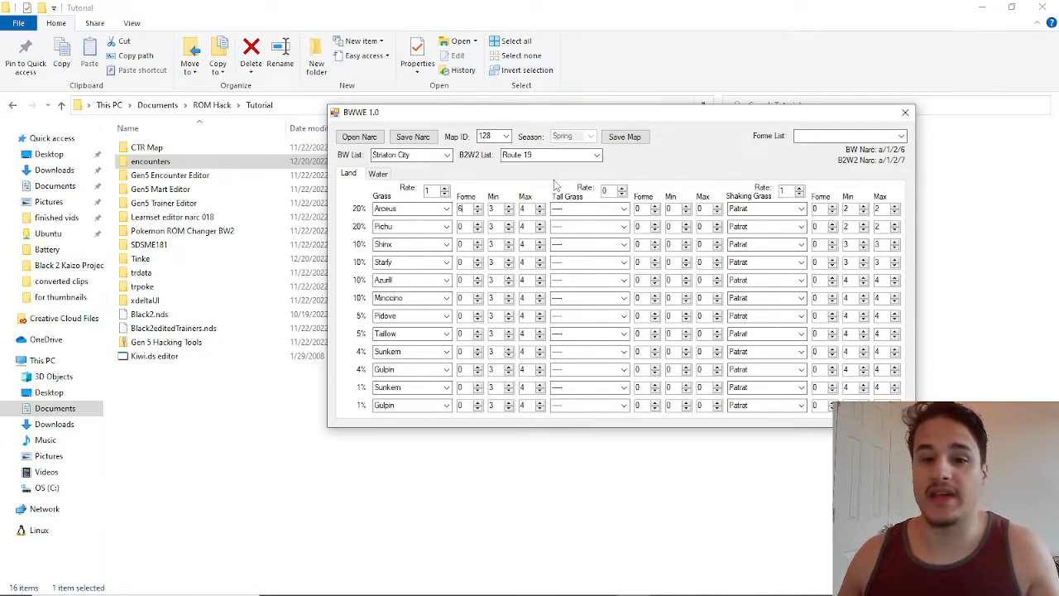
pyautogui.doubleClick(522, 210)
pyautogui.click(491, 211)
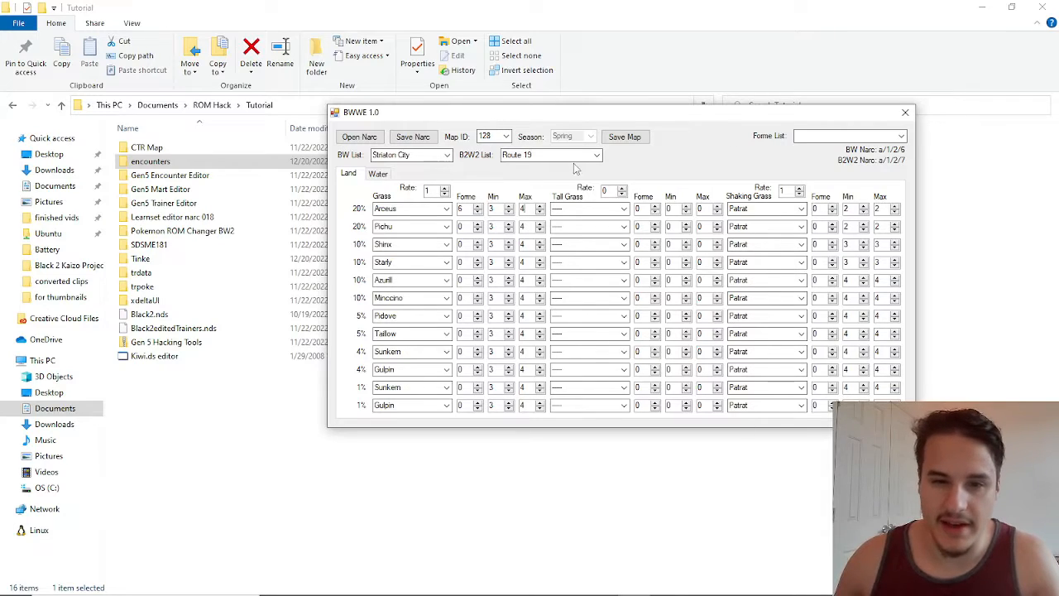
# - View the encounter tables of Victory Road 1 and Victory Road 2
pyautogui.click(596, 155)
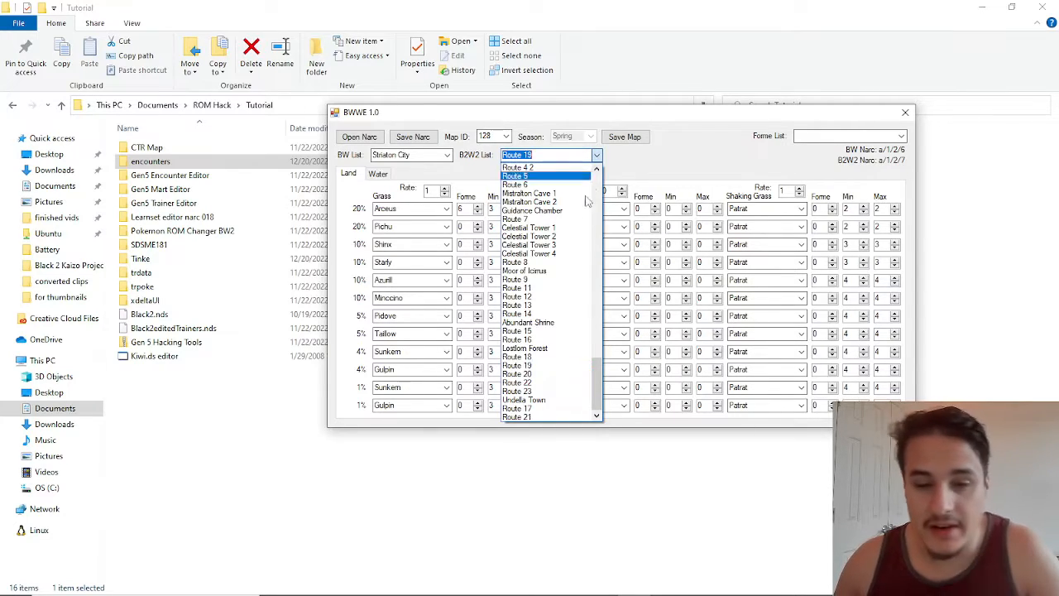
pyautogui.moveTo(597, 386); pyautogui.dragTo(598, 317)
pyautogui.click(553, 212)
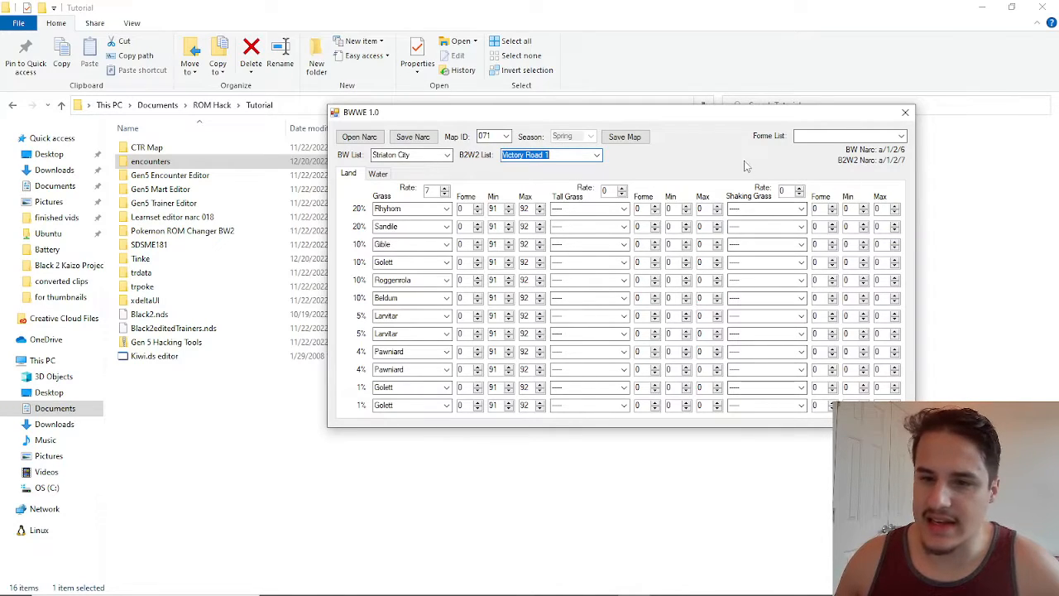
pyautogui.click(595, 155)
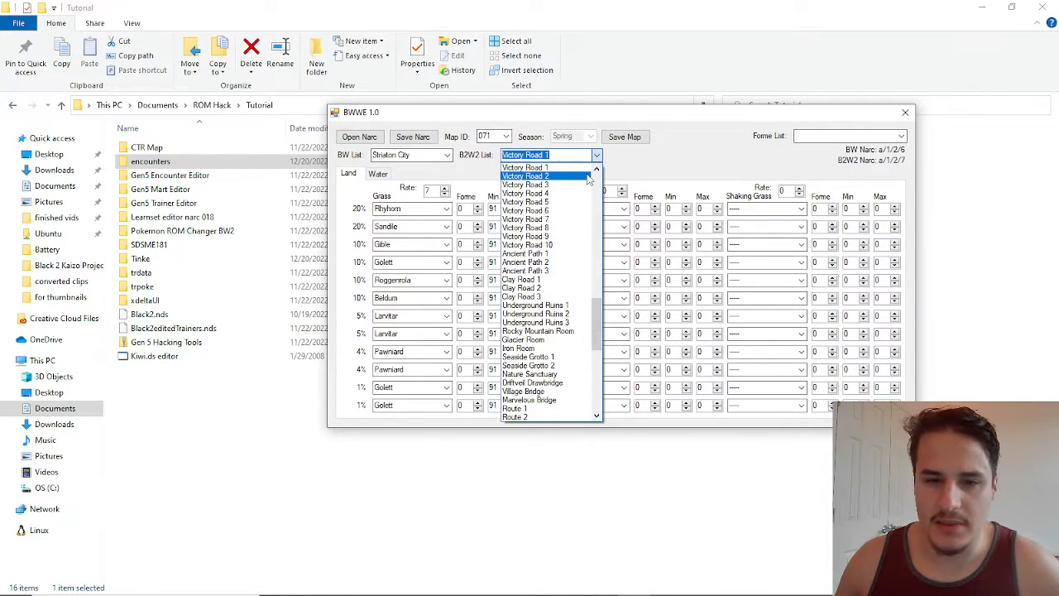
pyautogui.click(546, 176)
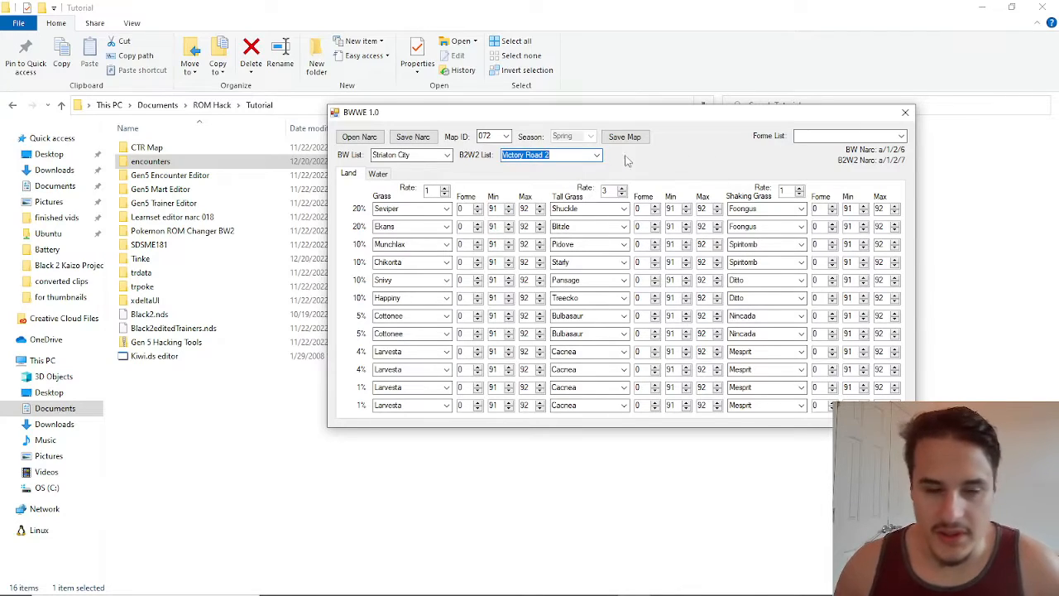
# - View Route 20's encounters and its season setting, and return to the Route 19 encounter table
pyautogui.click(600, 157)
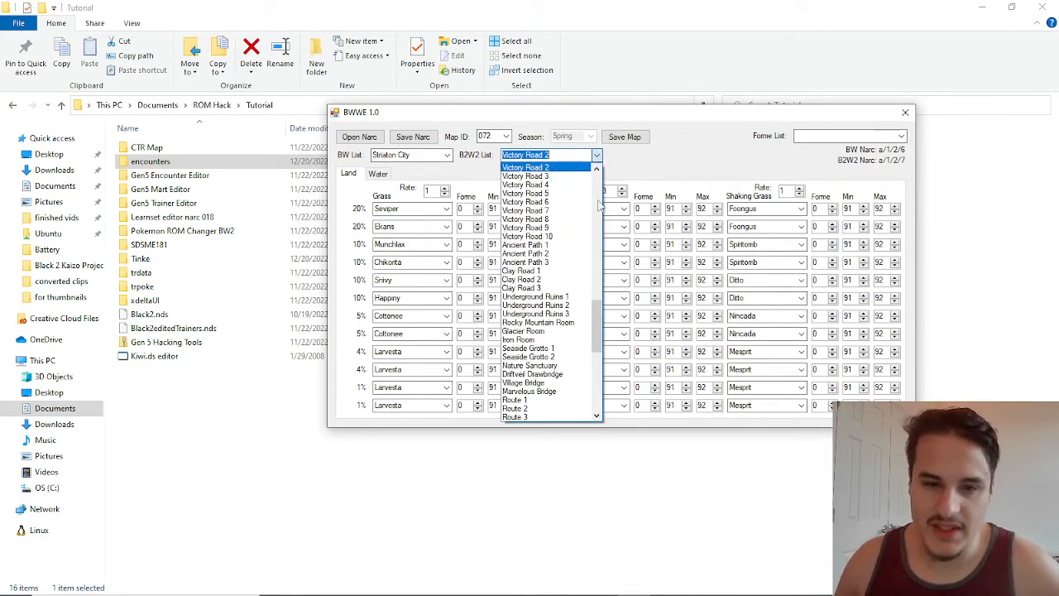
pyautogui.moveTo(600, 313); pyautogui.dragTo(601, 372)
pyautogui.click(557, 377)
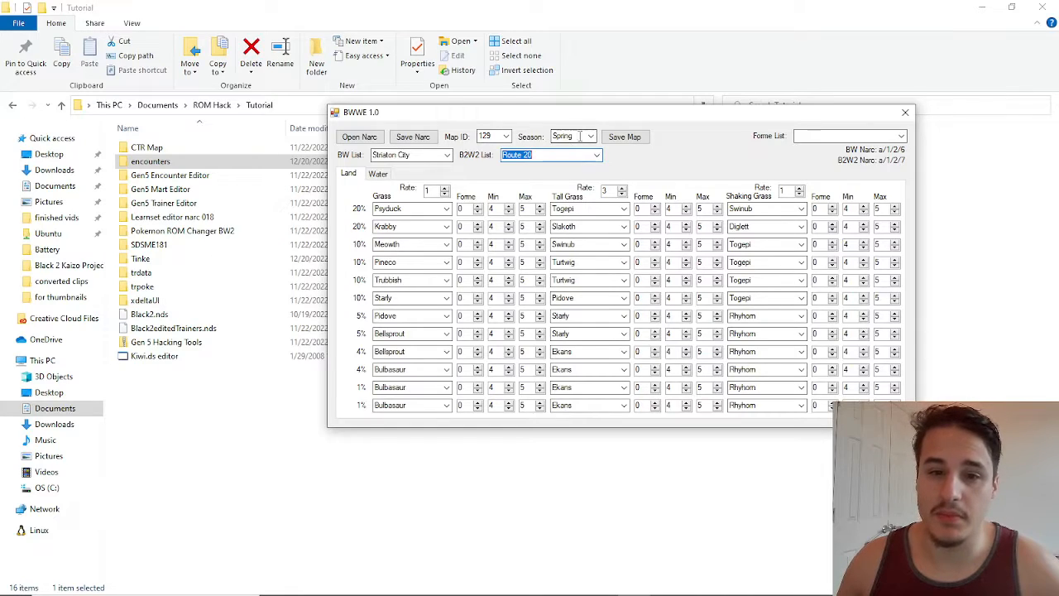
pyautogui.click(581, 137)
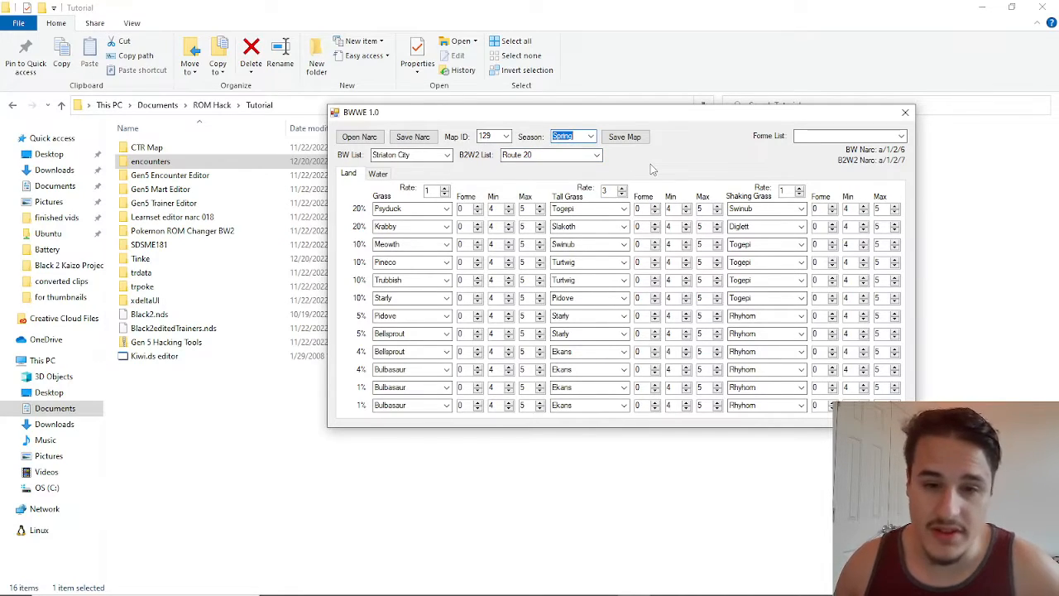
pyautogui.click(596, 154)
pyautogui.click(528, 367)
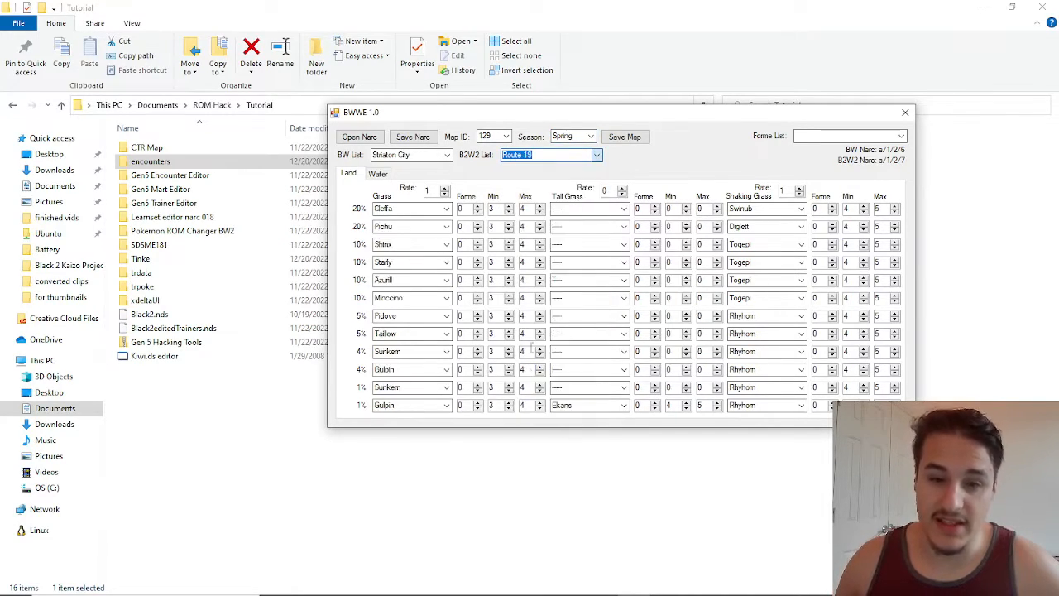
# - Reload the Route 20 encounter table and review its season options, choosing Spring
pyautogui.click(596, 155)
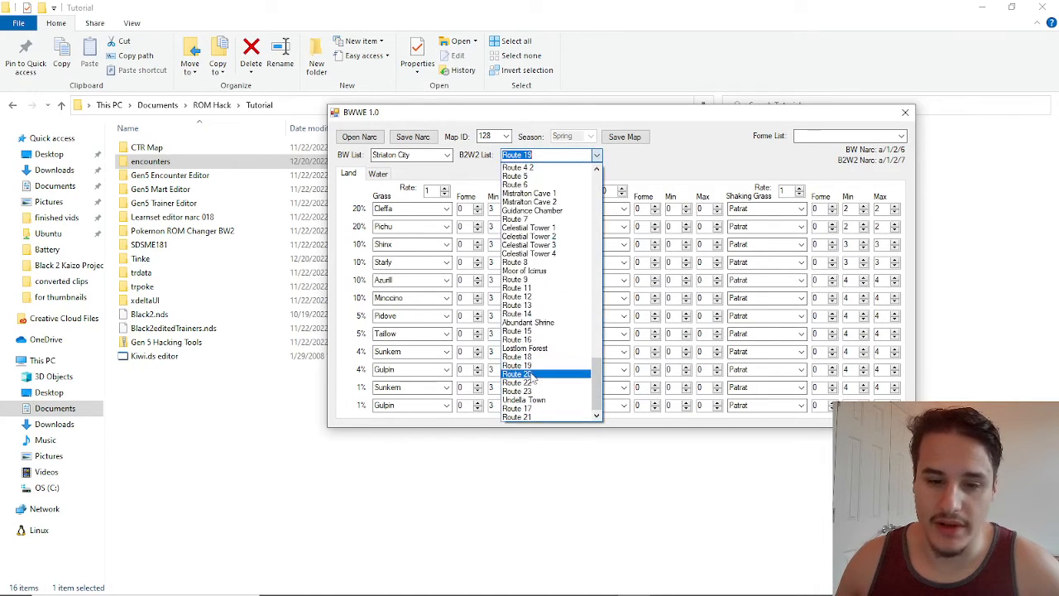
pyautogui.click(534, 374)
pyautogui.click(591, 137)
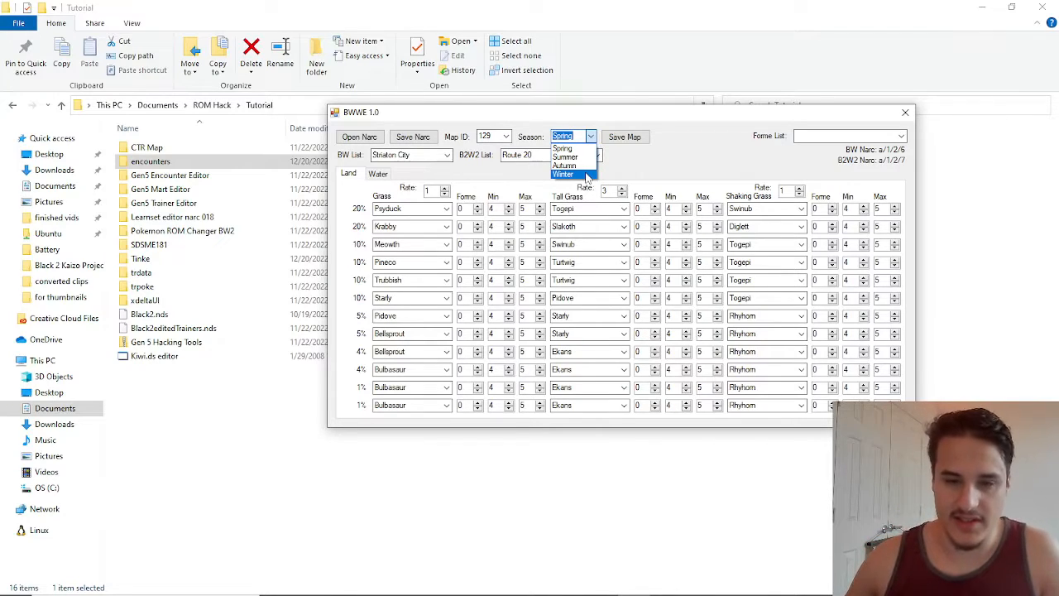
pyautogui.click(578, 149)
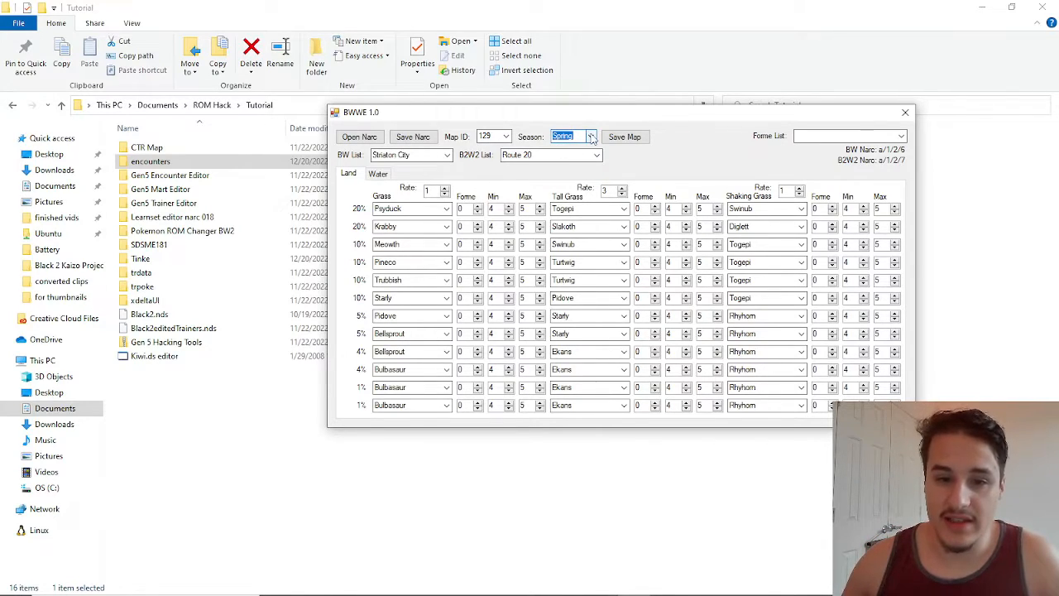
# - View Route 20's encounters for Summer, Autumn and Winter, and check the season options again, keeping Winter selected
pyautogui.click(589, 136)
pyautogui.click(583, 156)
pyautogui.click(589, 136)
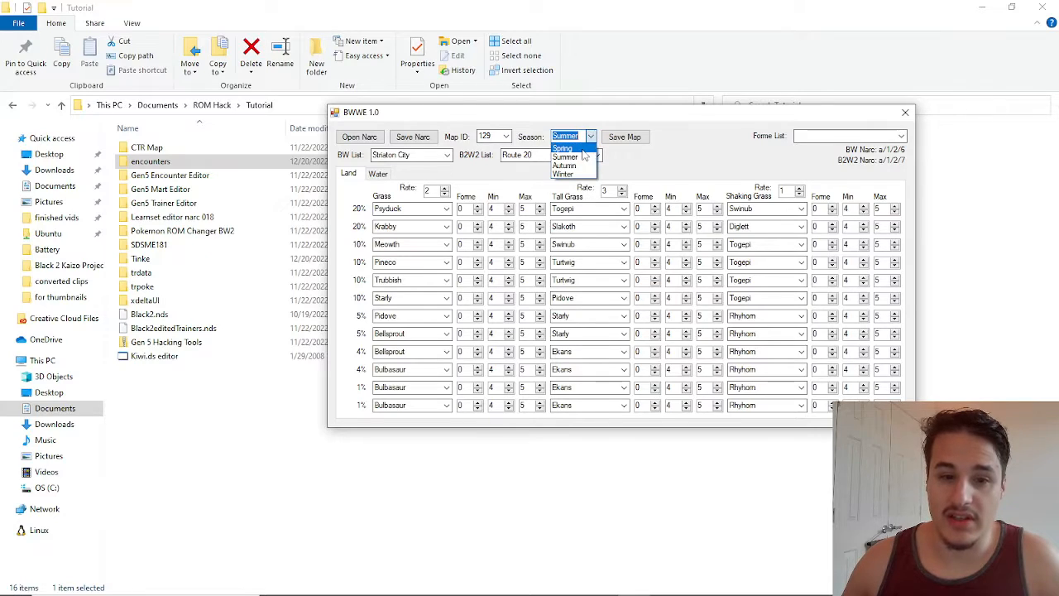
pyautogui.click(583, 164)
pyautogui.click(589, 136)
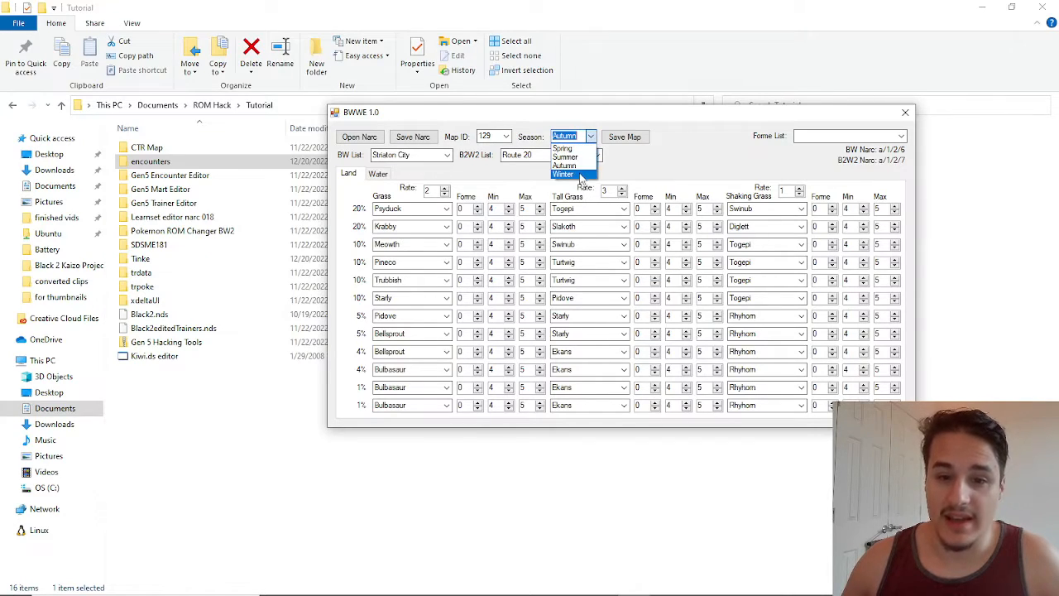
pyautogui.click(583, 173)
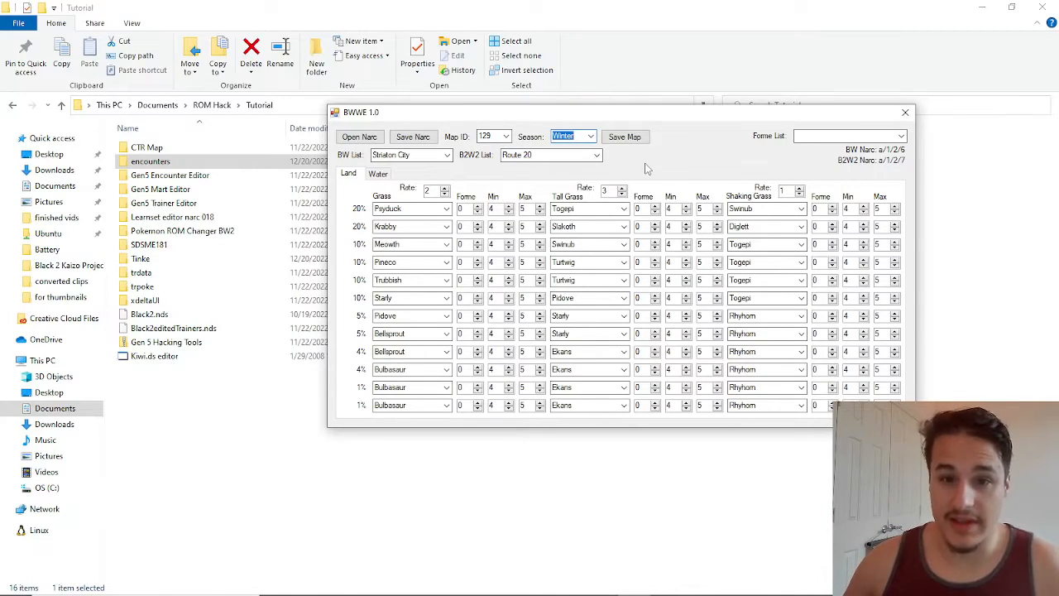
pyautogui.click(590, 137)
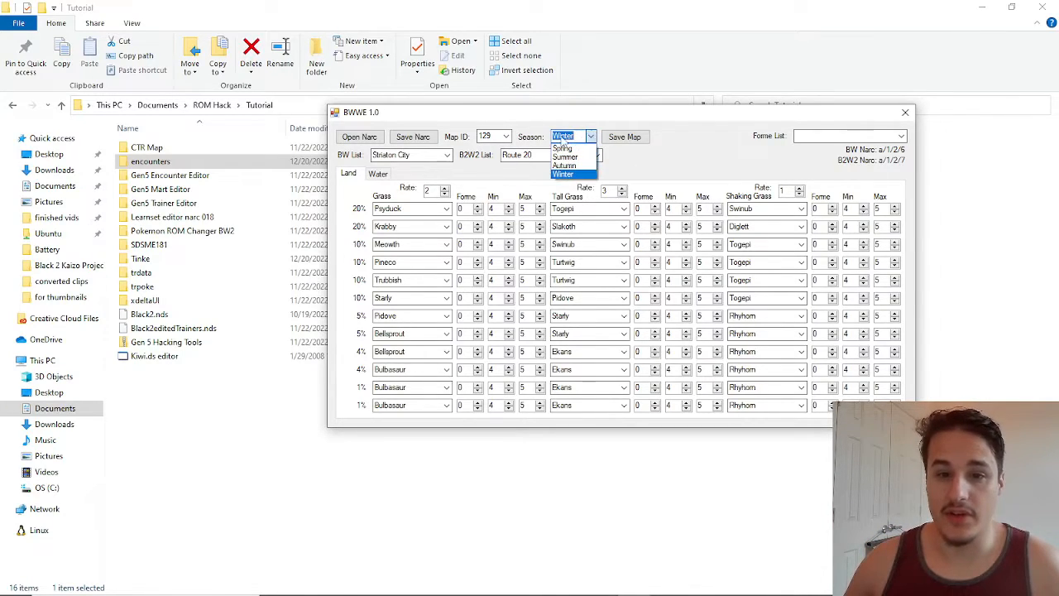
pyautogui.click(663, 152)
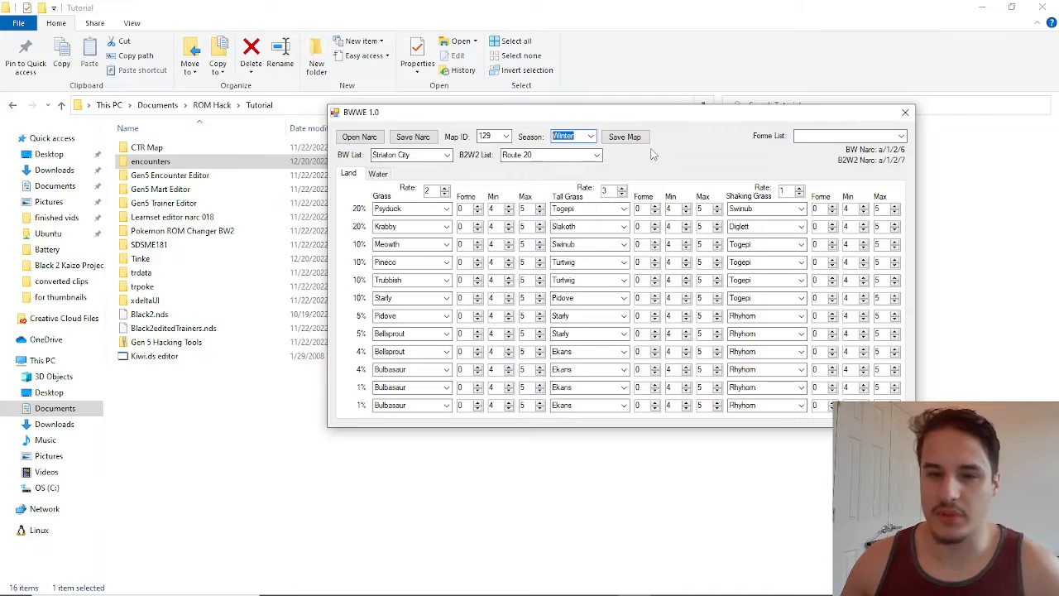
# - Browse the B2W2 locations and view the encounter tables of Reverse Mountain 1 and Reverse Mountain 2, returning to Reverse Mountain 1
pyautogui.click(595, 155)
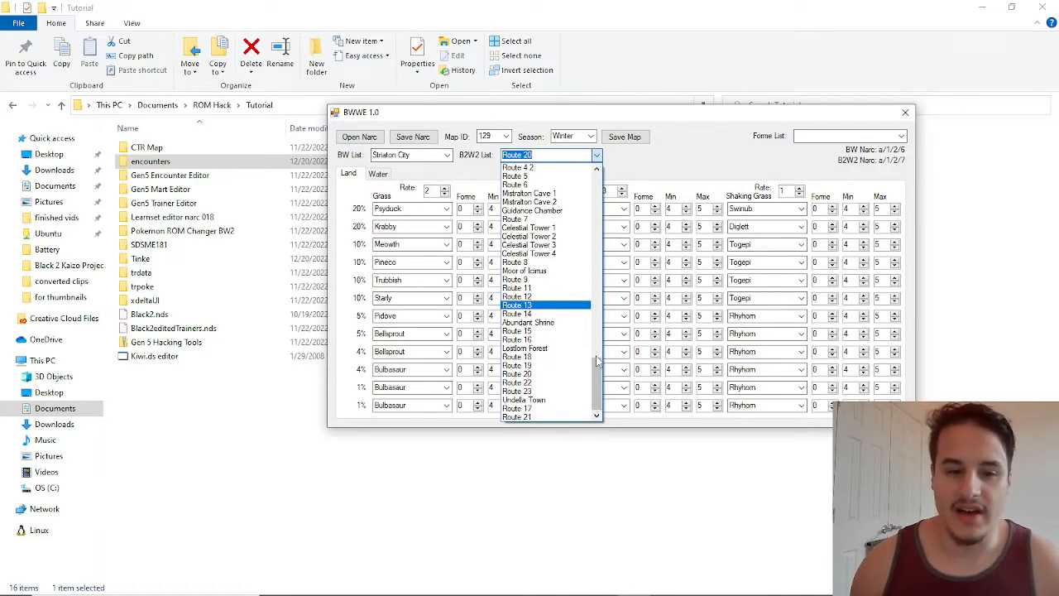
pyautogui.click(693, 171)
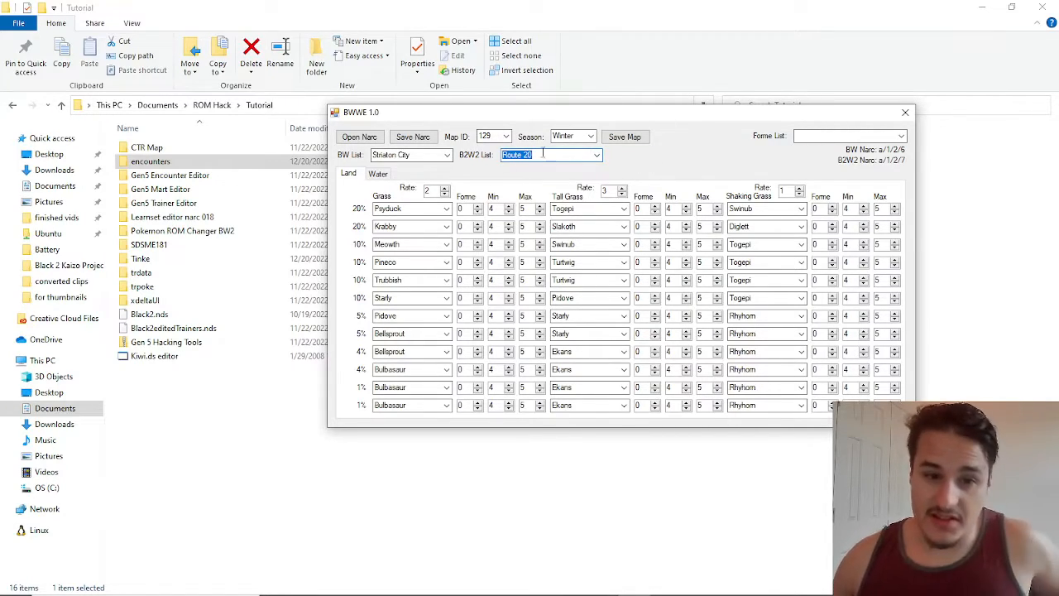
pyautogui.moveTo(748, 118); pyautogui.dragTo(895, 114)
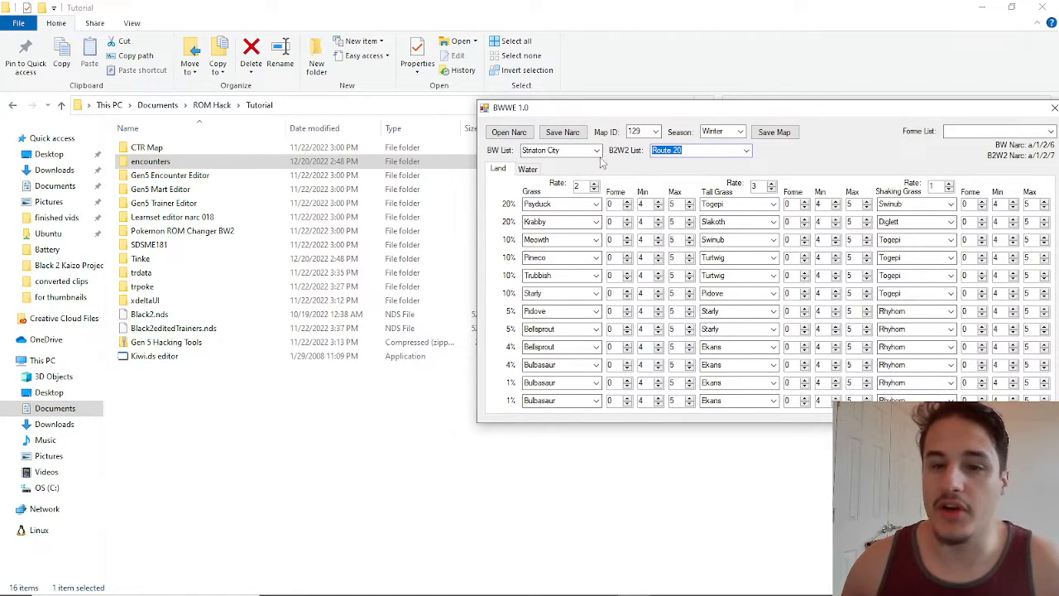
pyautogui.click(745, 149)
pyautogui.moveTo(747, 381); pyautogui.dragTo(746, 268)
pyautogui.click(703, 225)
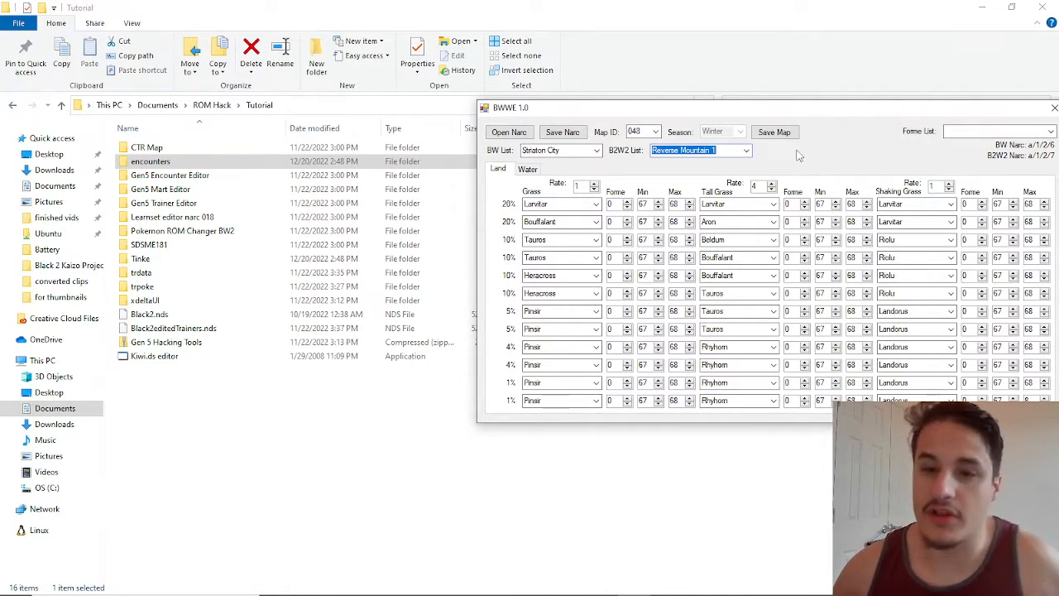
pyautogui.click(745, 149)
pyautogui.click(731, 176)
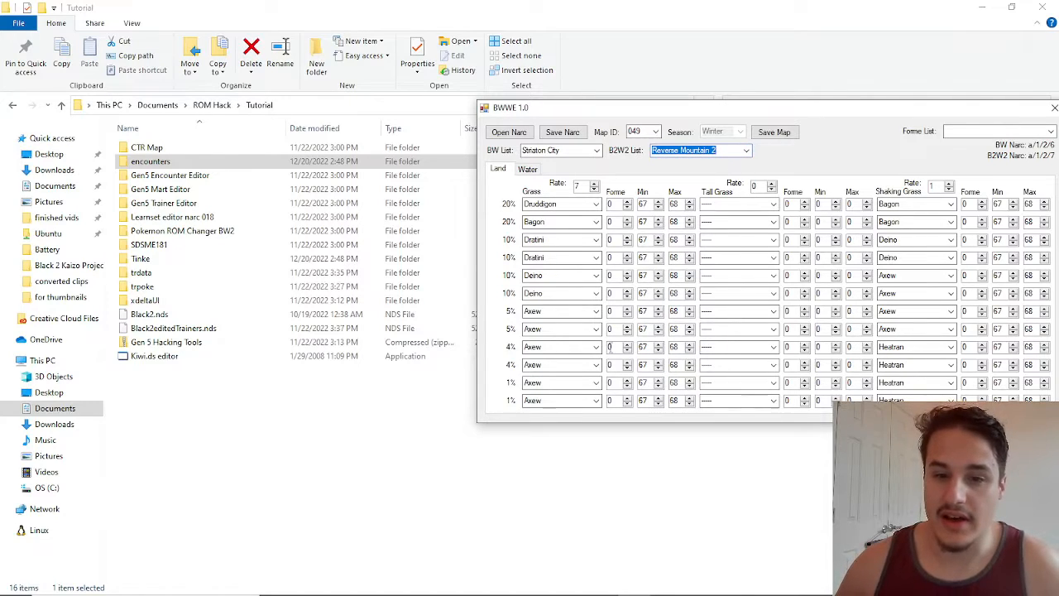
pyautogui.click(752, 151)
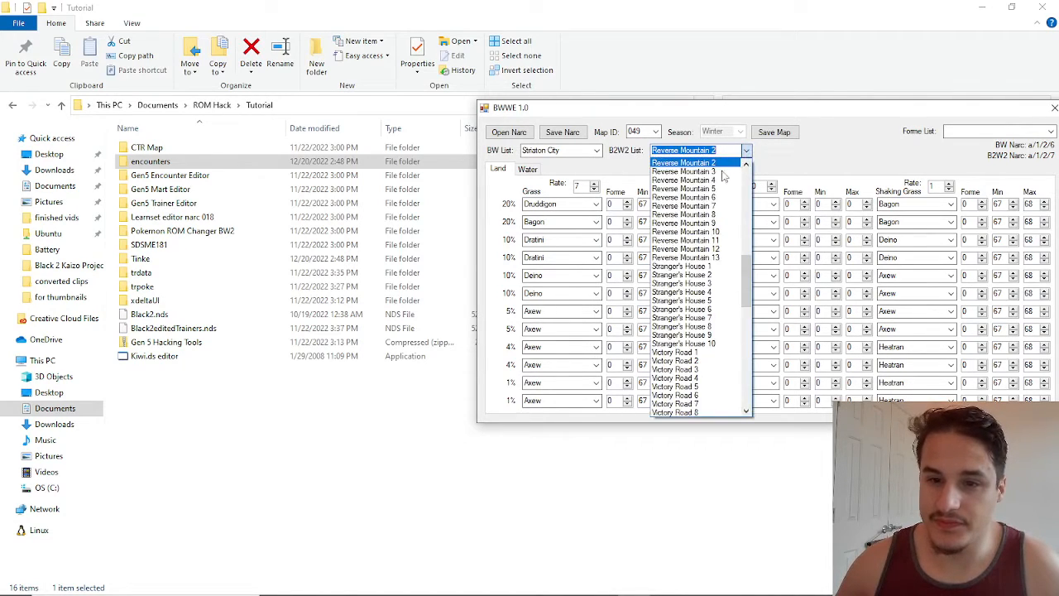
pyautogui.scroll(1, 720, 181)
pyautogui.click(719, 181)
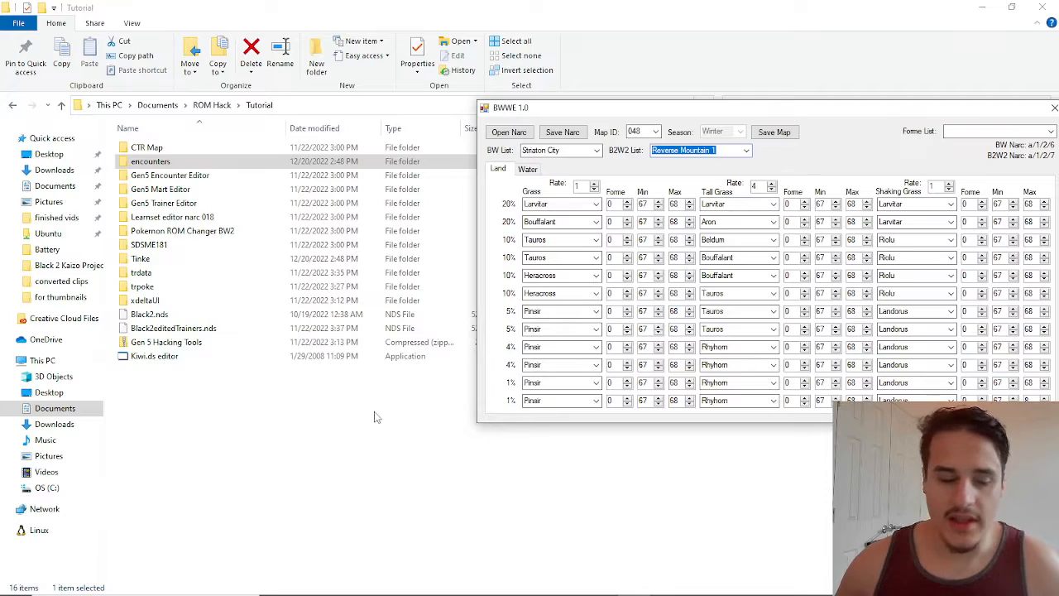
# - Switch to File Explorer and launch SDSME from the SDSME181 folder, moving its window aside
pyautogui.click(278, 389)
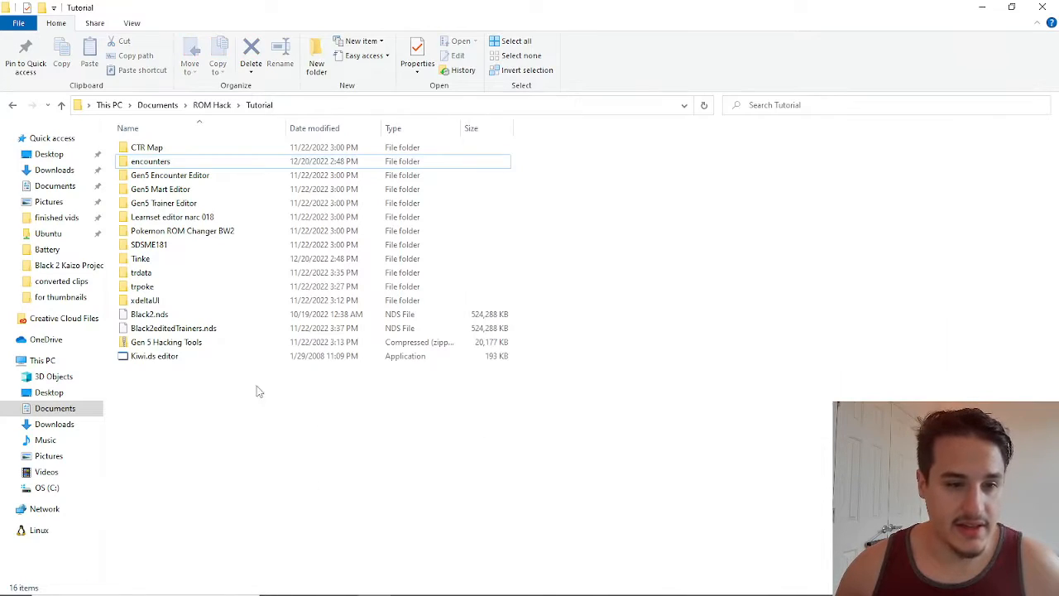
pyautogui.doubleClick(229, 249)
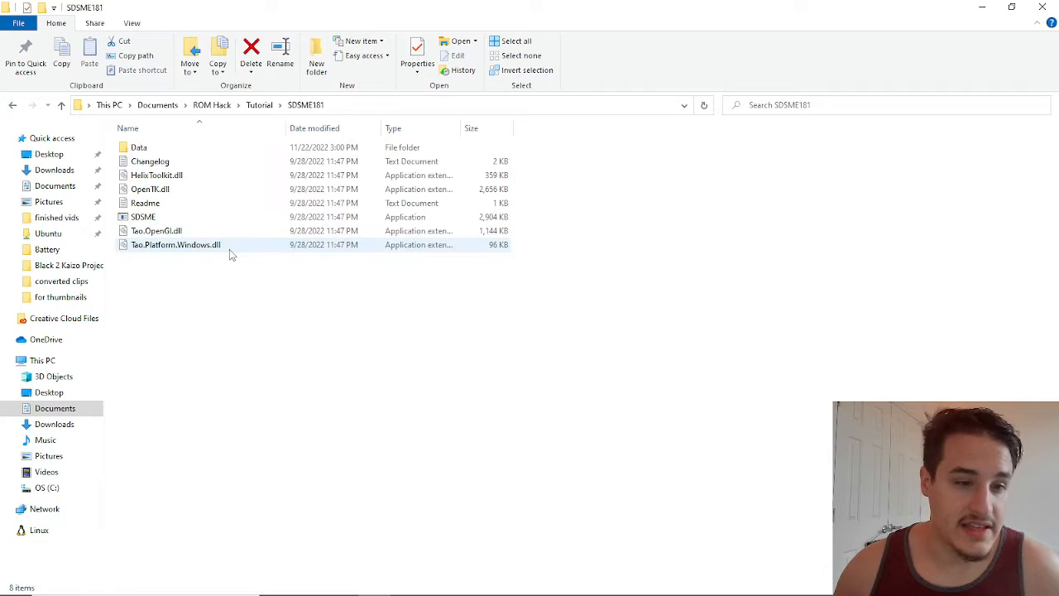
pyautogui.doubleClick(200, 216)
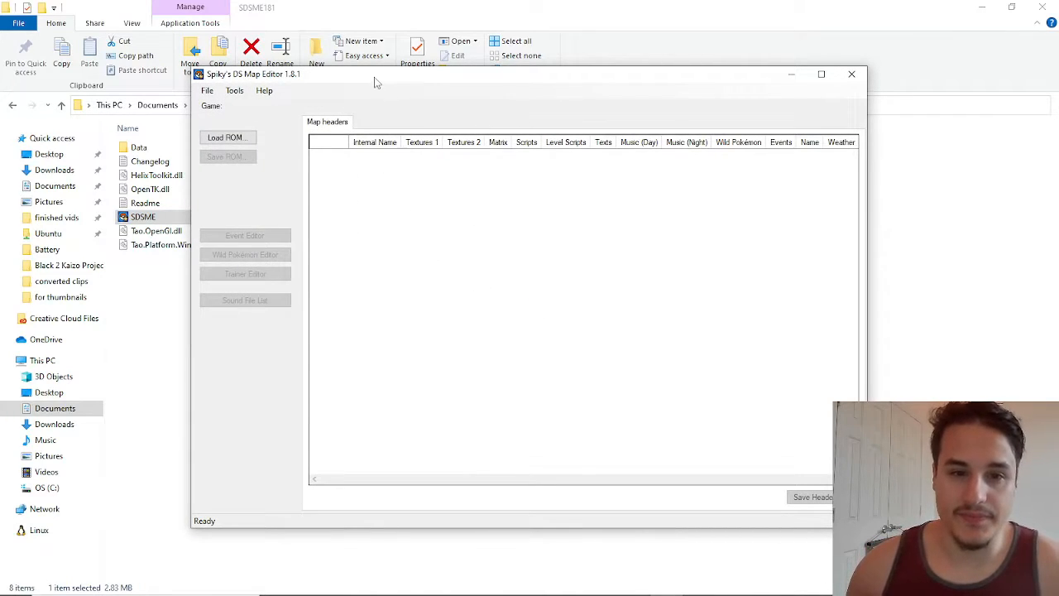
pyautogui.moveTo(375, 81); pyautogui.dragTo(488, 67)
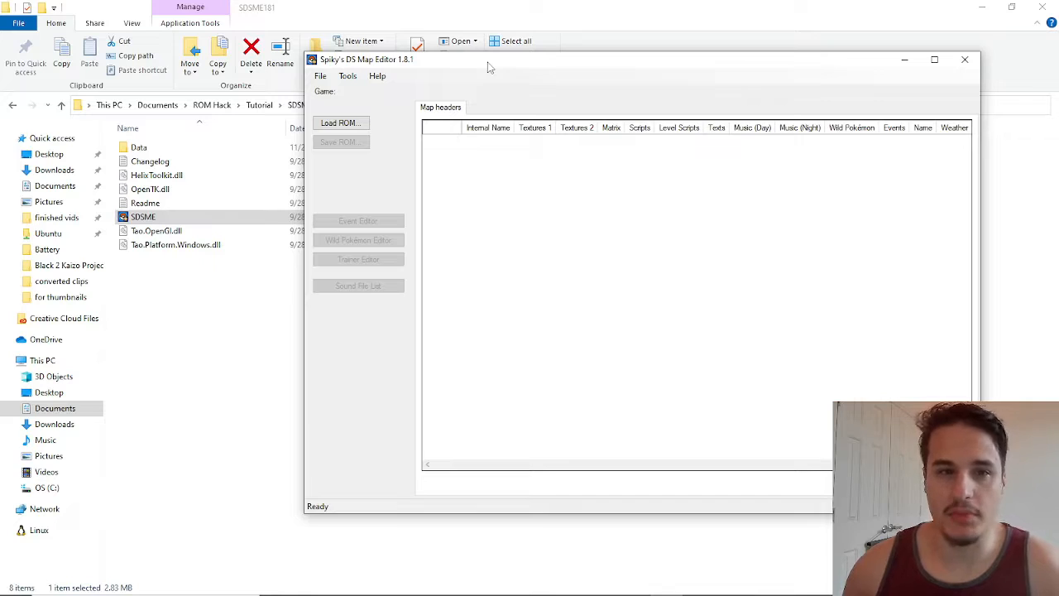
# - Load the ROM Black2KaizoFullRelease1_10_2.nds from the Black 2 Kaizo Project folder into the map editor
pyautogui.click(342, 123)
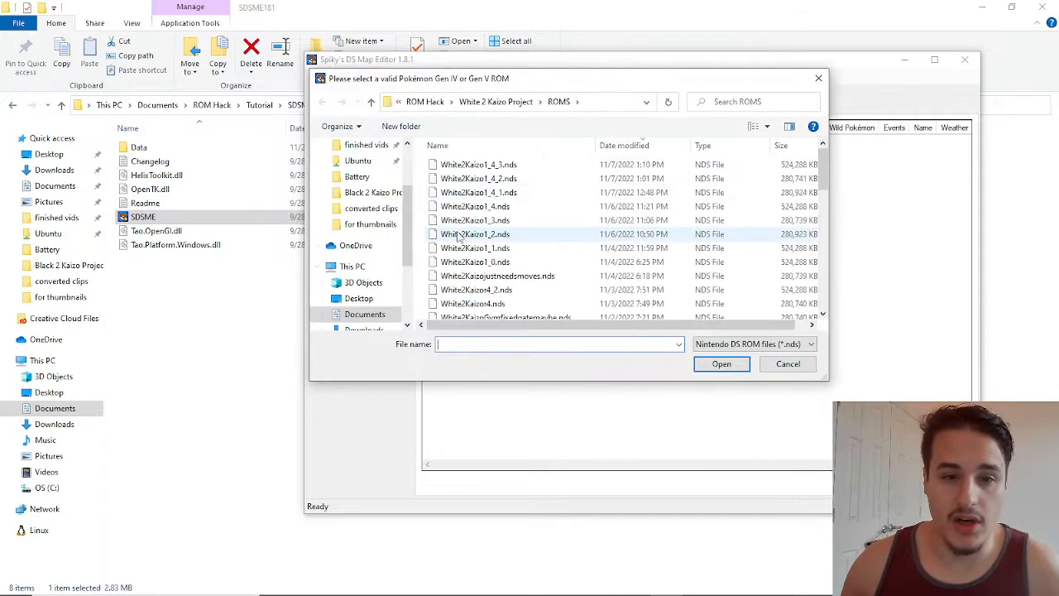
pyautogui.click(529, 106)
pyautogui.click(370, 193)
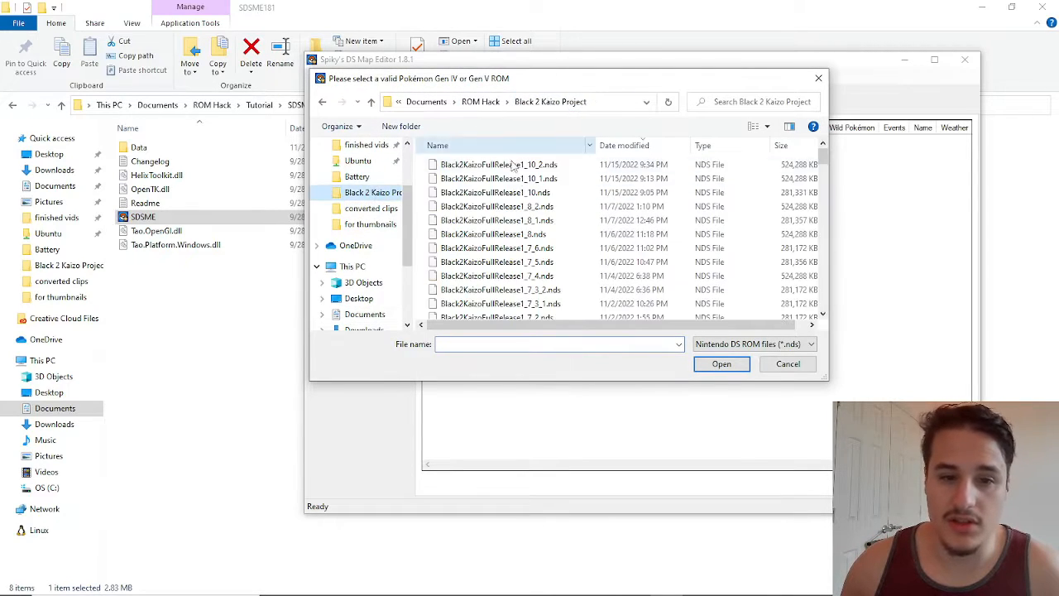
pyautogui.click(506, 165)
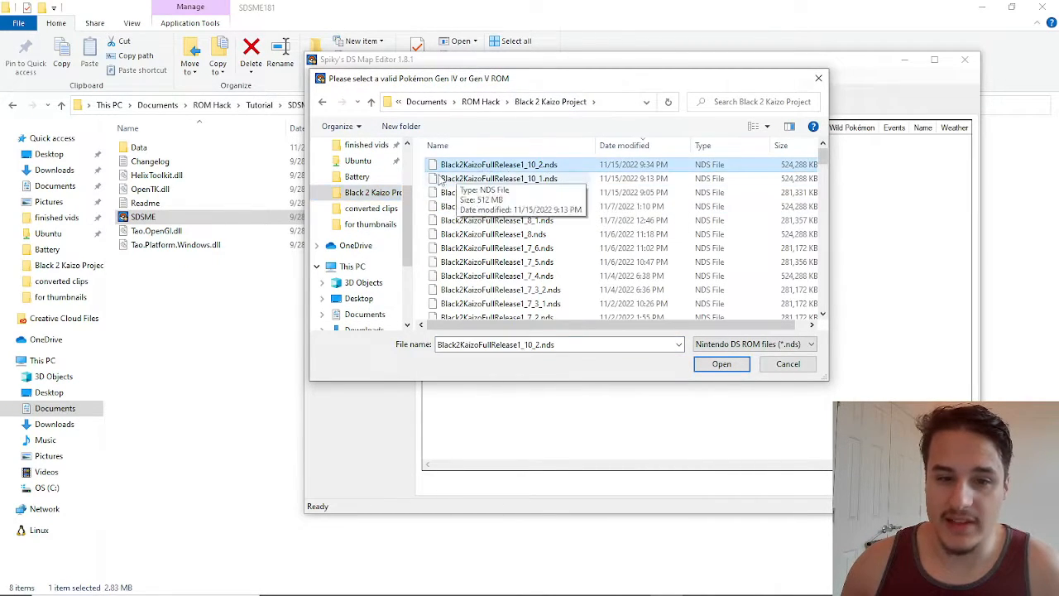
pyautogui.click(721, 369)
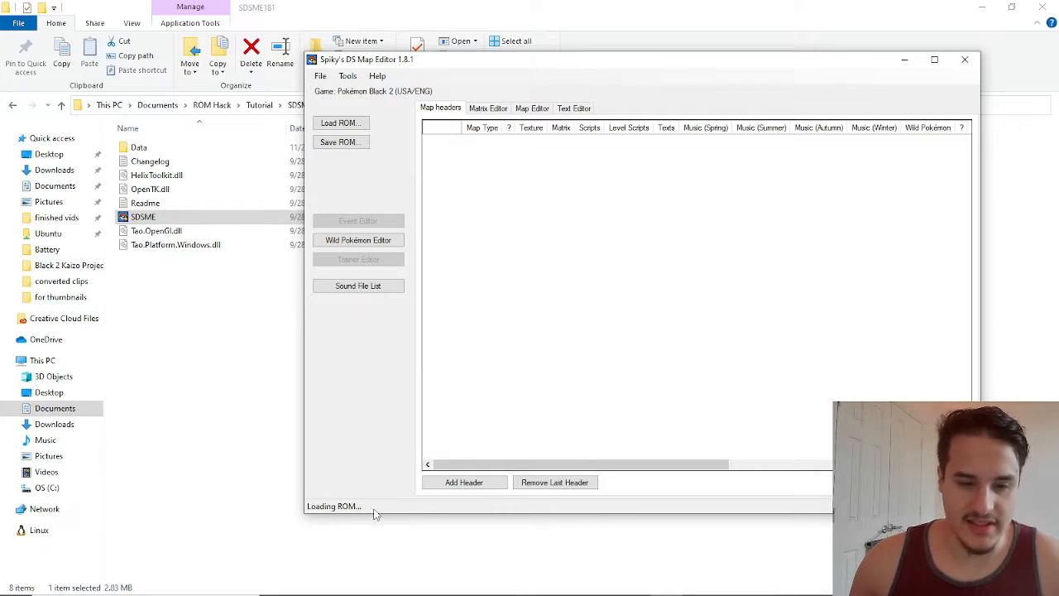
# - Return to the Tutorial folder in File Explorer and launch CTRMap from the CTR Map folder, choosing CTRMap in its launcher
pyautogui.click(233, 337)
pyautogui.click(259, 105)
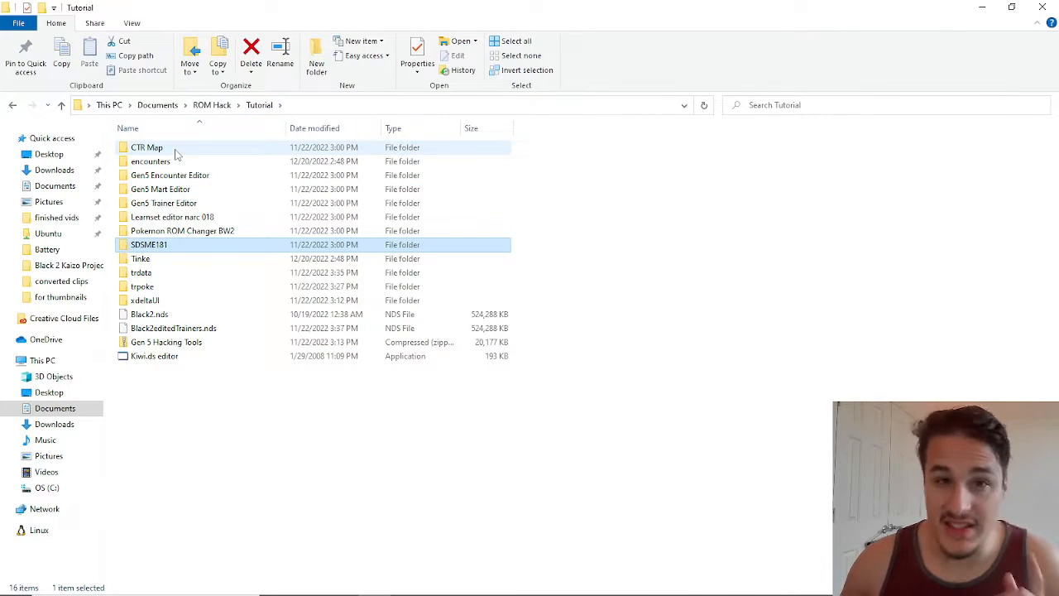
pyautogui.doubleClick(174, 149)
pyautogui.doubleClick(174, 148)
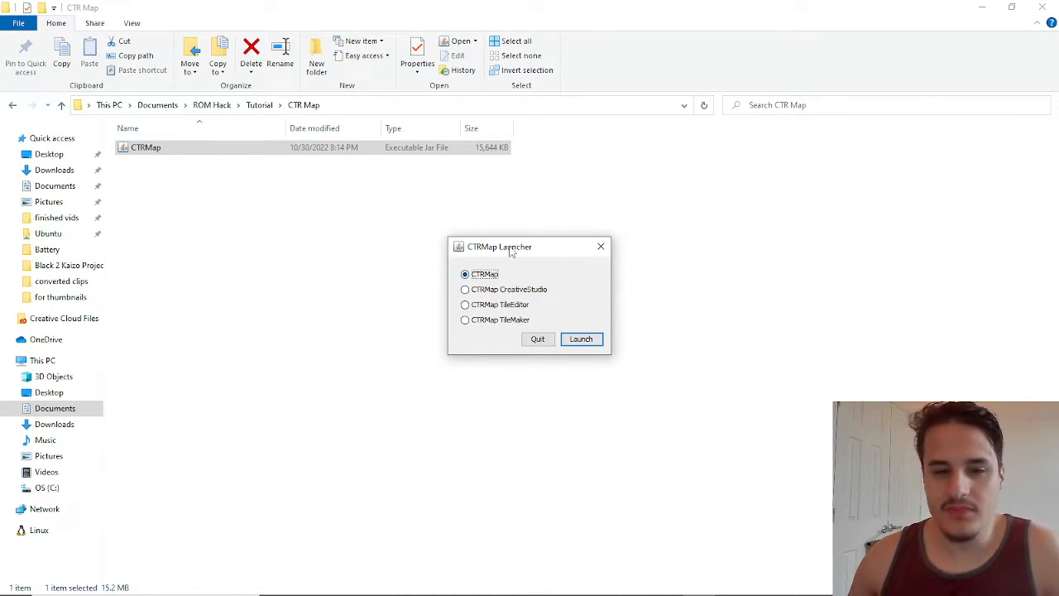
pyautogui.click(584, 341)
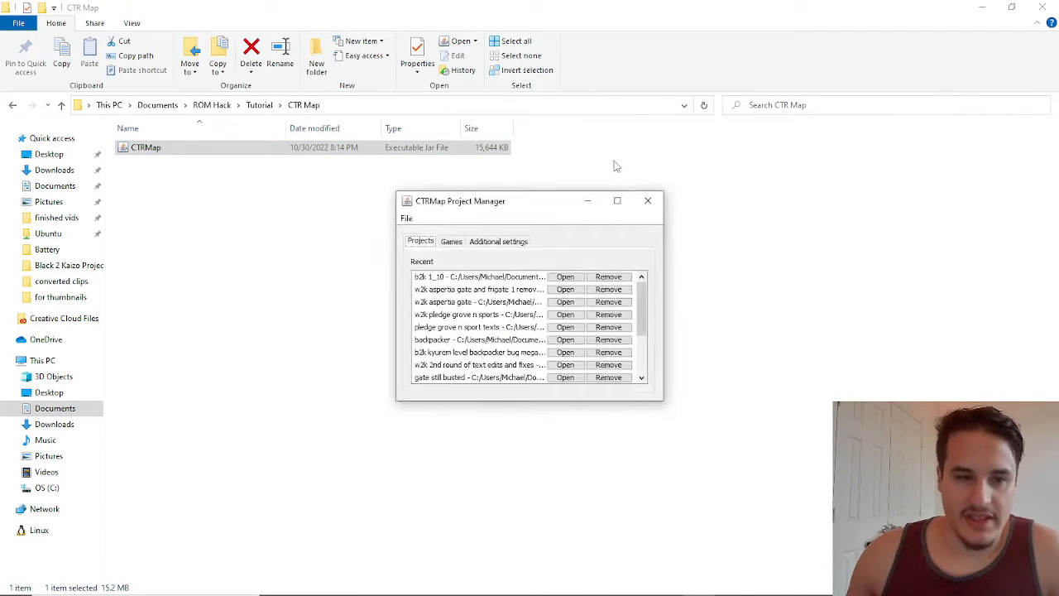
# - Add Black2KaizoFullRelease1_10_2.nds to the project manager's games, with its extracted data in Black2KaizoFullRelease1_10_2_Extracted
pyautogui.click(451, 241)
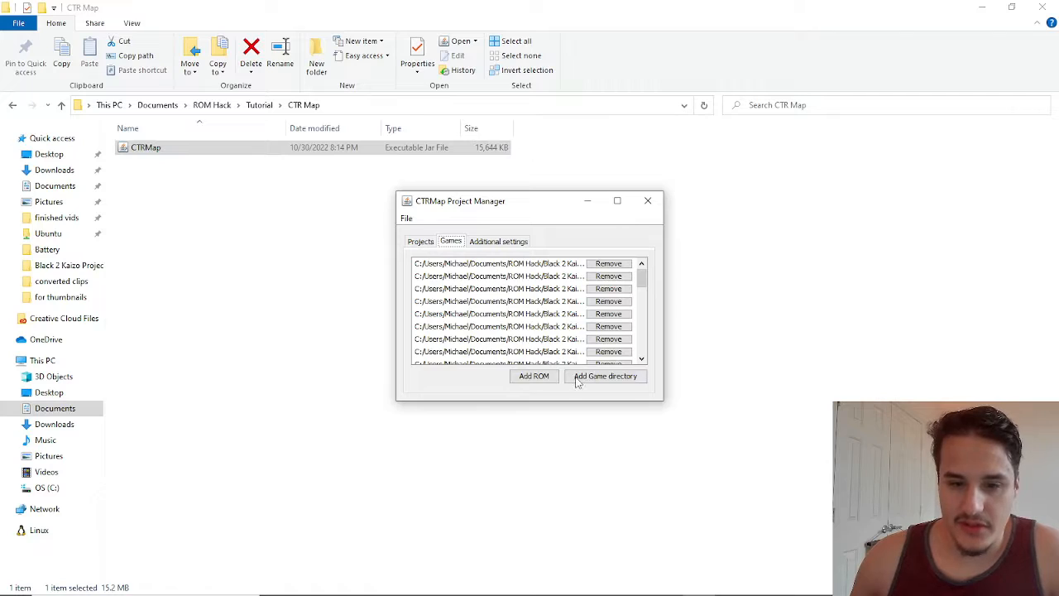
pyautogui.moveTo(642, 278)
pyautogui.mouseDown()
pyautogui.moveTo(642, 346)
pyautogui.moveTo(642, 278)
pyautogui.mouseUp()
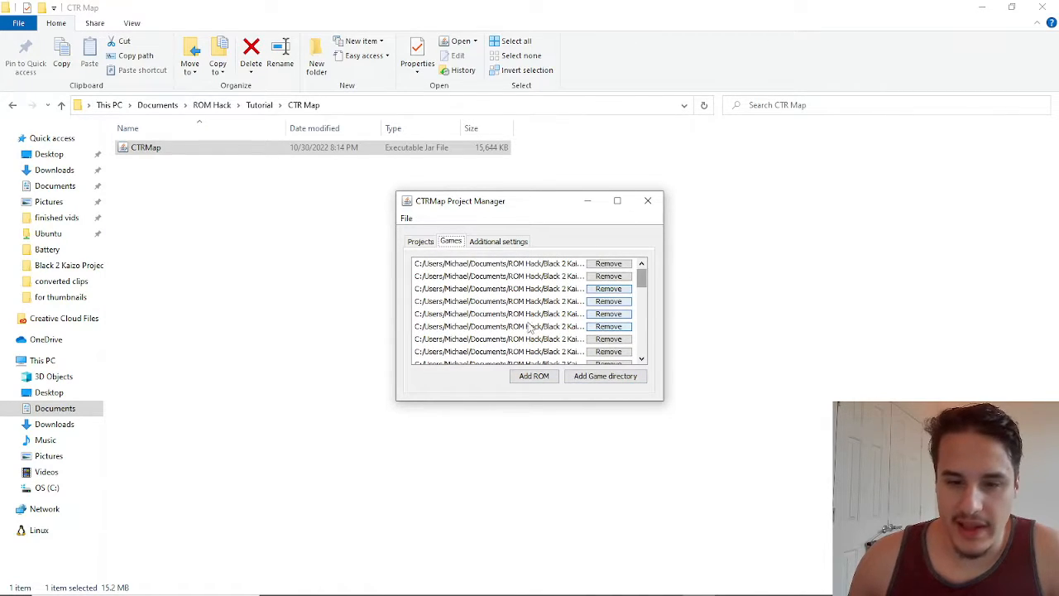
pyautogui.click(534, 376)
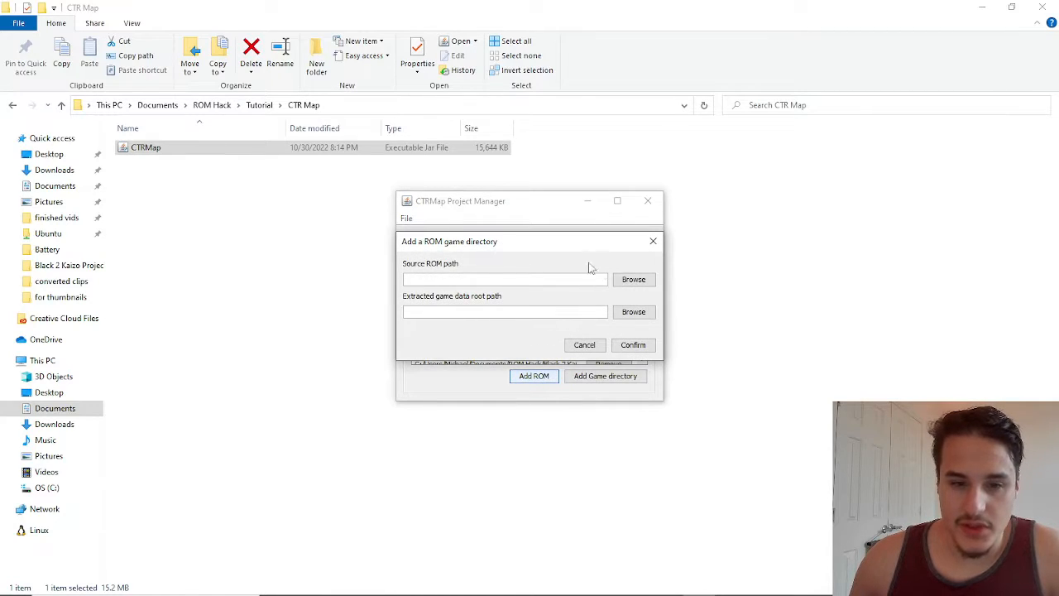
pyautogui.click(628, 282)
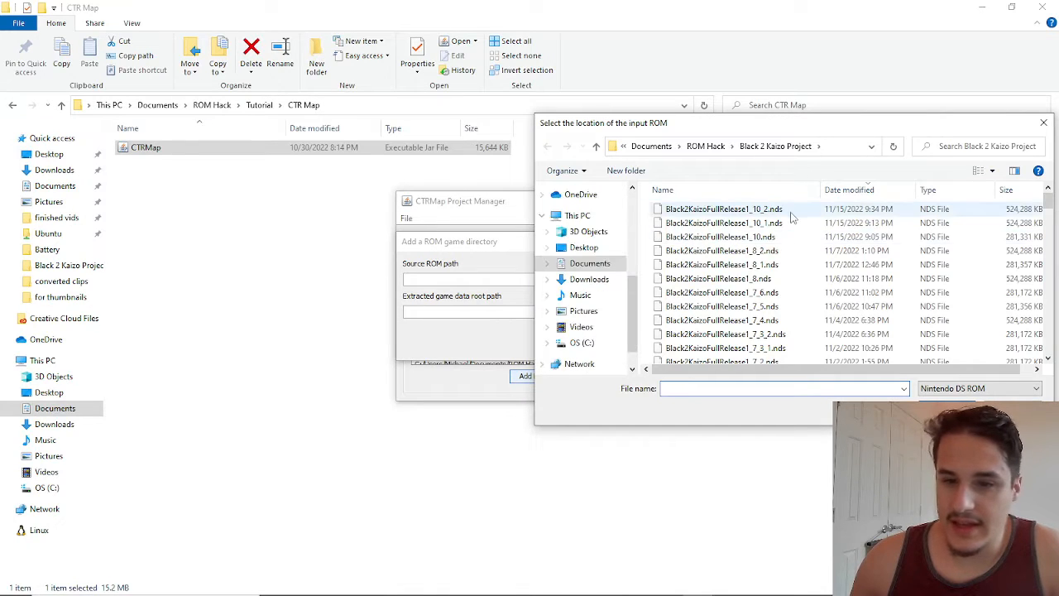
pyautogui.click(769, 211)
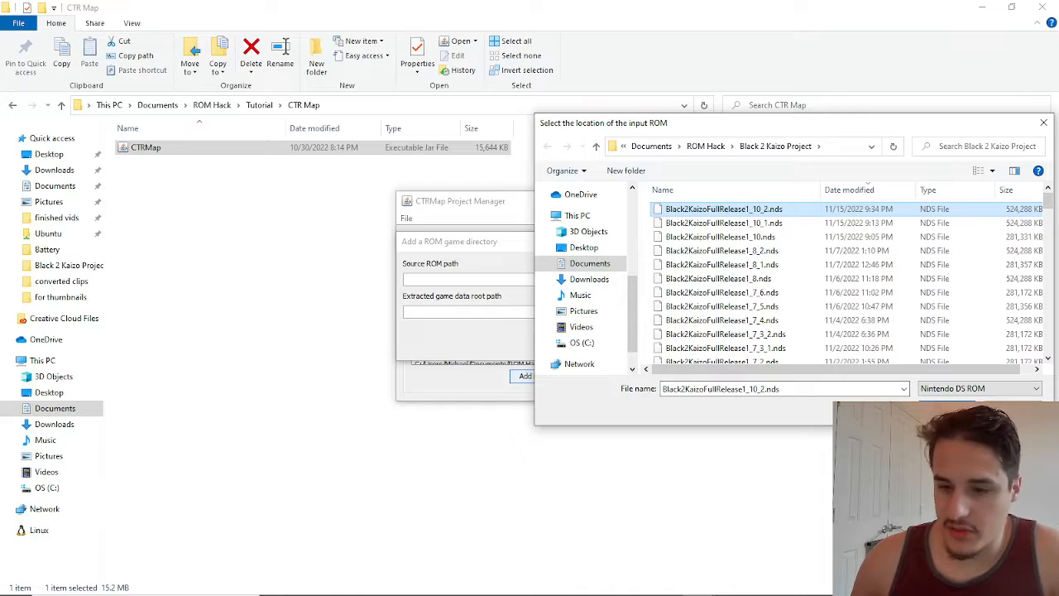
pyautogui.click(946, 410)
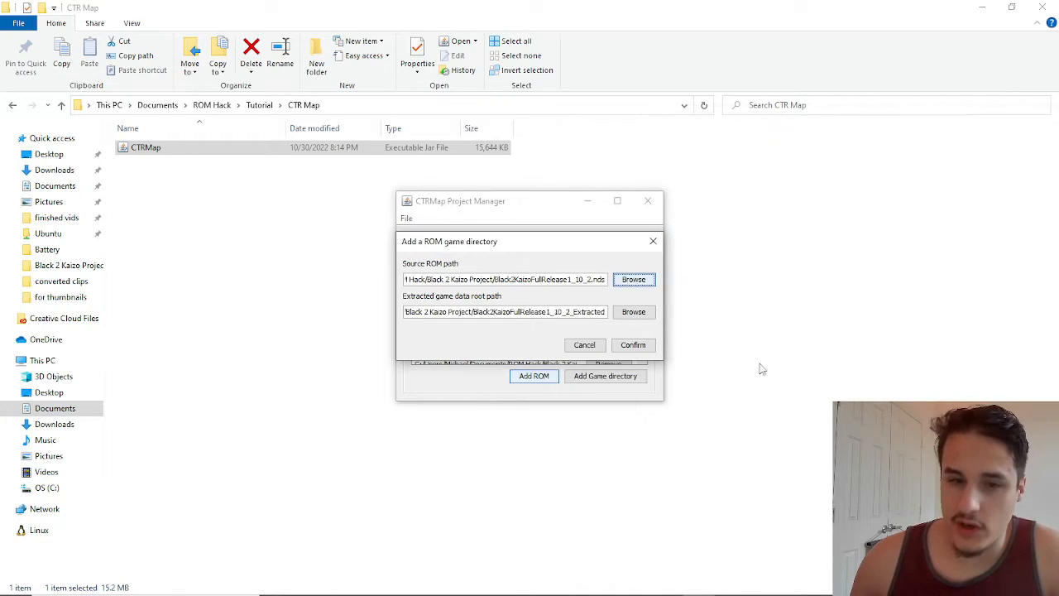
pyautogui.click(634, 352)
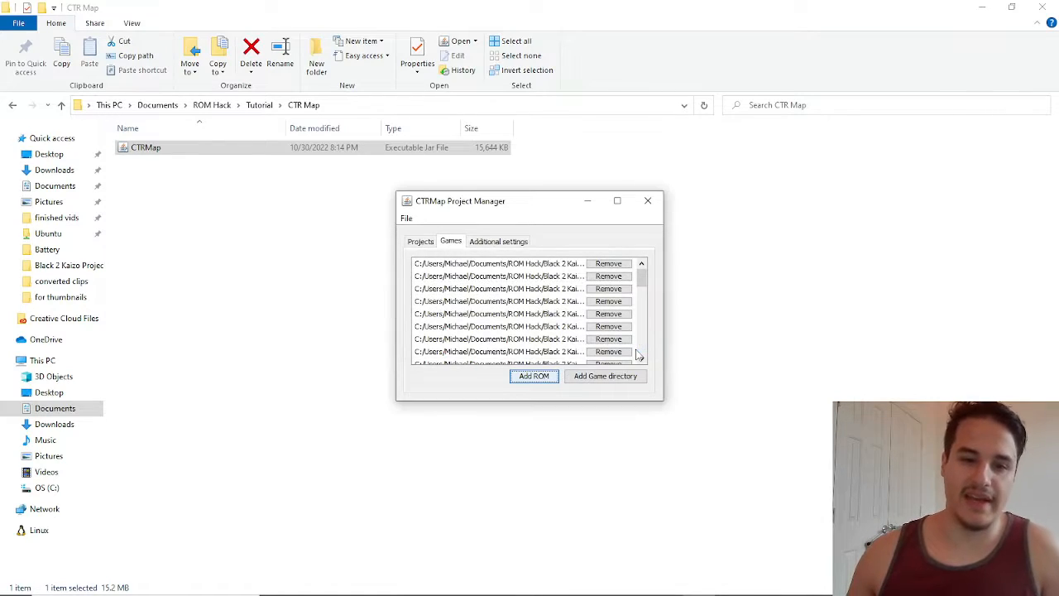
# - Start a new CTRMap project and set its game path to the Black2KaizoFullRelease1_10_2 extracted directory
pyautogui.click(424, 241)
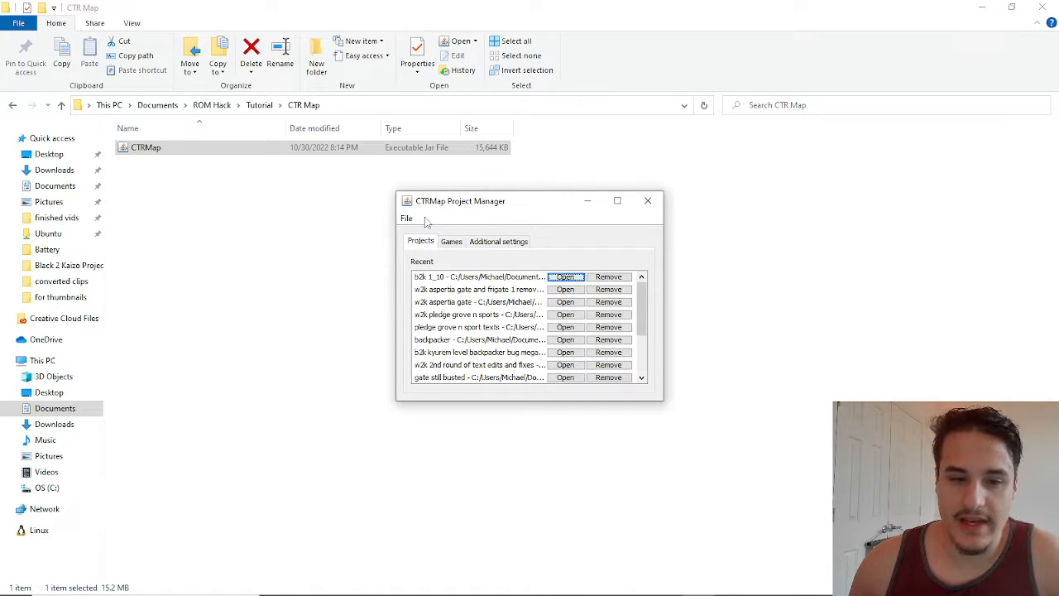
pyautogui.click(405, 219)
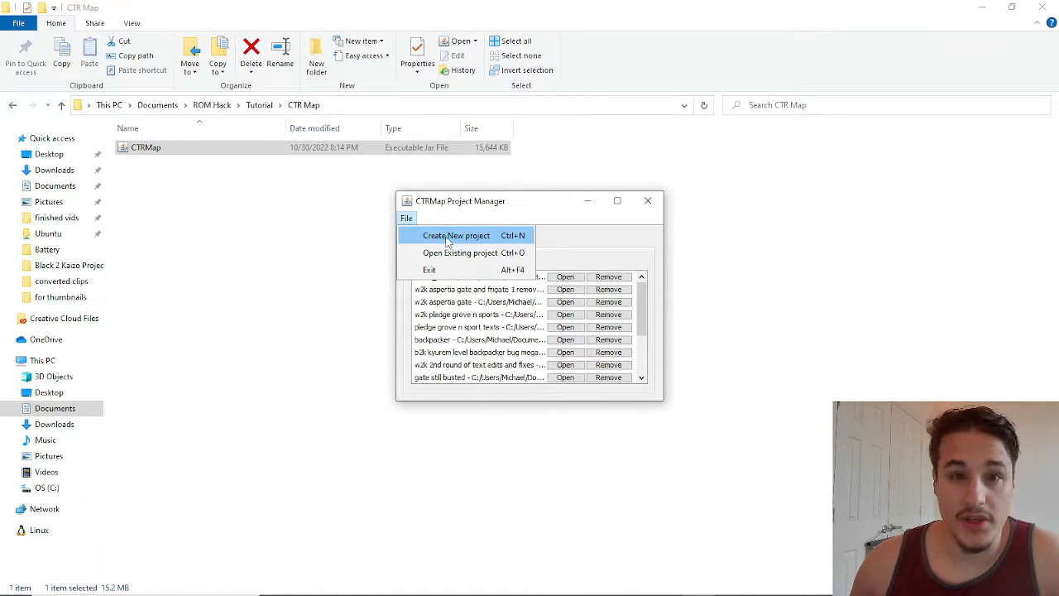
pyautogui.click(448, 239)
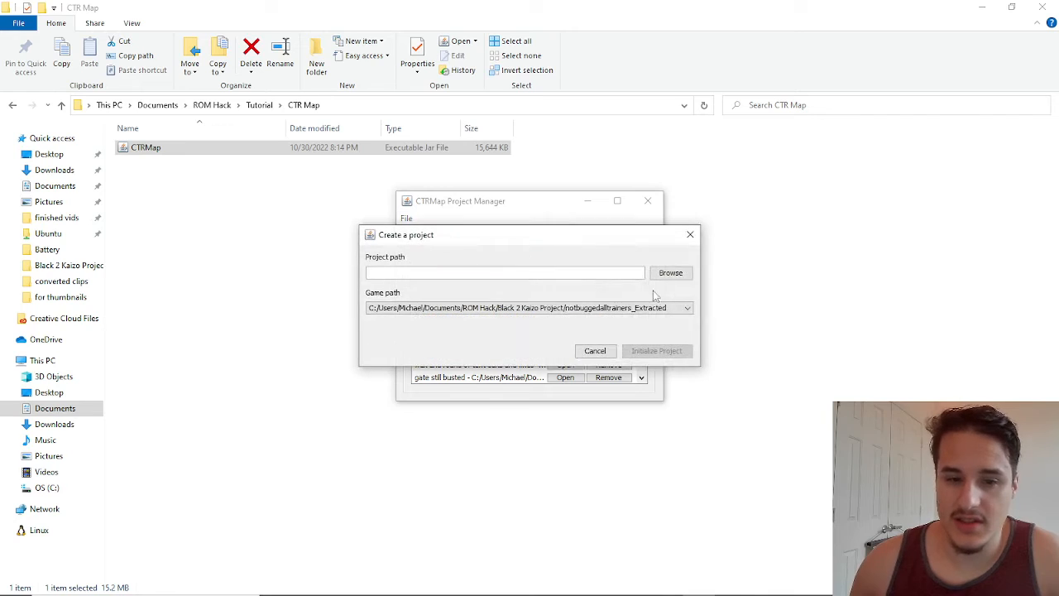
pyautogui.click(686, 309)
pyautogui.moveTo(686, 329); pyautogui.dragTo(693, 387)
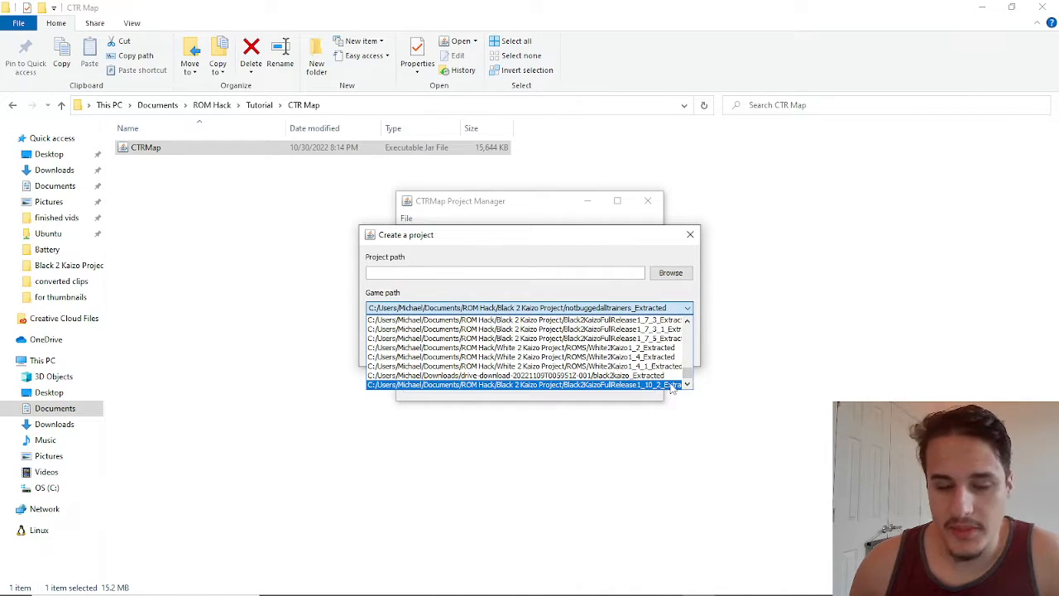
pyautogui.click(672, 385)
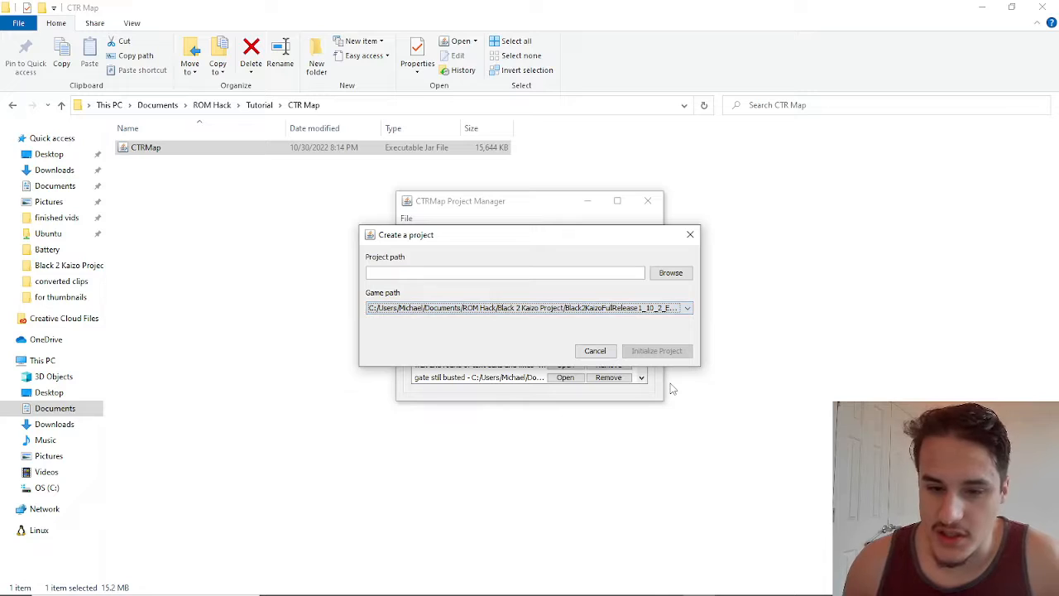
# - Browse for the new project's path and go to the Tutorial folder inside Documents > ROM Hack
pyautogui.click(670, 274)
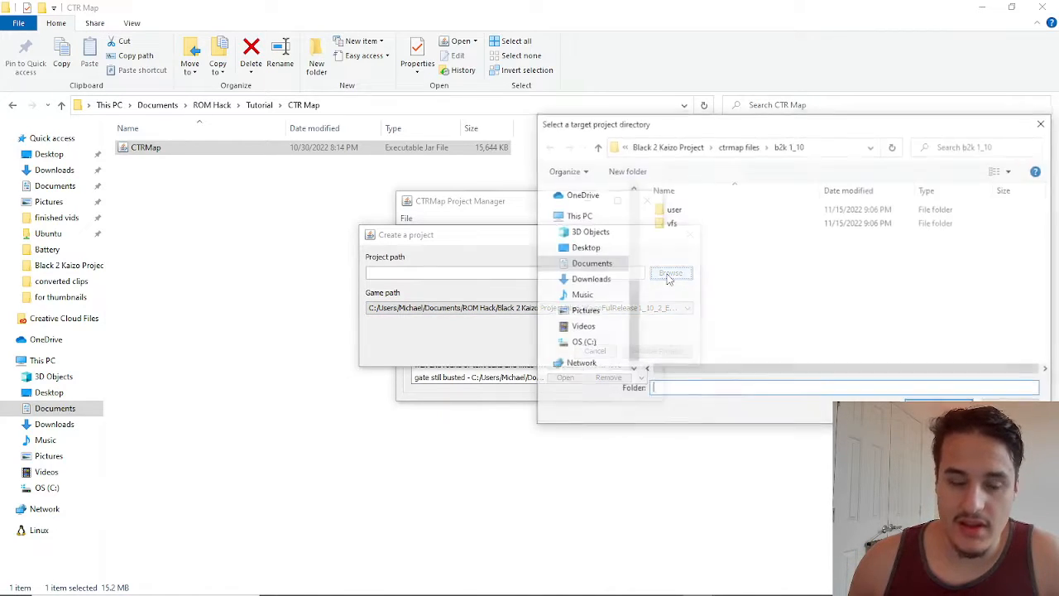
pyautogui.click(738, 145)
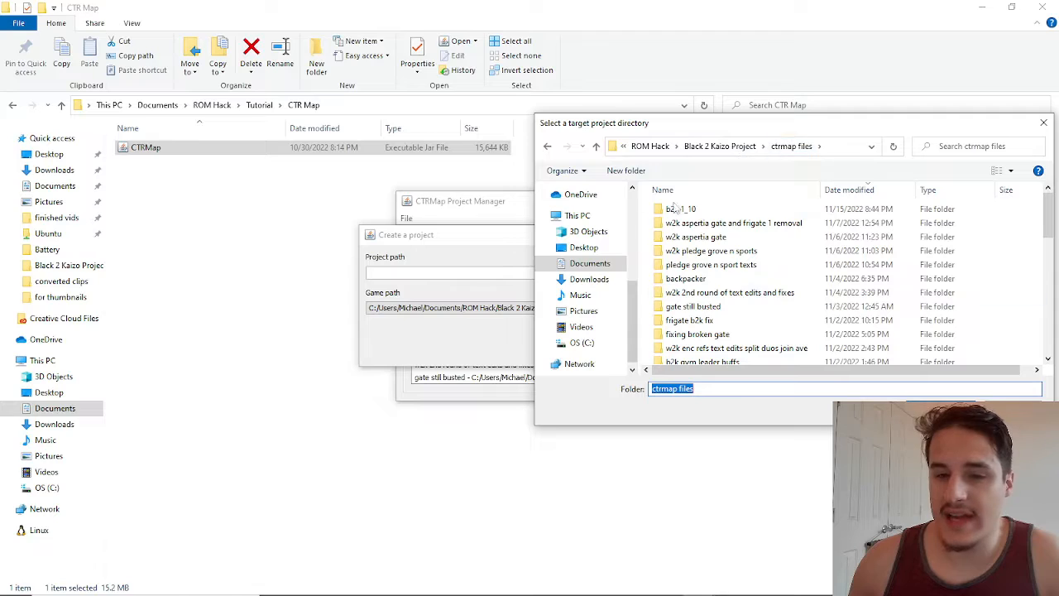
pyautogui.rightClick(1006, 252)
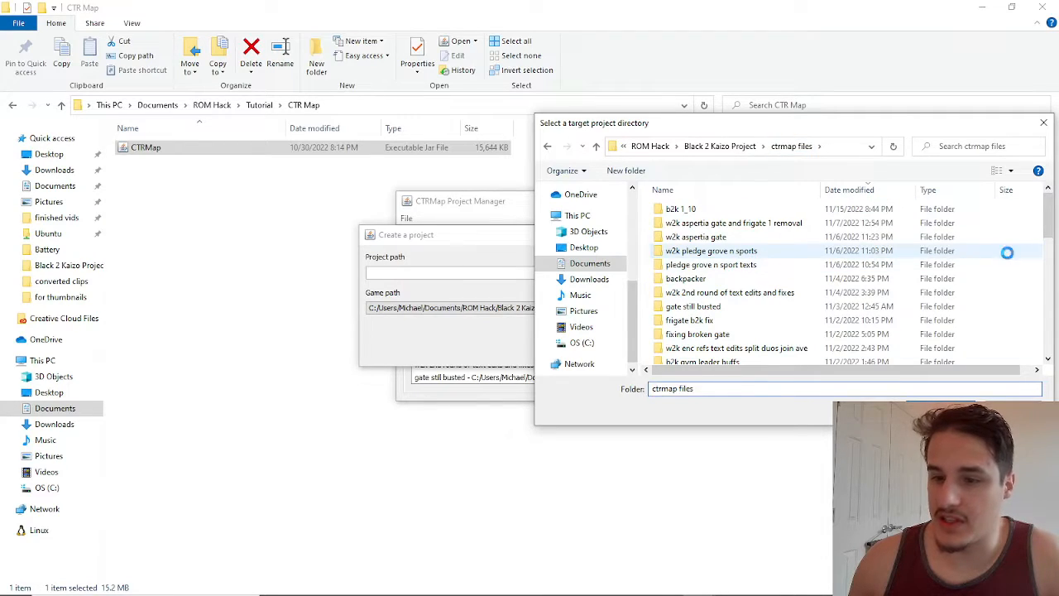
pyautogui.click(720, 146)
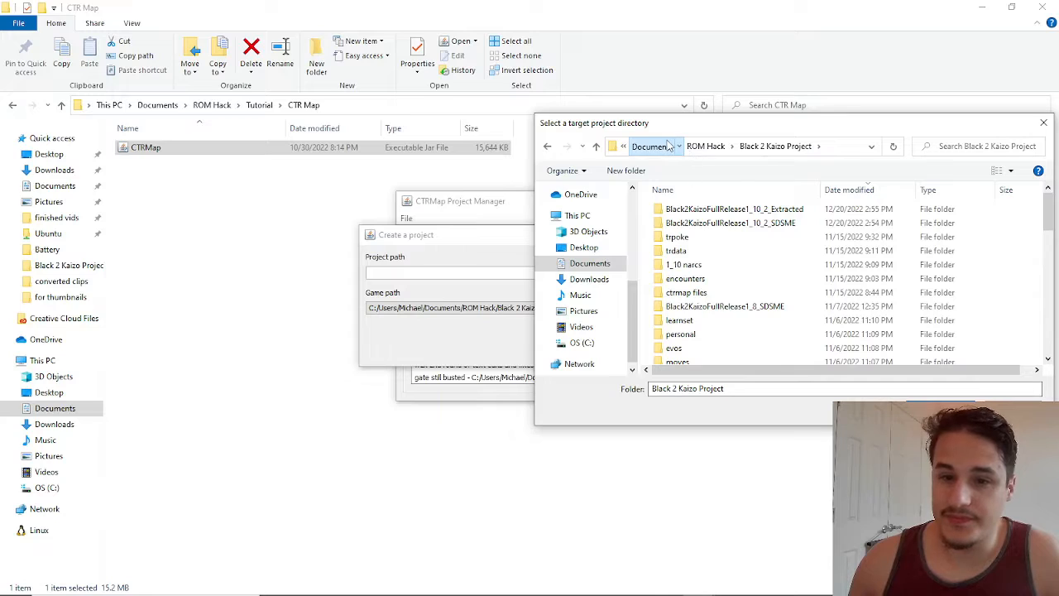
pyautogui.click(672, 147)
pyautogui.scroll(-2, 699, 248)
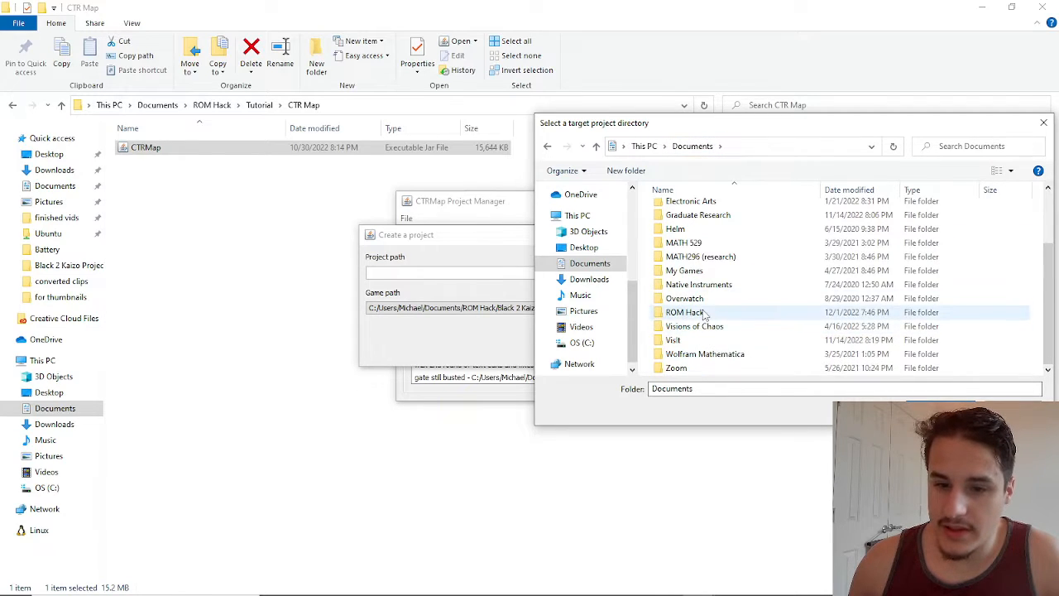
pyautogui.doubleClick(699, 308)
pyautogui.doubleClick(686, 223)
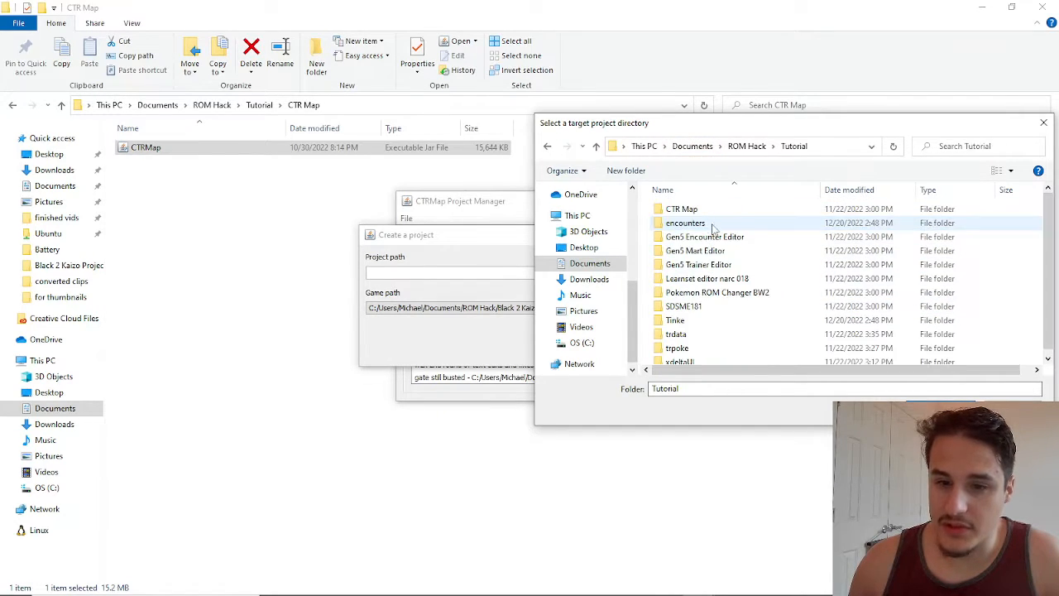
# - Create a folder named "ctrmap encounter demo" inside the Tutorial folder
pyautogui.rightClick(991, 255)
pyautogui.moveTo(951, 390)
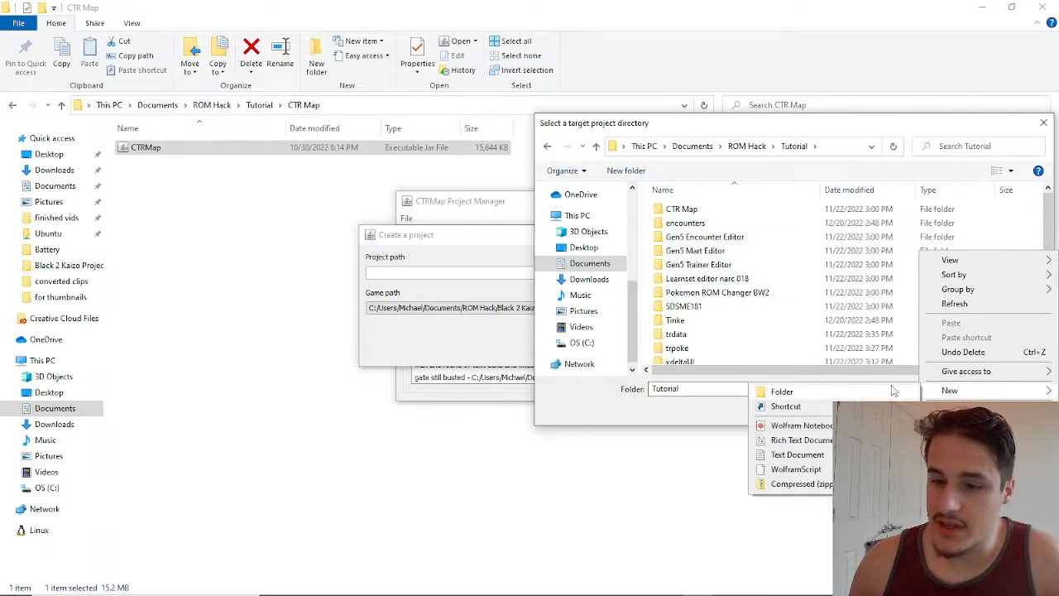
pyautogui.click(802, 396)
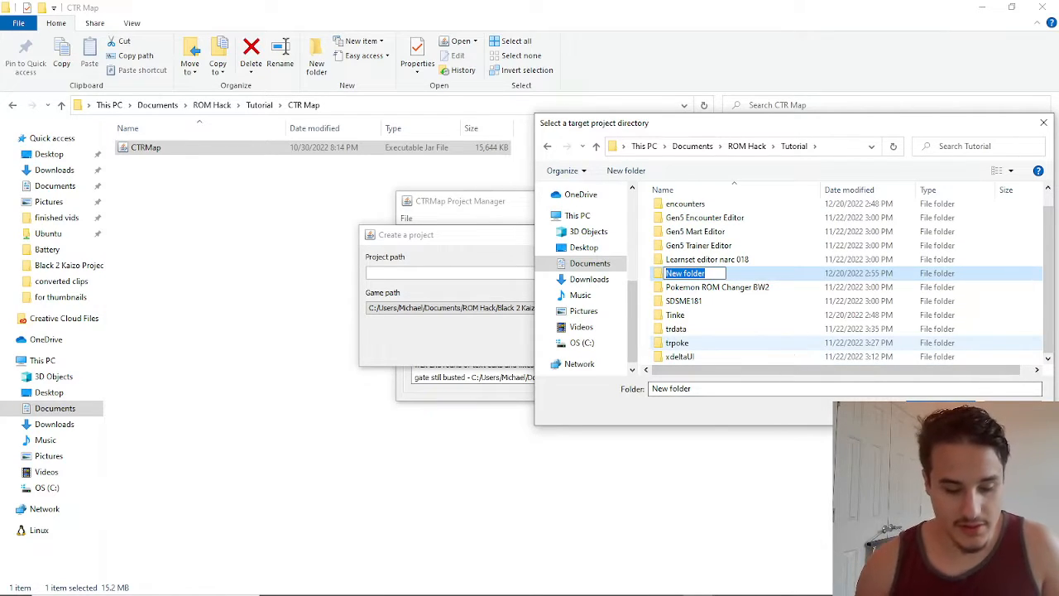
pyautogui.write('ctrmap')
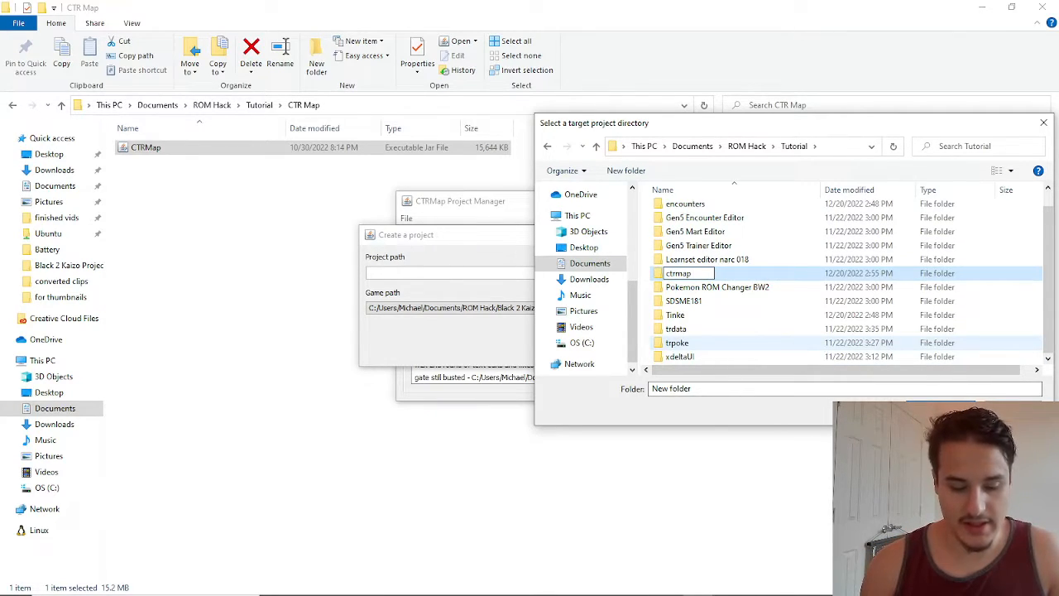
pyautogui.write(' encounter demo')
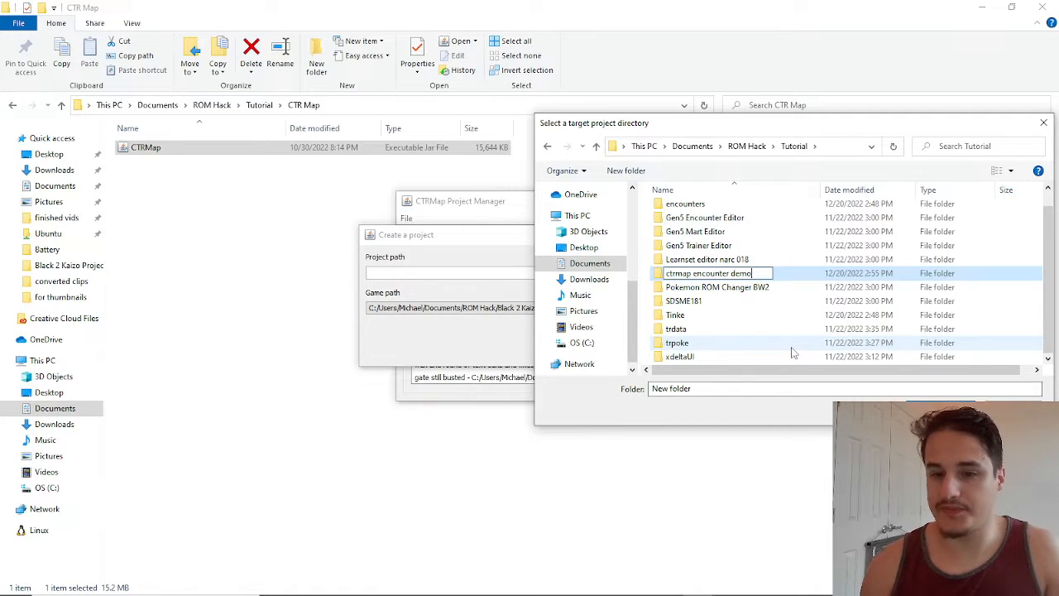
pyautogui.press('Return')
# - Choose the "ctrmap encounter demo" folder as the project path
pyautogui.click(739, 274)
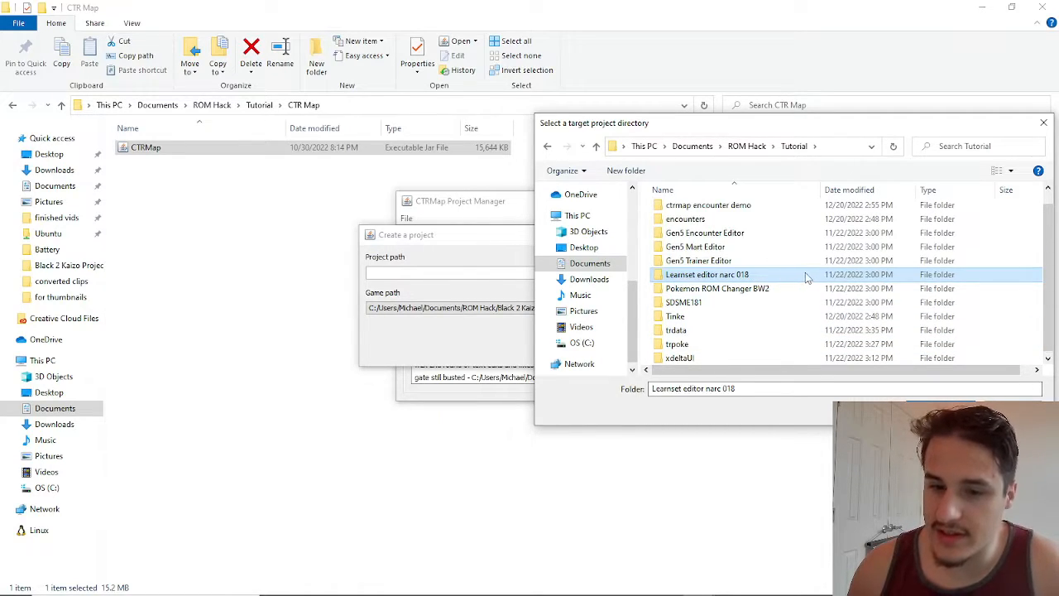
pyautogui.scroll(1, 745, 278)
pyautogui.click(785, 224)
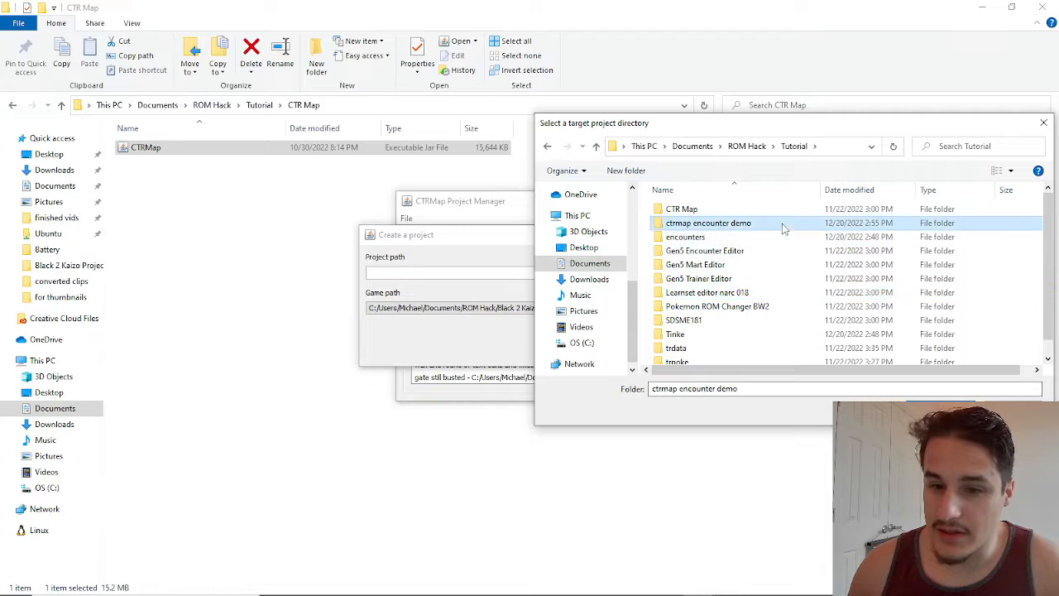
pyautogui.click(940, 409)
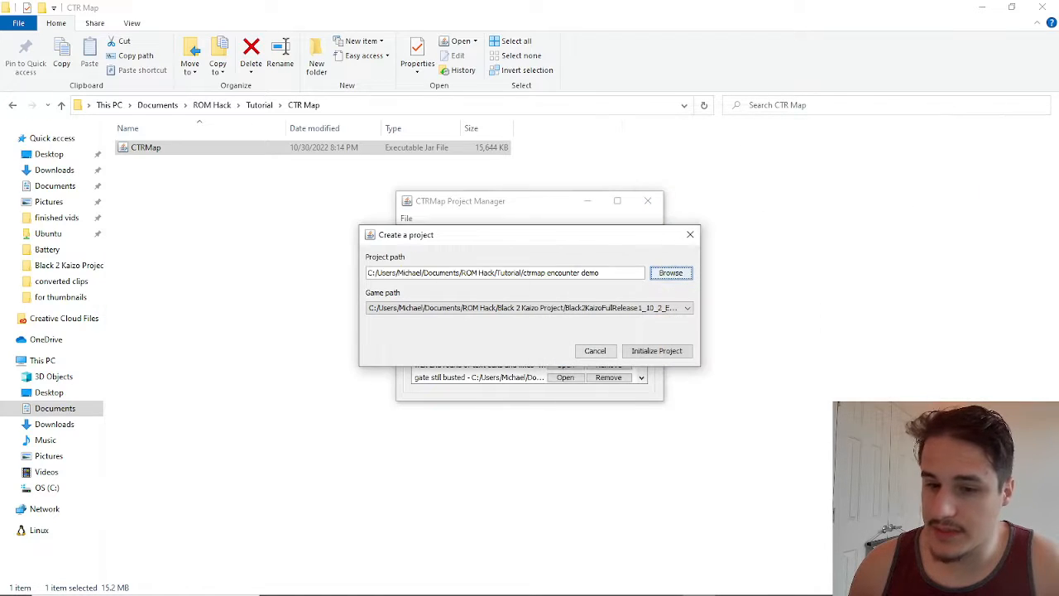
# - Initialize the project and open "ctrmap encounter demo" in the editor, accepting backups every 4 hours
pyautogui.click(649, 352)
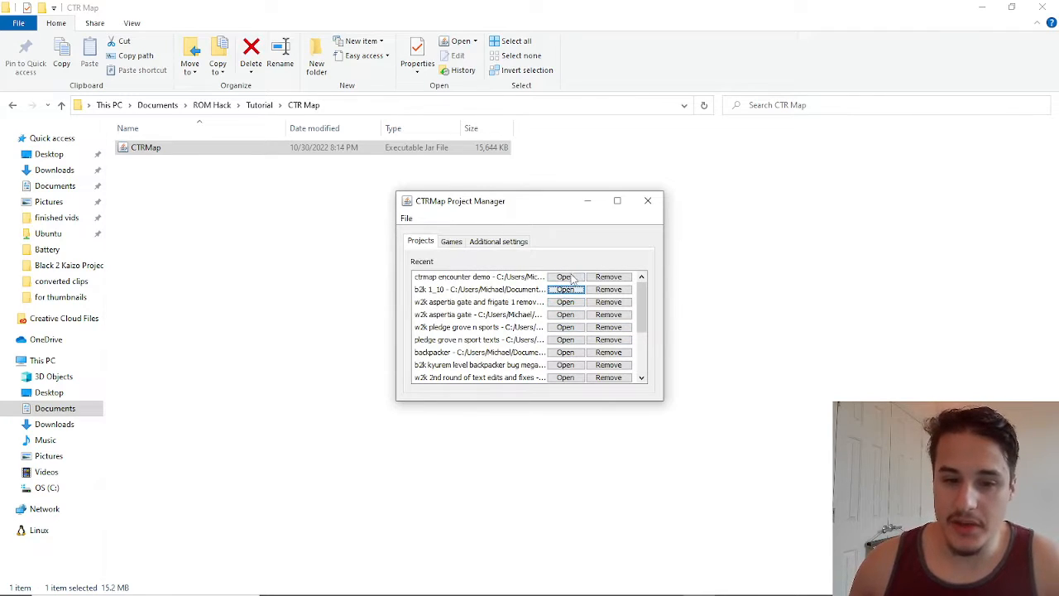
pyautogui.click(569, 278)
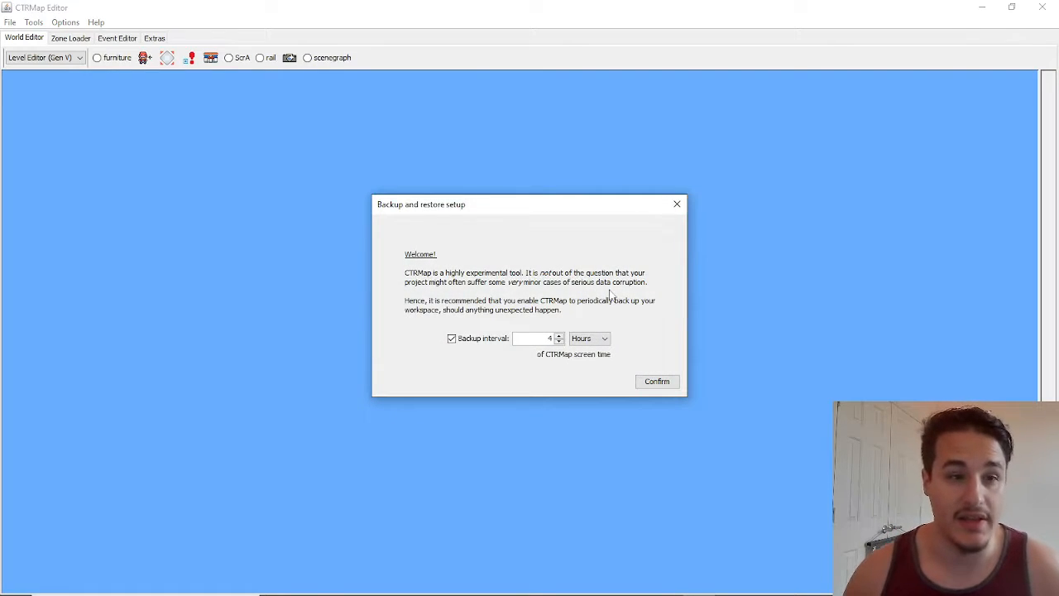
pyautogui.click(646, 380)
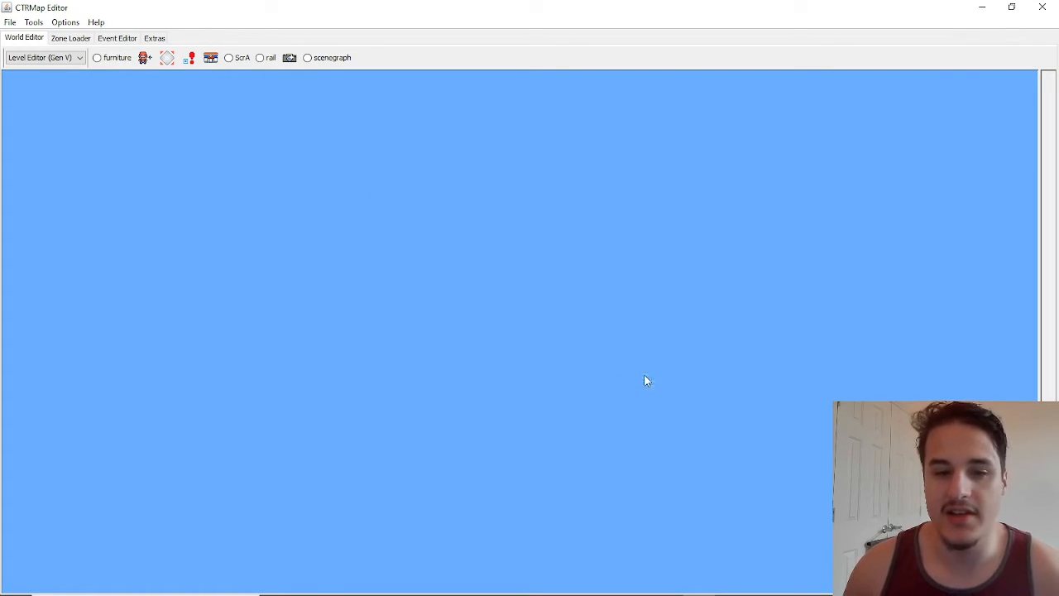
# - Find and load zone 427 - Aspertia City in the Zone Loader
pyautogui.click(70, 38)
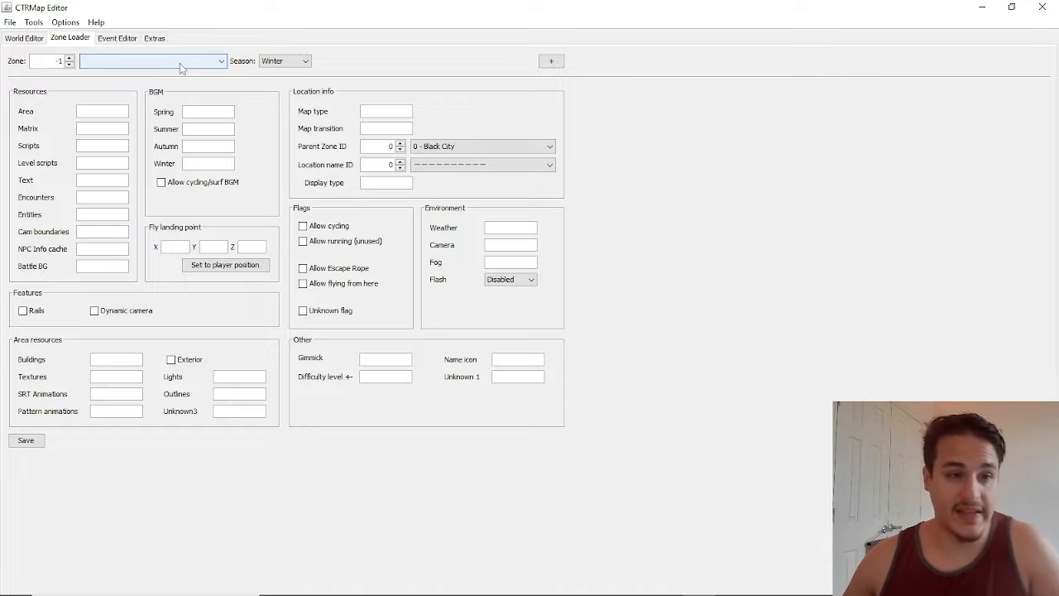
pyautogui.click(118, 63)
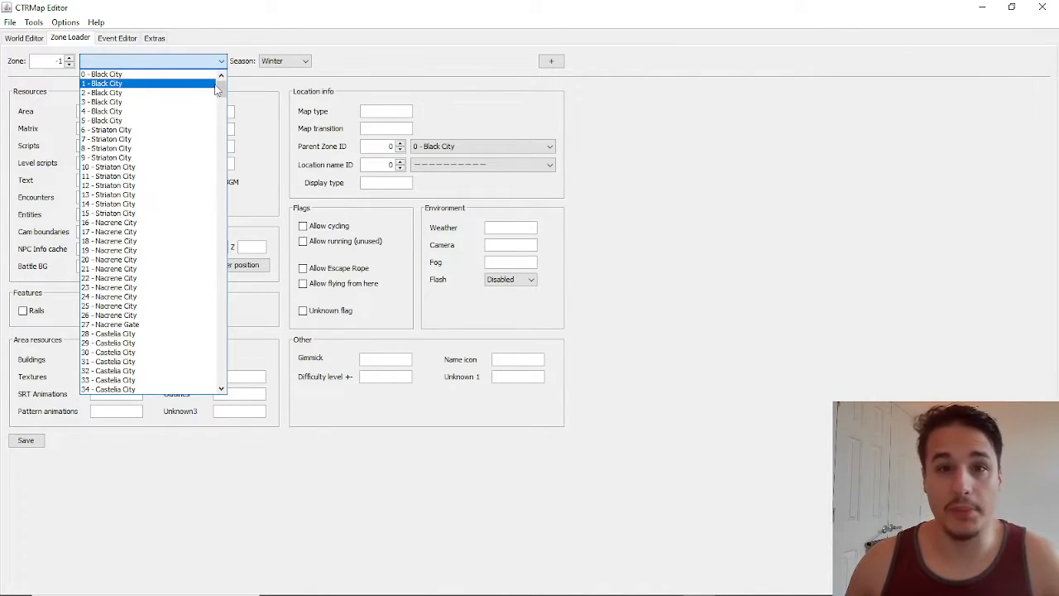
pyautogui.moveTo(225, 86); pyautogui.dragTo(225, 91)
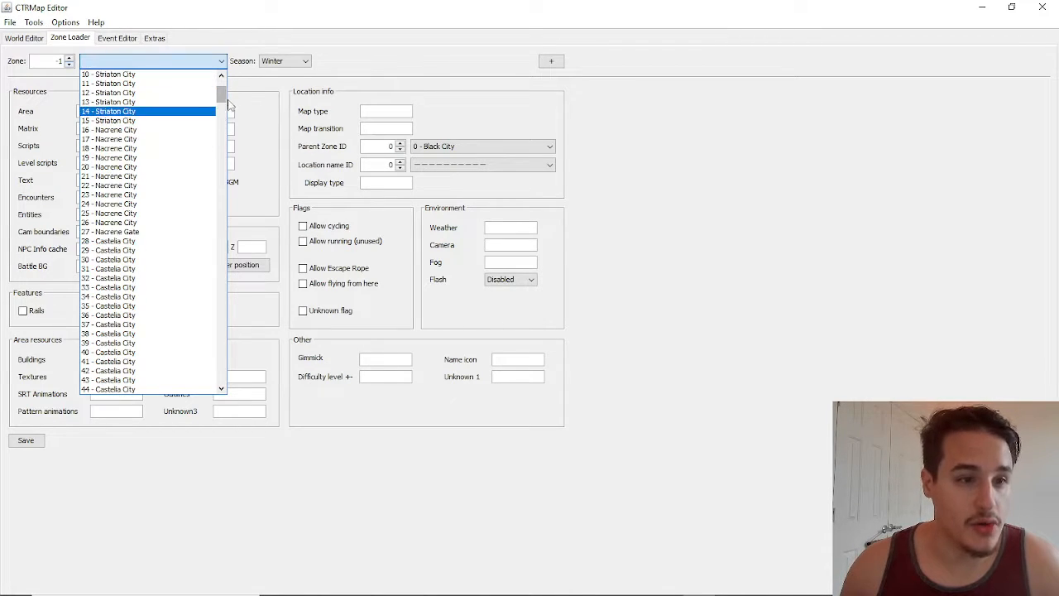
pyautogui.moveTo(222, 96); pyautogui.dragTo(226, 125)
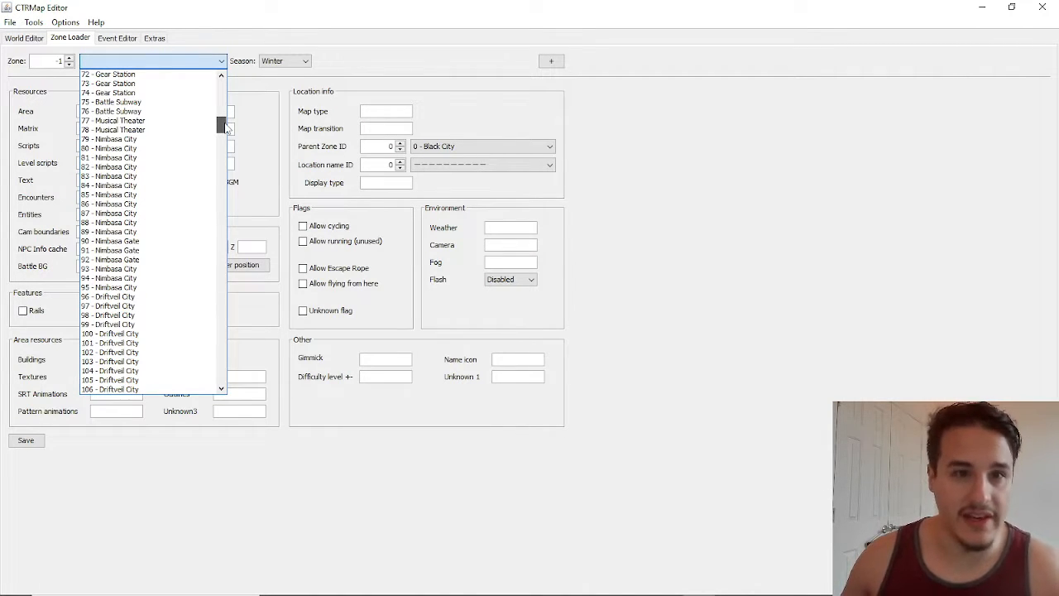
pyautogui.moveTo(226, 126); pyautogui.dragTo(229, 122)
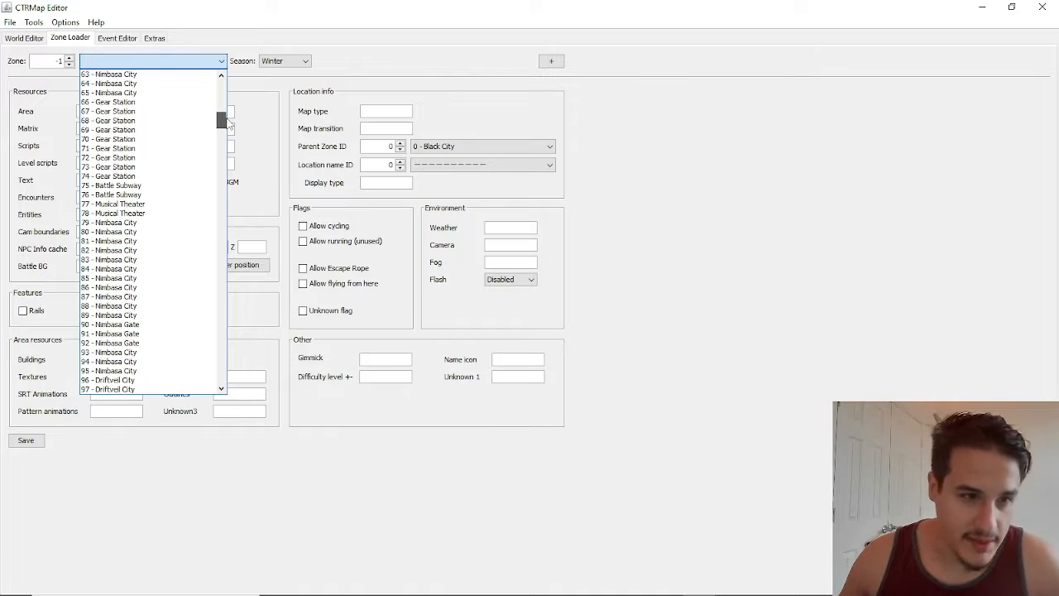
pyautogui.click(38, 132)
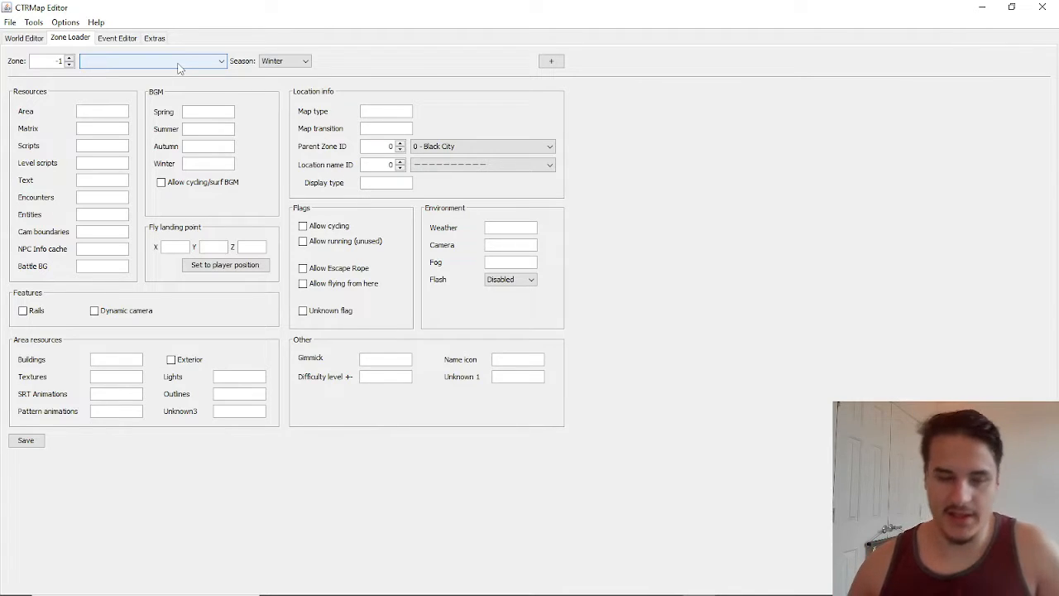
pyautogui.click(179, 65)
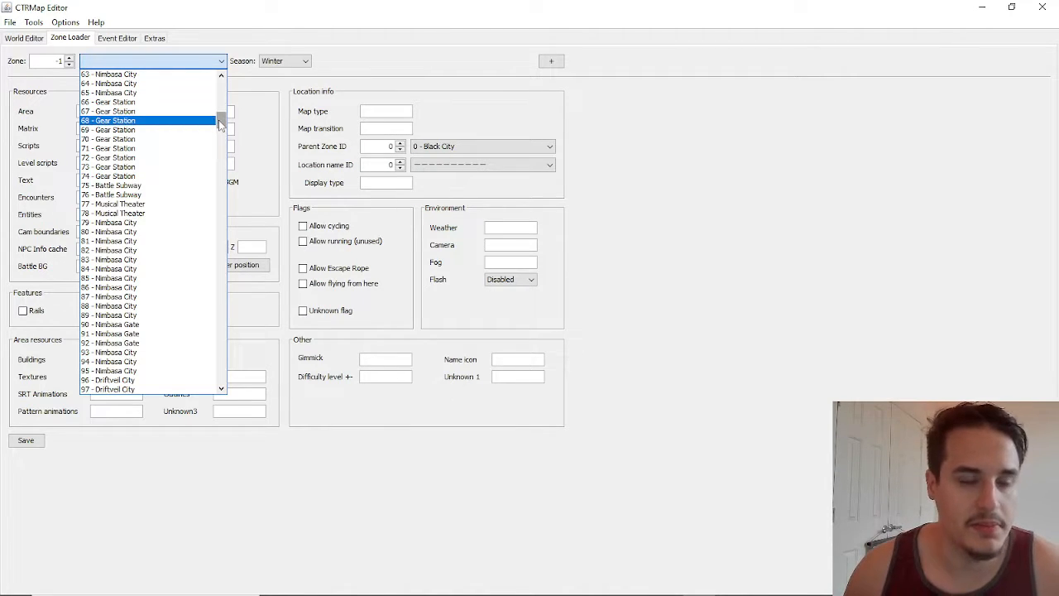
pyautogui.moveTo(220, 123); pyautogui.dragTo(221, 296)
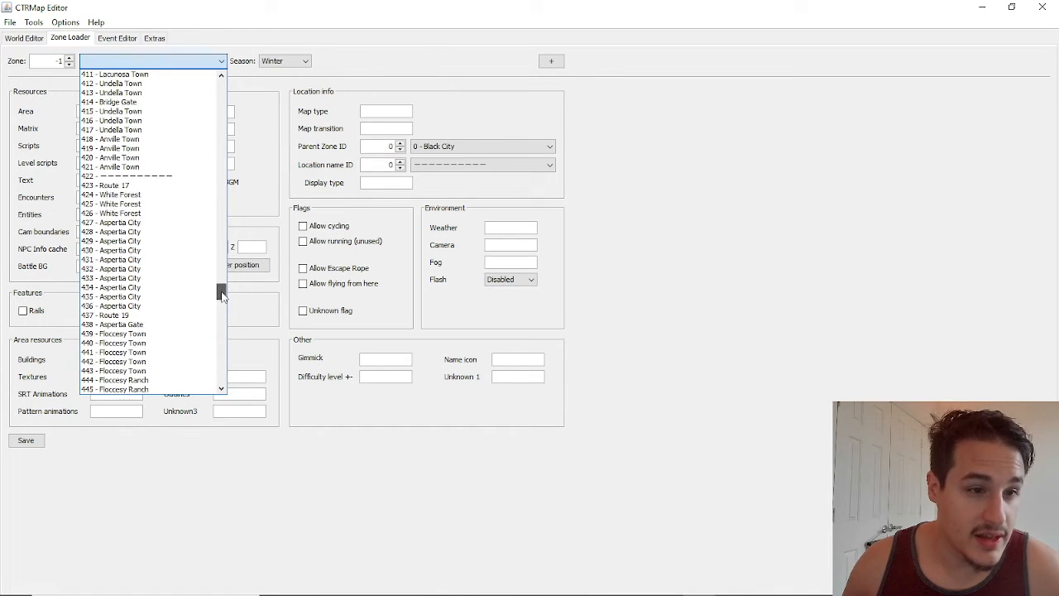
pyautogui.click(141, 224)
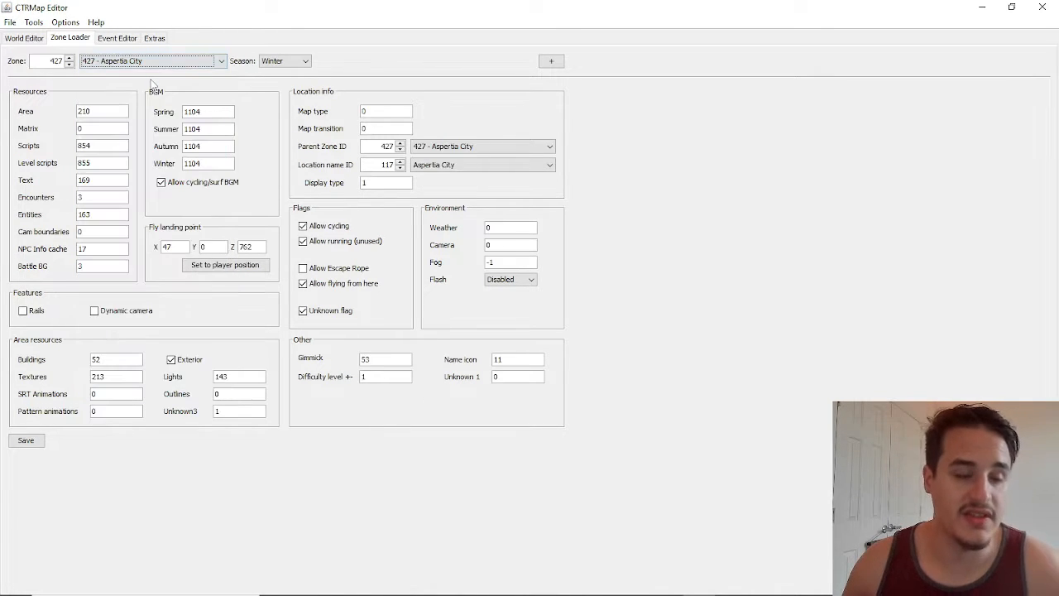
# - Examine the layout of the Aspertia City map in the World Editor
pyautogui.click(23, 38)
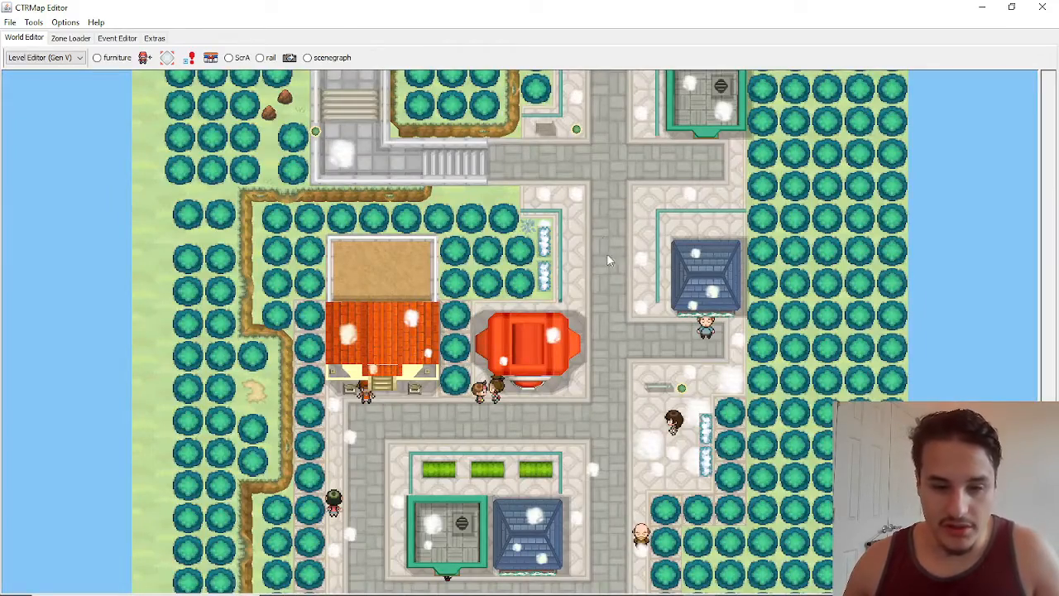
pyautogui.moveTo(623, 279); pyautogui.dragTo(527, 82)
pyautogui.scroll(-3, 513, 306)
pyautogui.moveTo(513, 307); pyautogui.dragTo(621, 393)
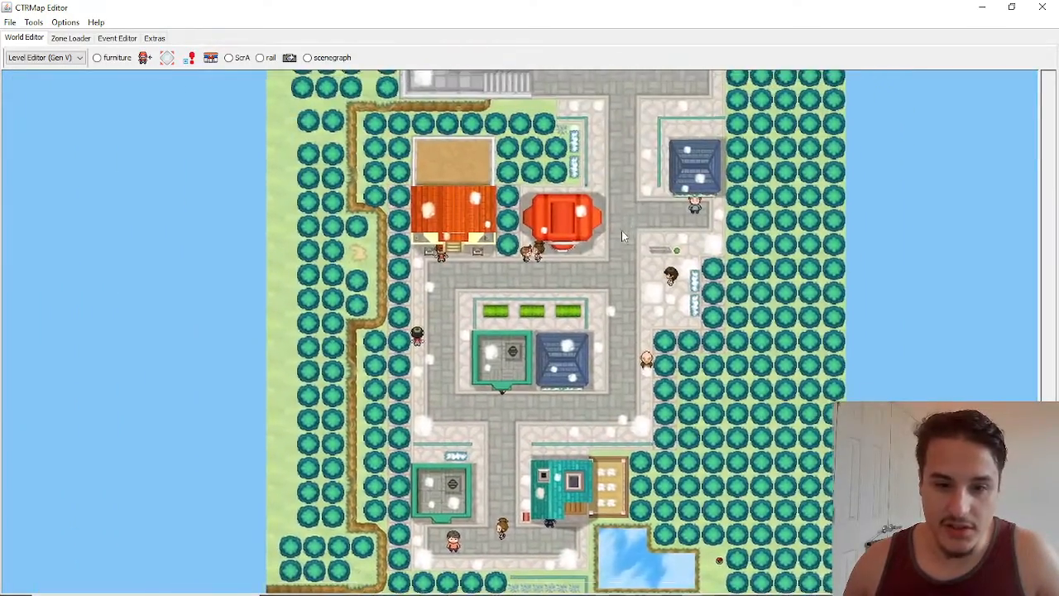
pyautogui.moveTo(621, 229); pyautogui.dragTo(622, 378)
pyautogui.moveTo(621, 144); pyautogui.dragTo(570, 95)
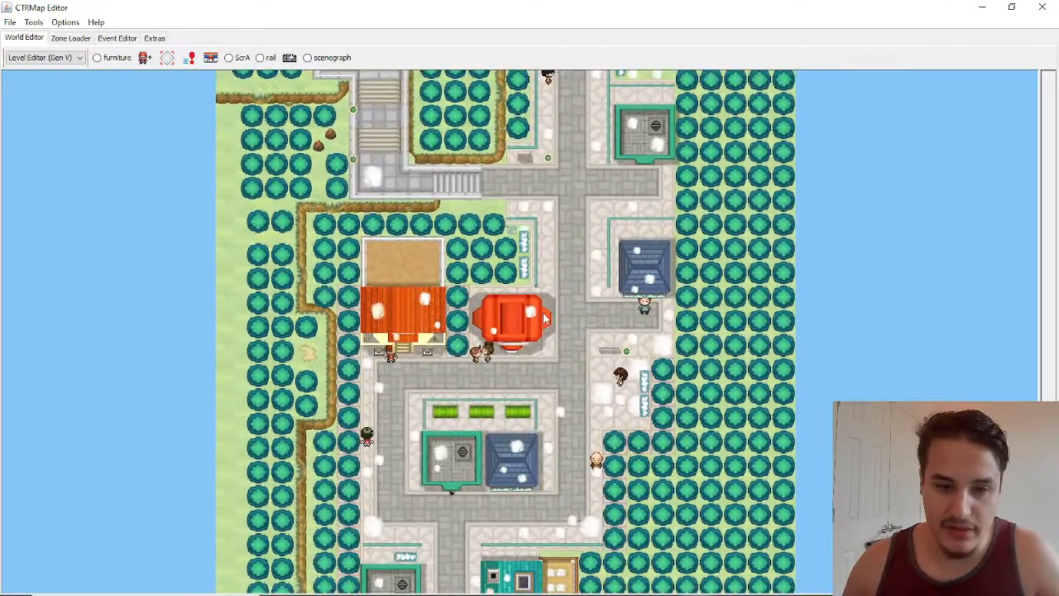
pyautogui.moveTo(520, 347); pyautogui.dragTo(502, 250)
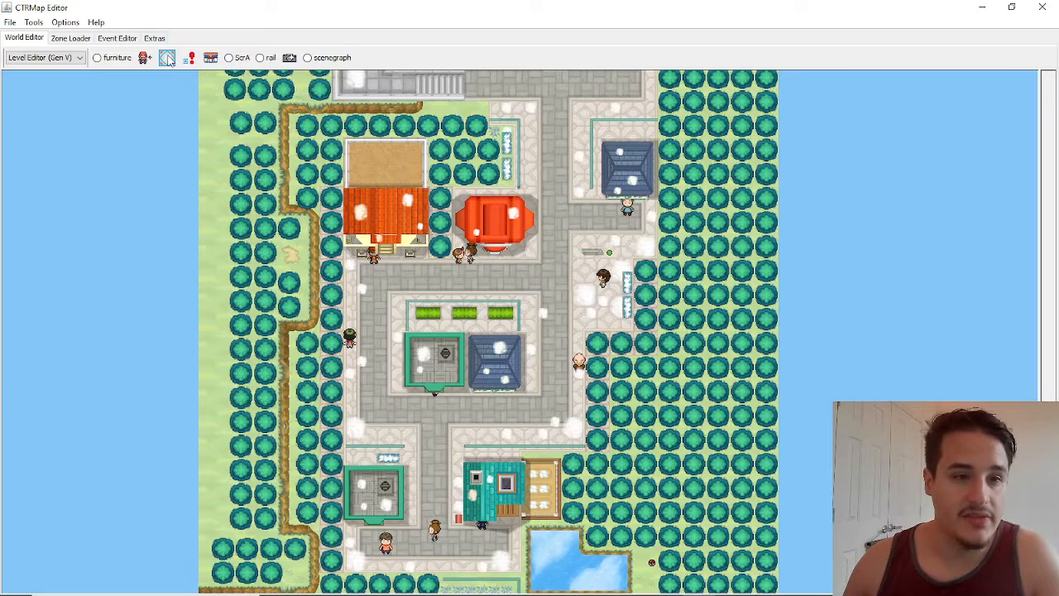
# - Show the map's warps and select the one at the large red-roofed building's entrance to check its target zone
pyautogui.click(166, 57)
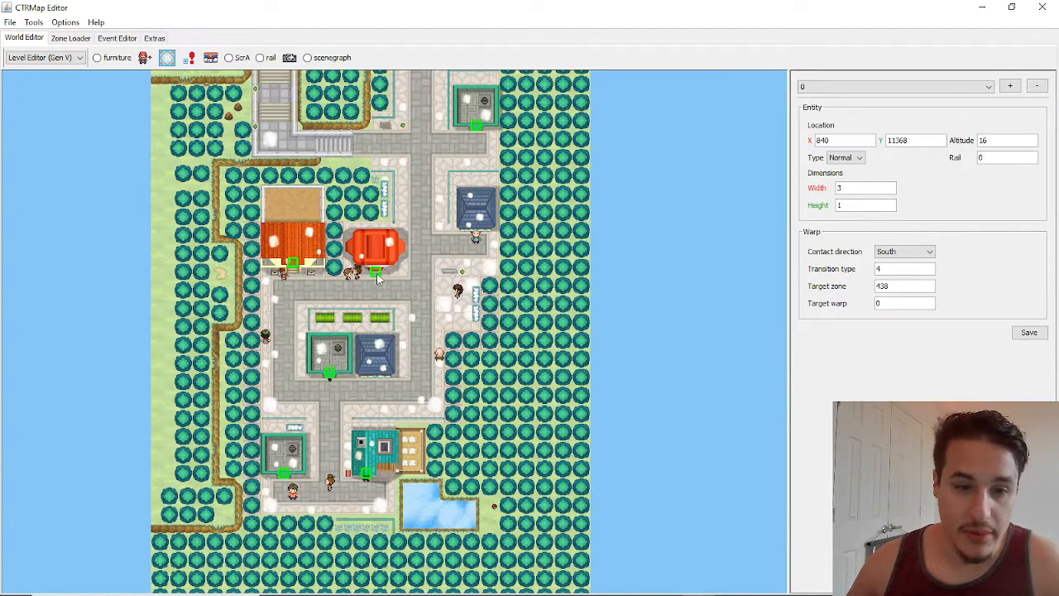
pyautogui.scroll(2, 379, 278)
pyautogui.scroll(3, 418, 264)
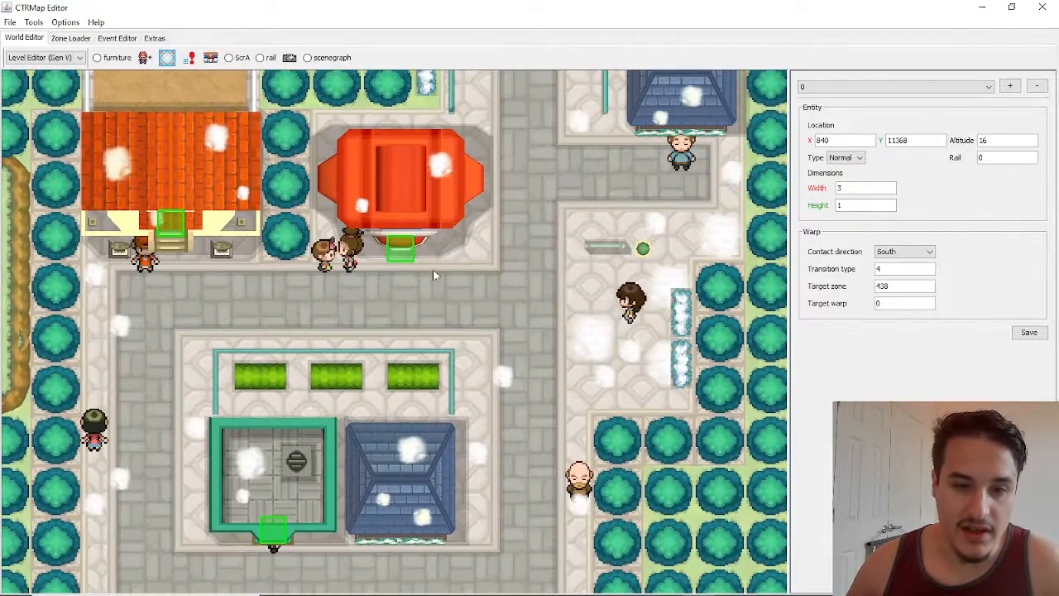
pyautogui.click(400, 256)
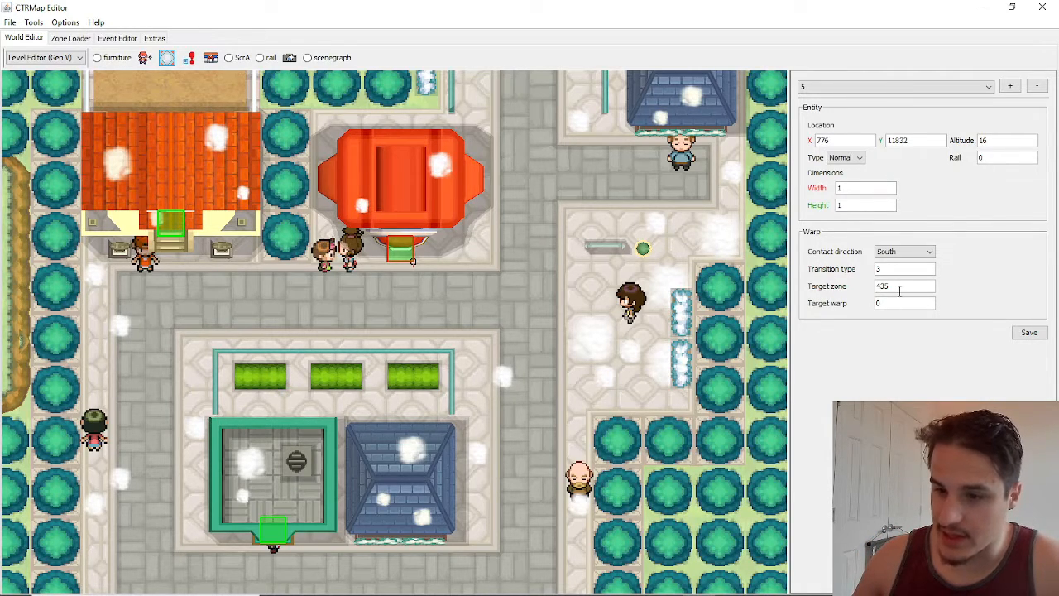
pyautogui.doubleClick(899, 289)
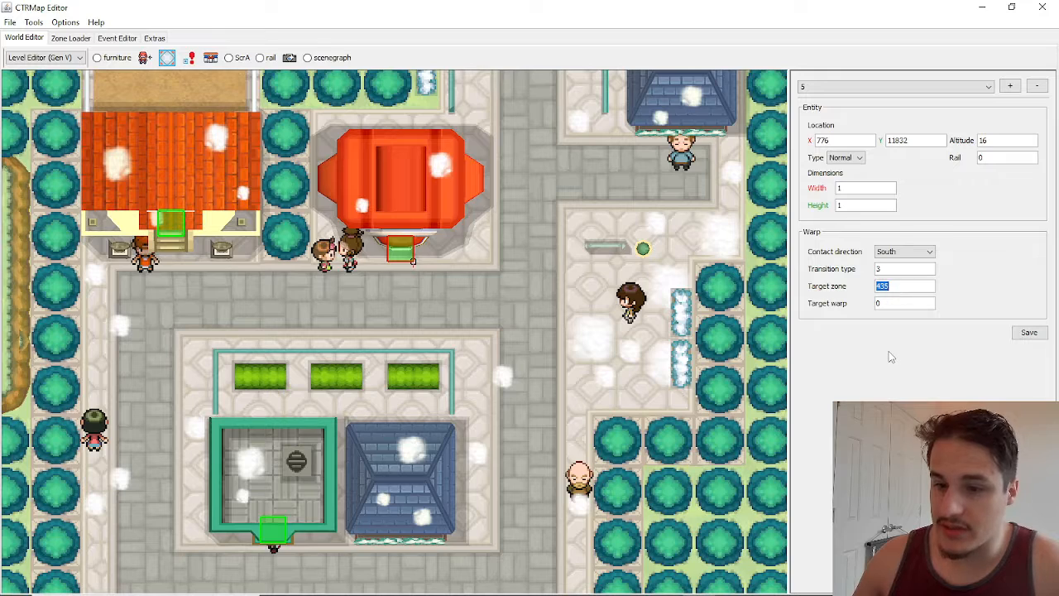
# - Load the warp's target zone, 435 - Aspertia City, in the Zone Loader
pyautogui.click(70, 38)
pyautogui.click(116, 60)
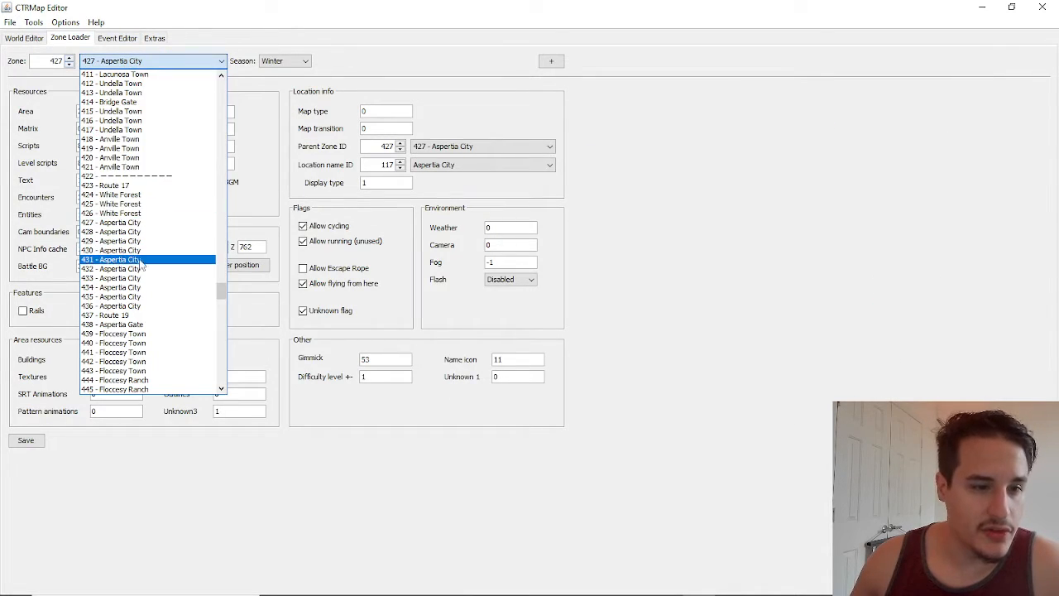
pyautogui.click(152, 305)
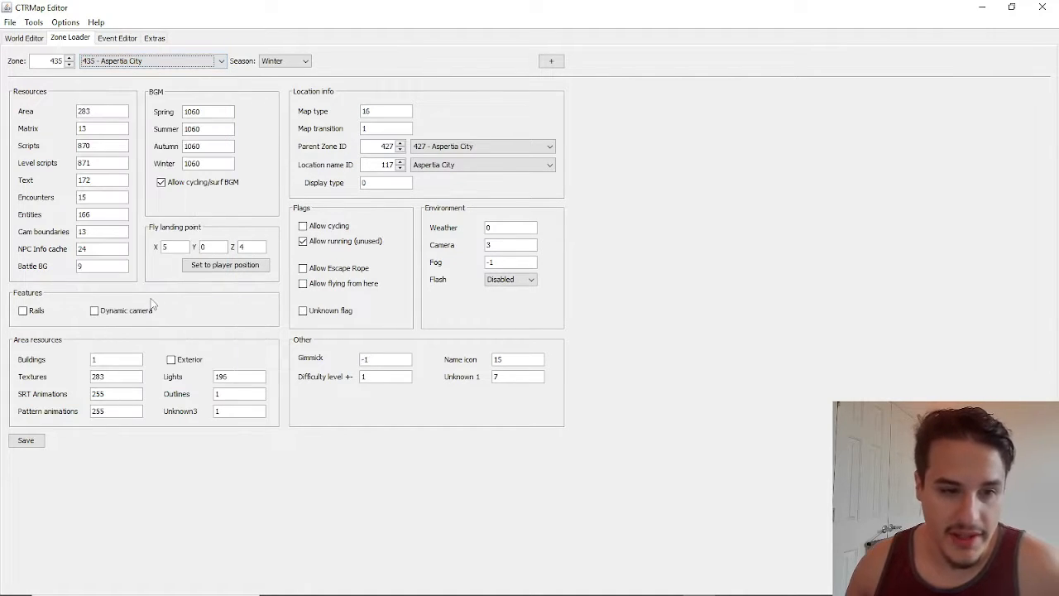
# - Examine the interior map of zone 435 in the World Editor and check the zone's Matrix value in the Zone Loader
pyautogui.click(24, 38)
pyautogui.moveTo(289, 193); pyautogui.dragTo(476, 344)
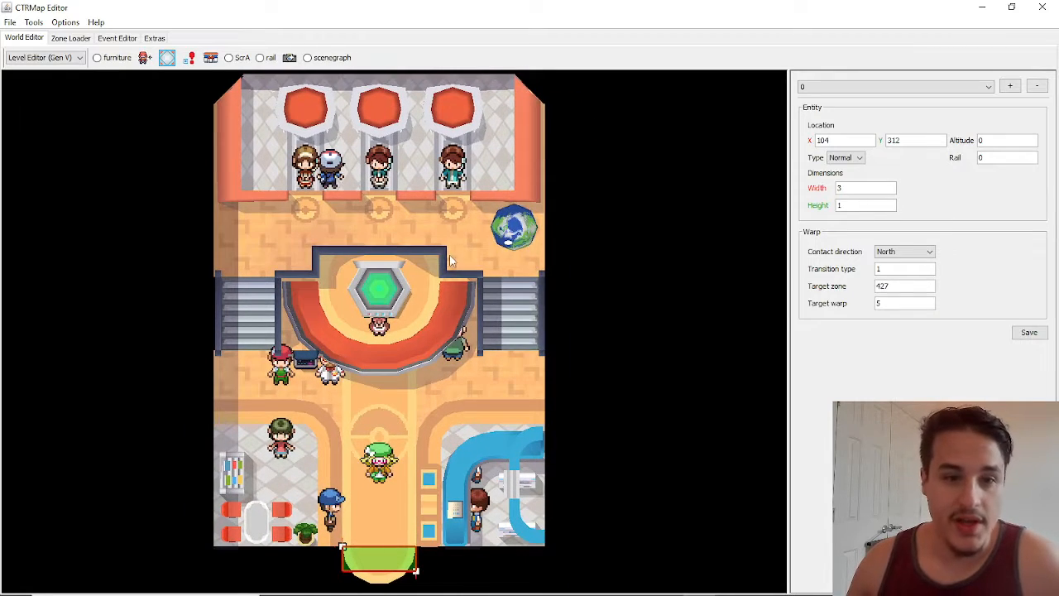
pyautogui.moveTo(451, 259); pyautogui.dragTo(476, 330)
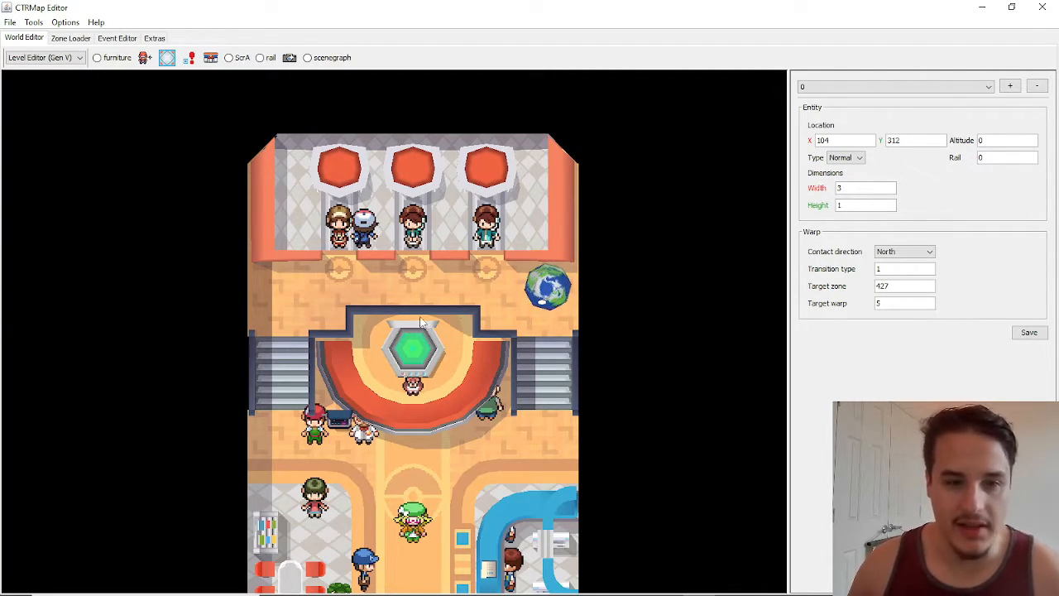
pyautogui.click(70, 40)
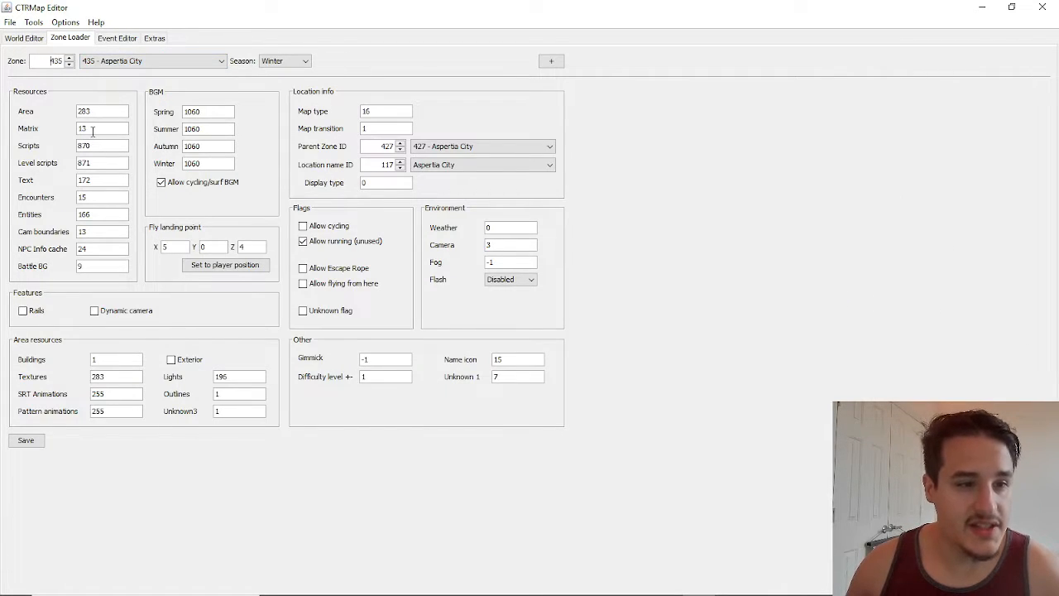
pyautogui.moveTo(75, 128); pyautogui.dragTo(88, 128)
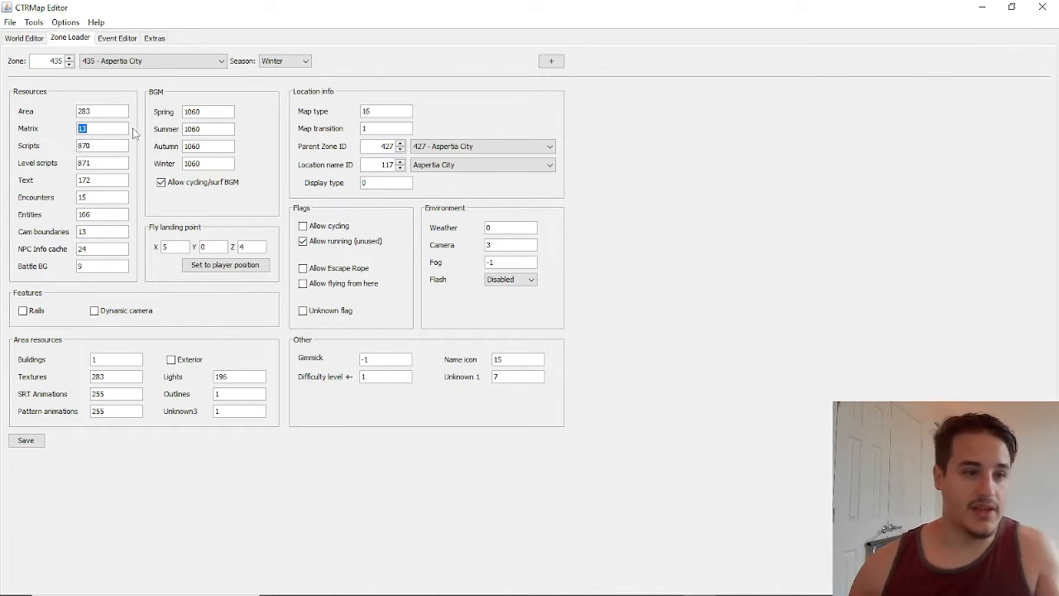
pyautogui.click(27, 39)
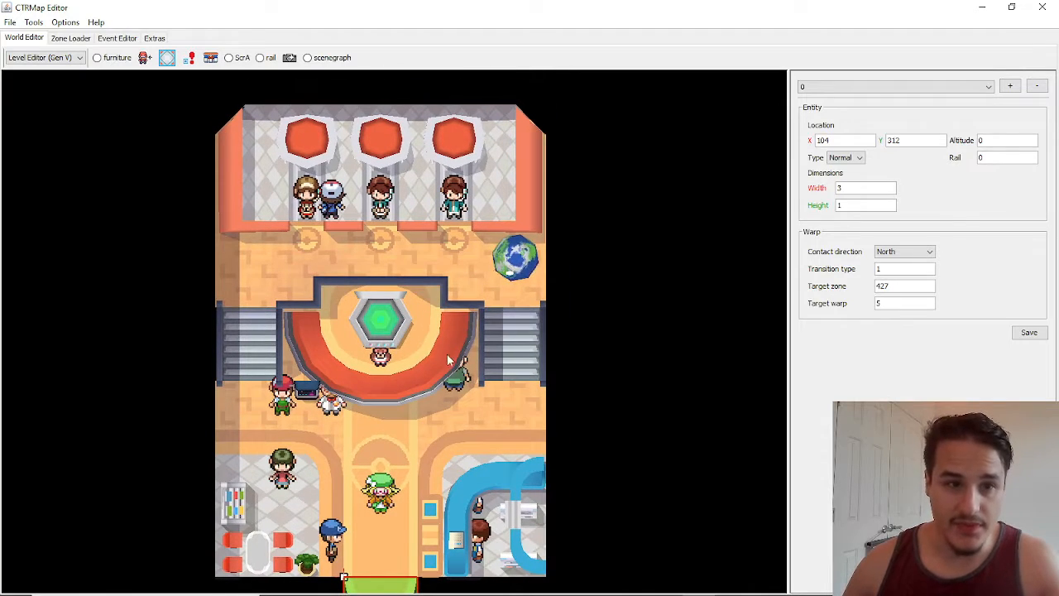
pyautogui.scroll(-1, 450, 380)
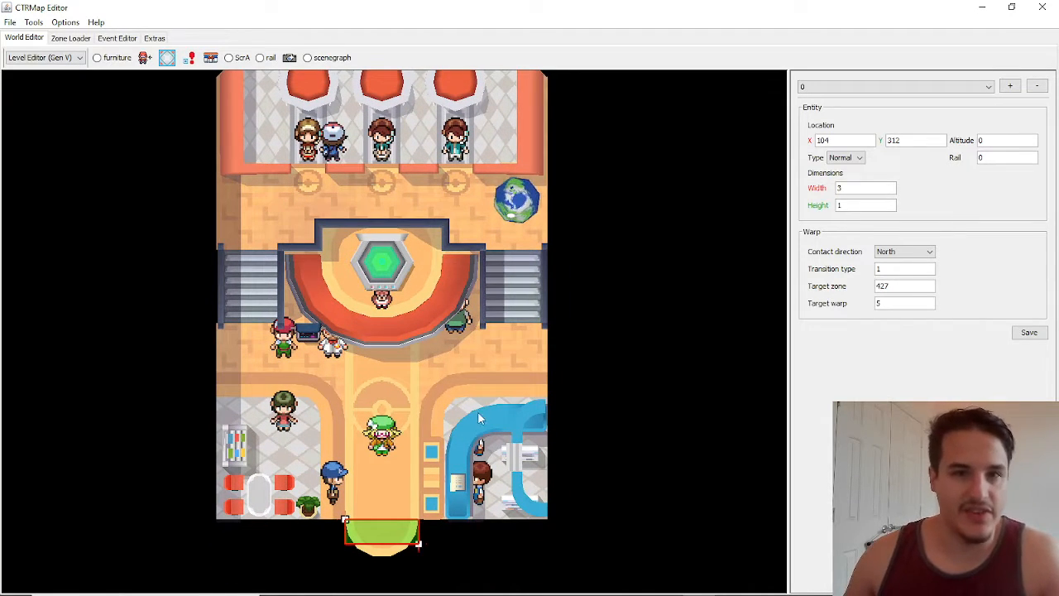
pyautogui.moveTo(430, 285); pyautogui.dragTo(447, 321)
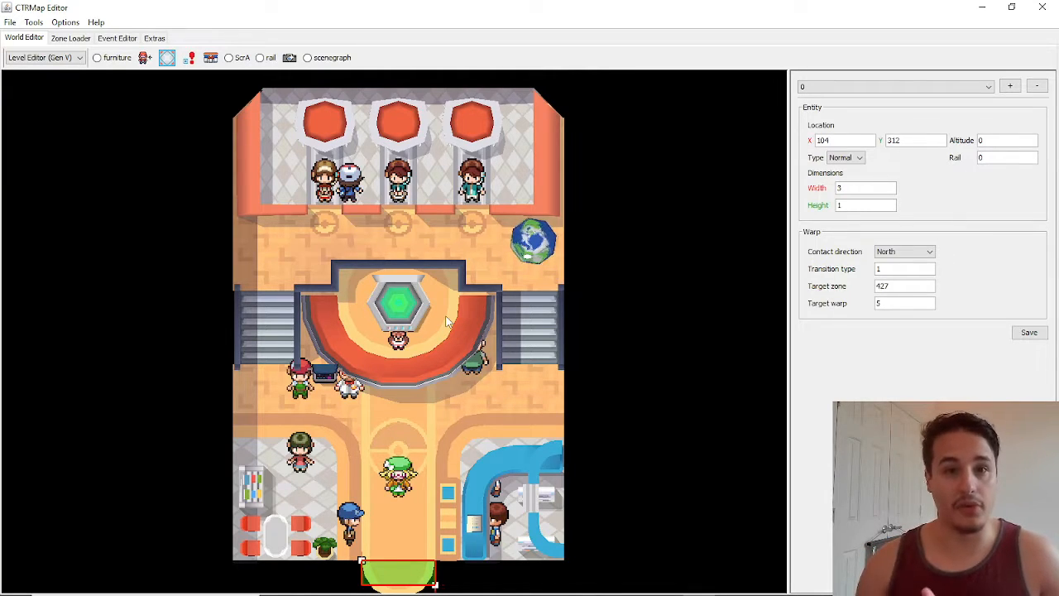
# - Load zone 434 - Aspertia City in the Zone Loader, check its Encounters value, and view its map in the World Editor
pyautogui.click(70, 38)
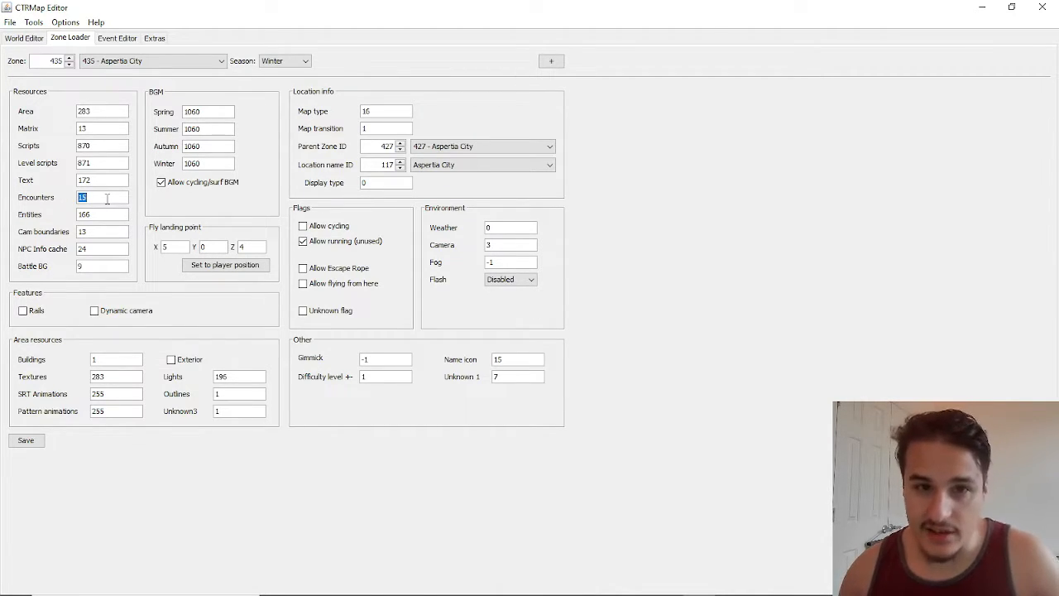
pyautogui.click(131, 64)
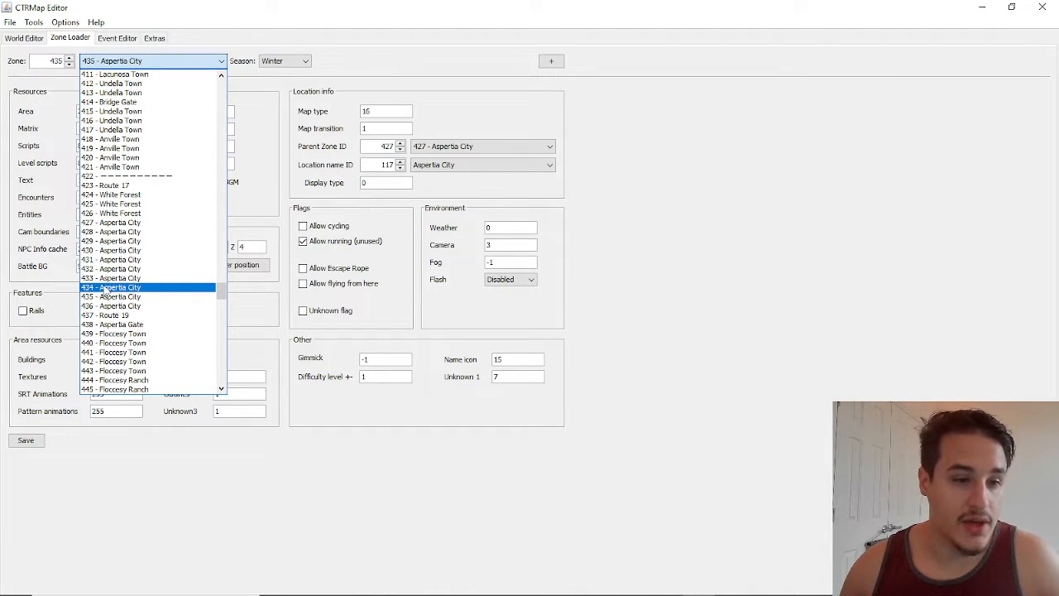
pyautogui.click(105, 287)
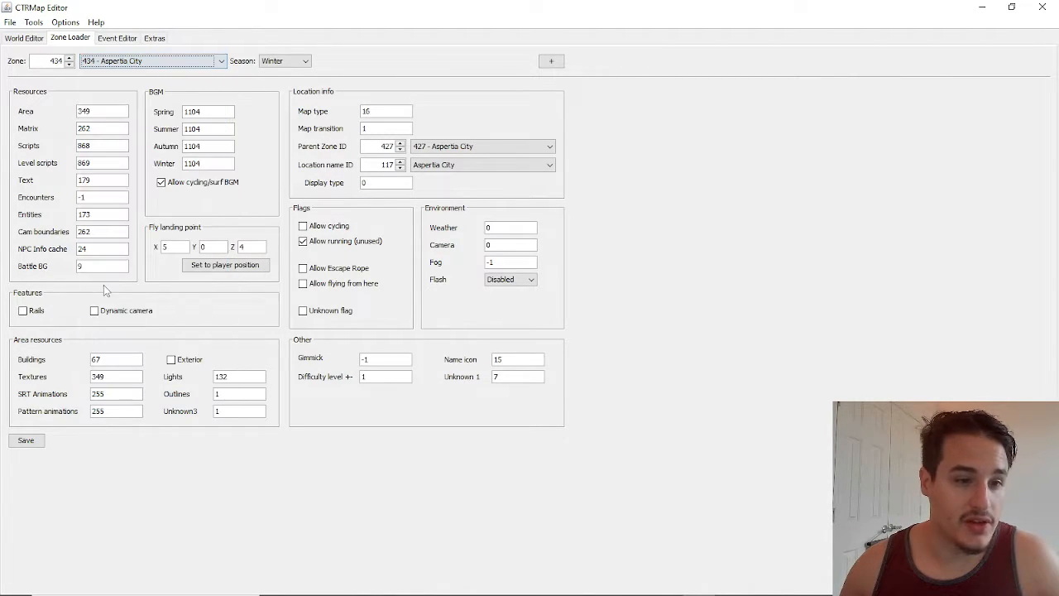
pyautogui.click(95, 197)
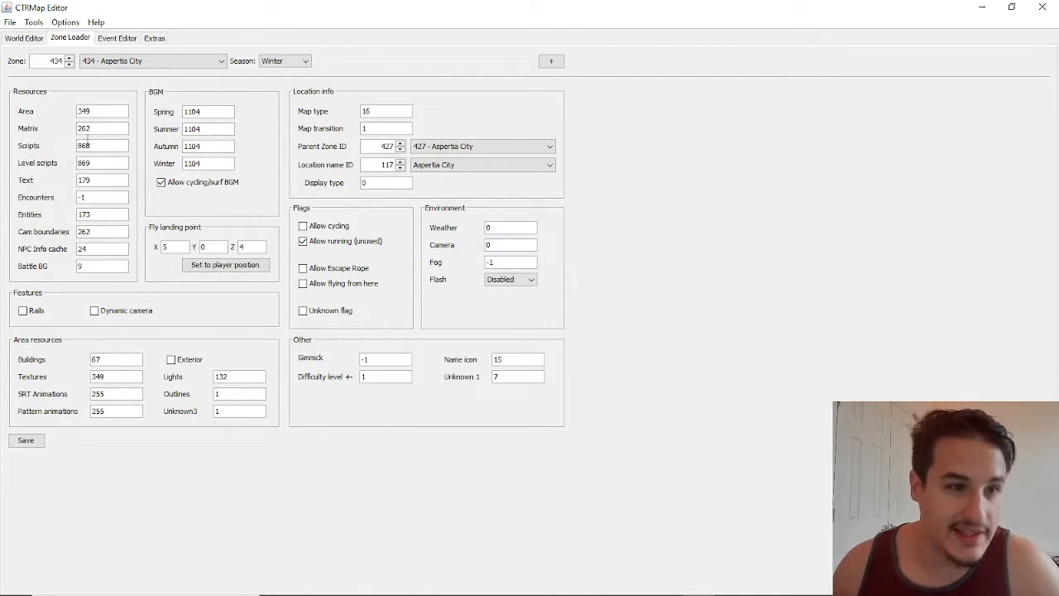
pyautogui.click(24, 38)
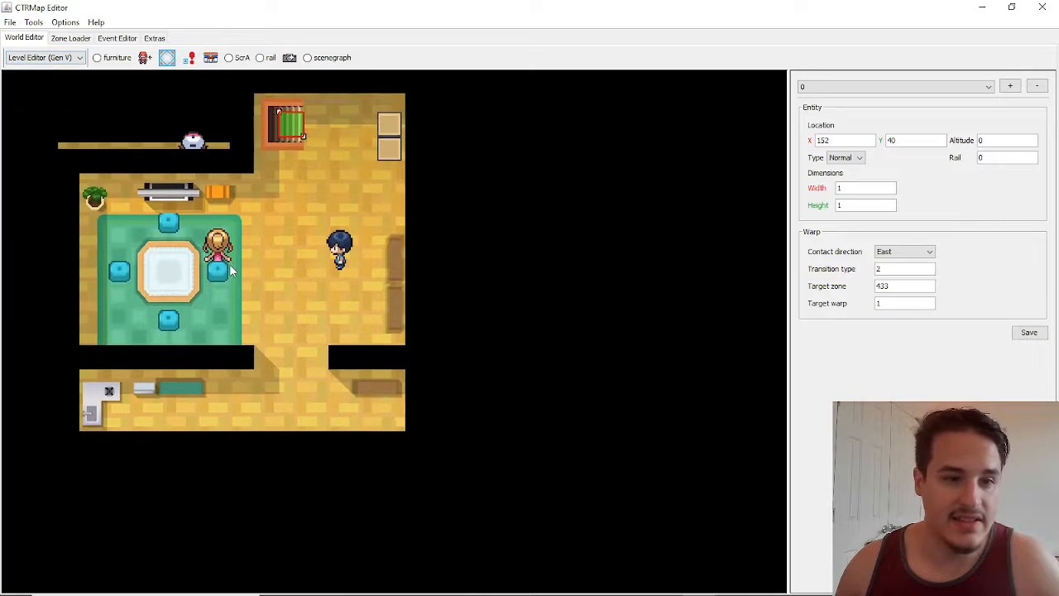
# - Return to zone 435 in the Zone Loader and select its Encounters value
pyautogui.click(71, 38)
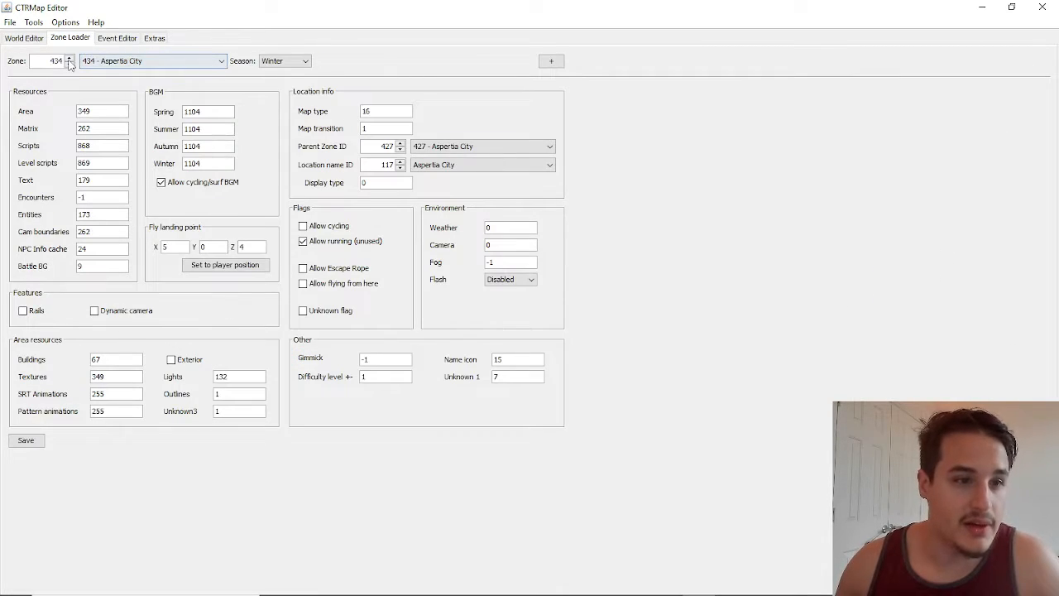
pyautogui.click(69, 57)
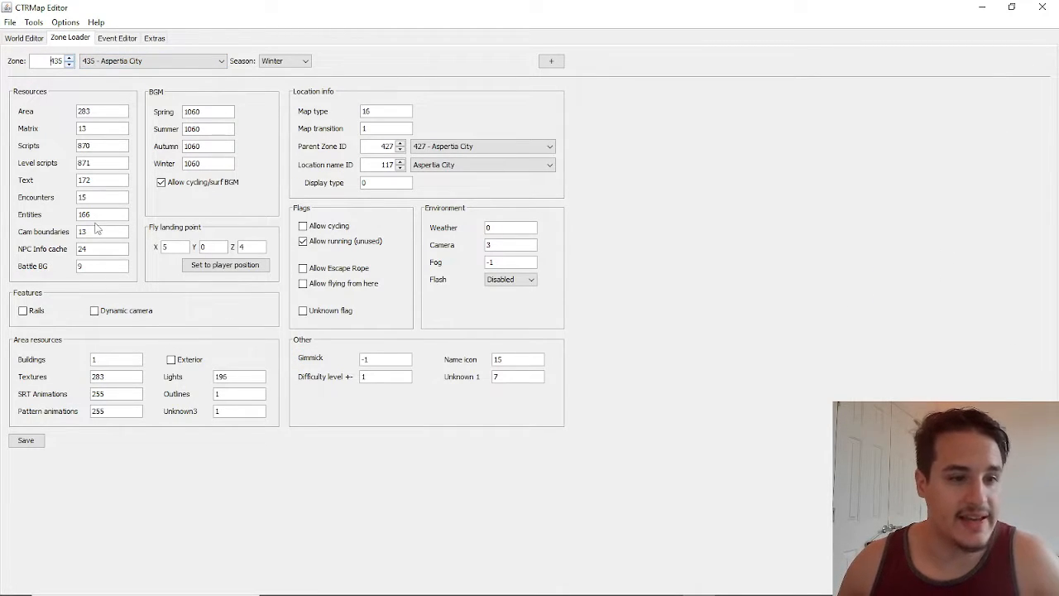
pyautogui.doubleClick(100, 198)
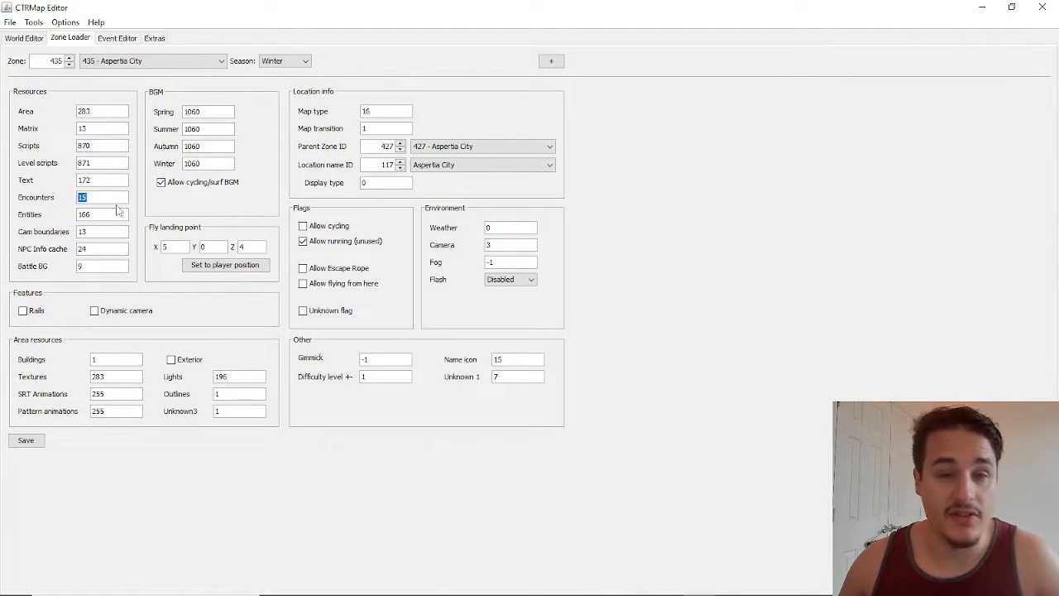
# - Switch to BWWE and load the encounter data for map ID 015
pyautogui.hotkey('alt', 'Tab')
pyautogui.hotkey('alt', 'Tab')
pyautogui.hotkey('alt', 'Tab')
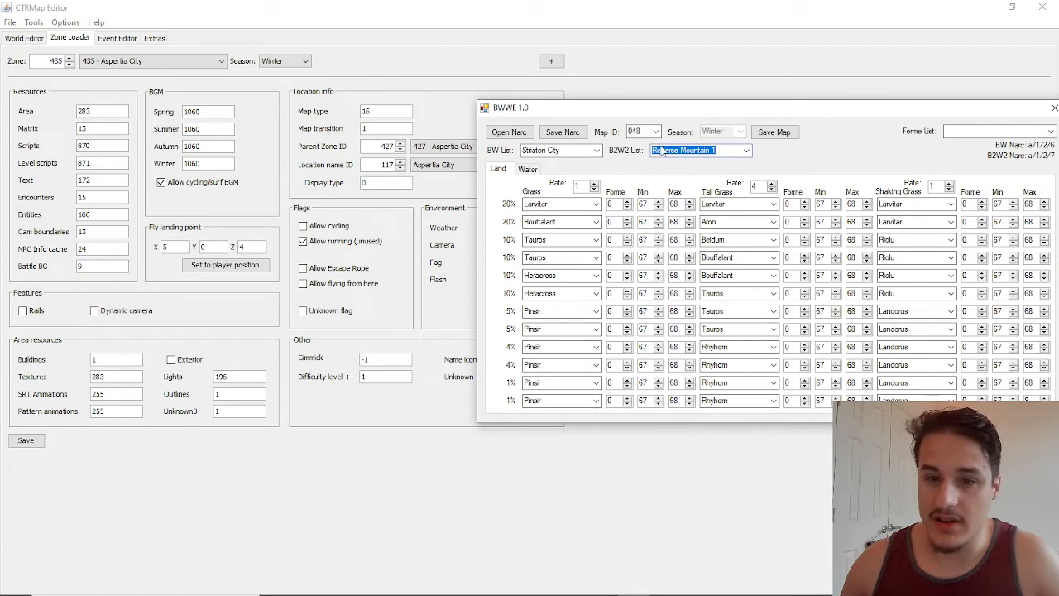
pyautogui.click(655, 131)
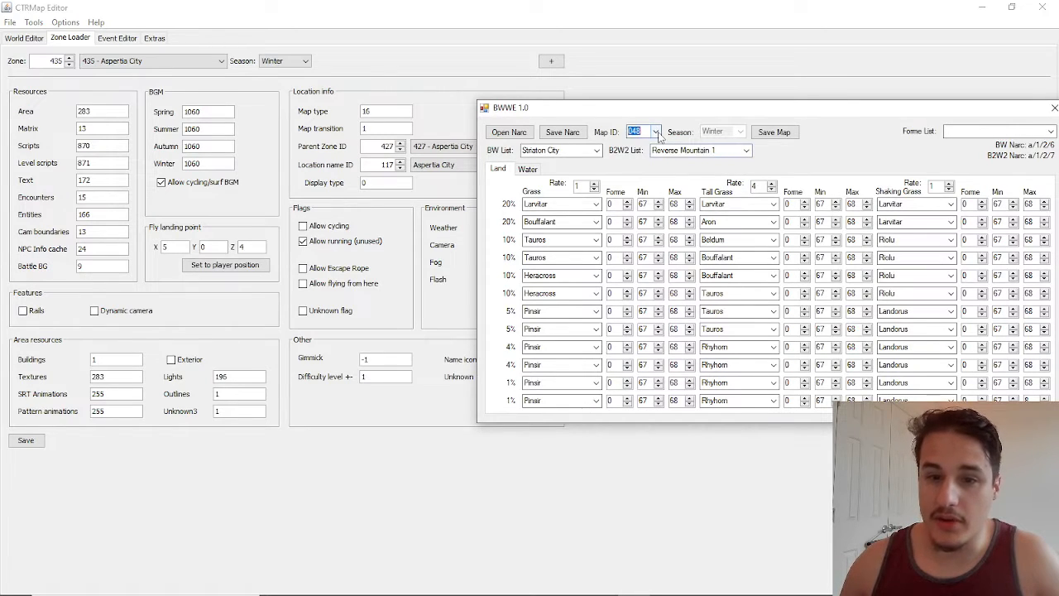
pyautogui.click(730, 157)
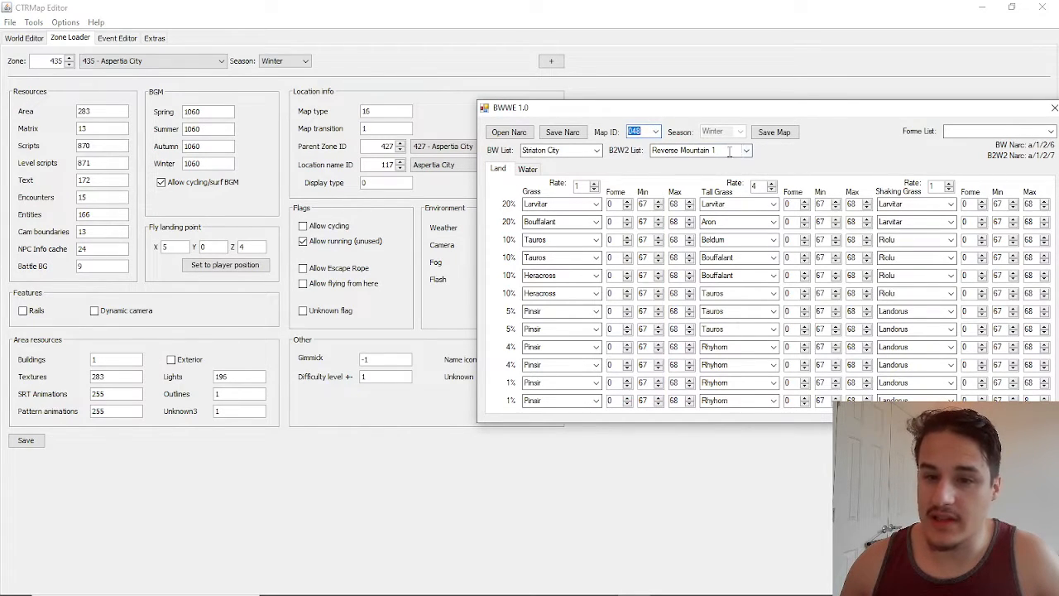
pyautogui.click(653, 131)
pyautogui.moveTo(655, 273); pyautogui.dragTo(655, 205)
pyautogui.click(647, 204)
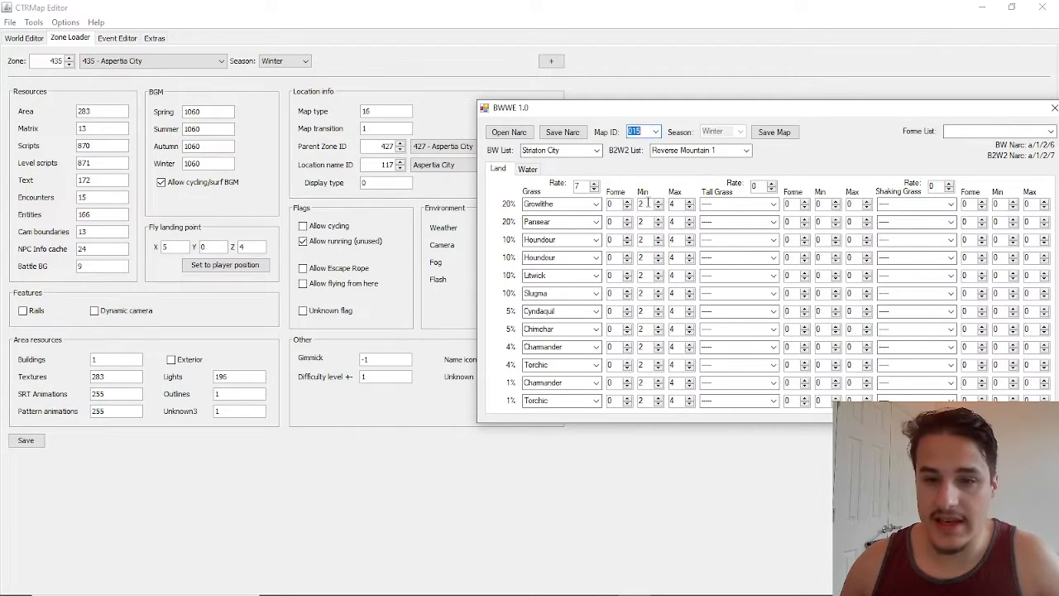
# - Load the Relic Castle 3 encounters from the B2W2 location list and check the corresponding map ID
pyautogui.click(746, 151)
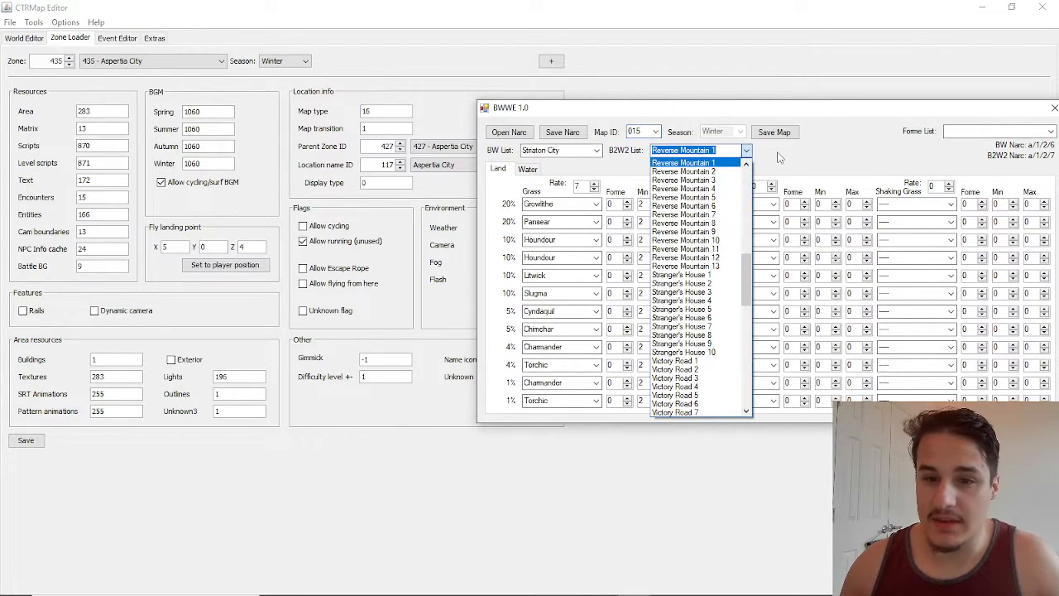
pyautogui.moveTo(747, 289); pyautogui.dragTo(767, 197)
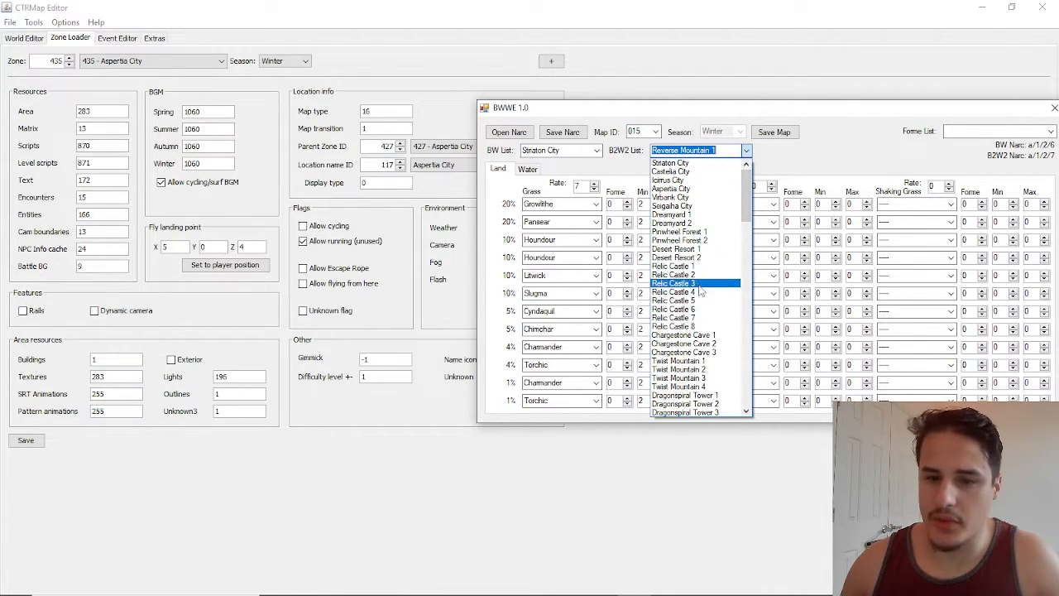
pyautogui.click(693, 284)
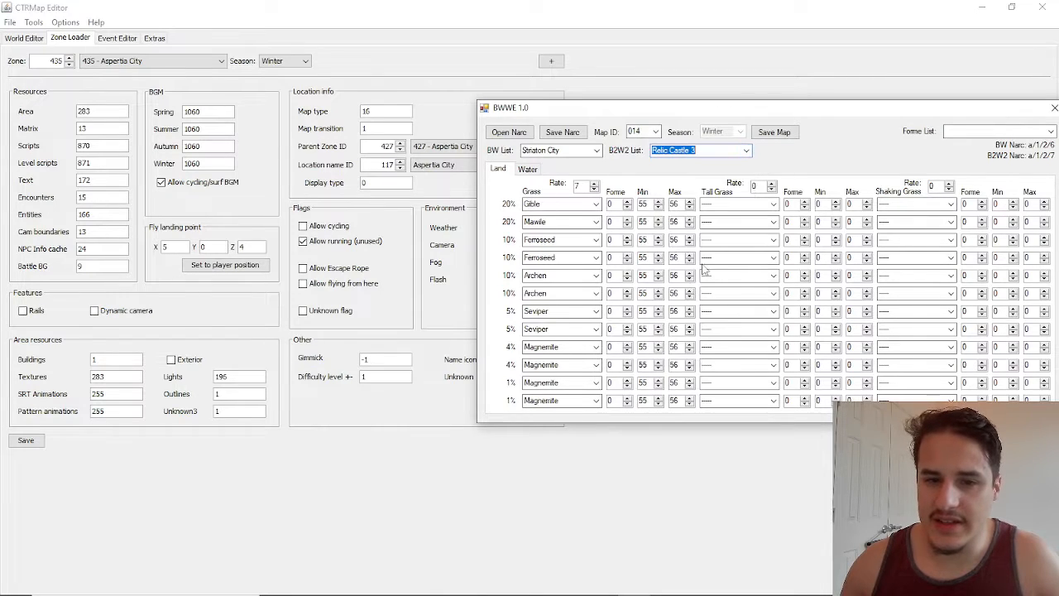
pyautogui.click(747, 150)
pyautogui.click(655, 133)
pyautogui.click(655, 132)
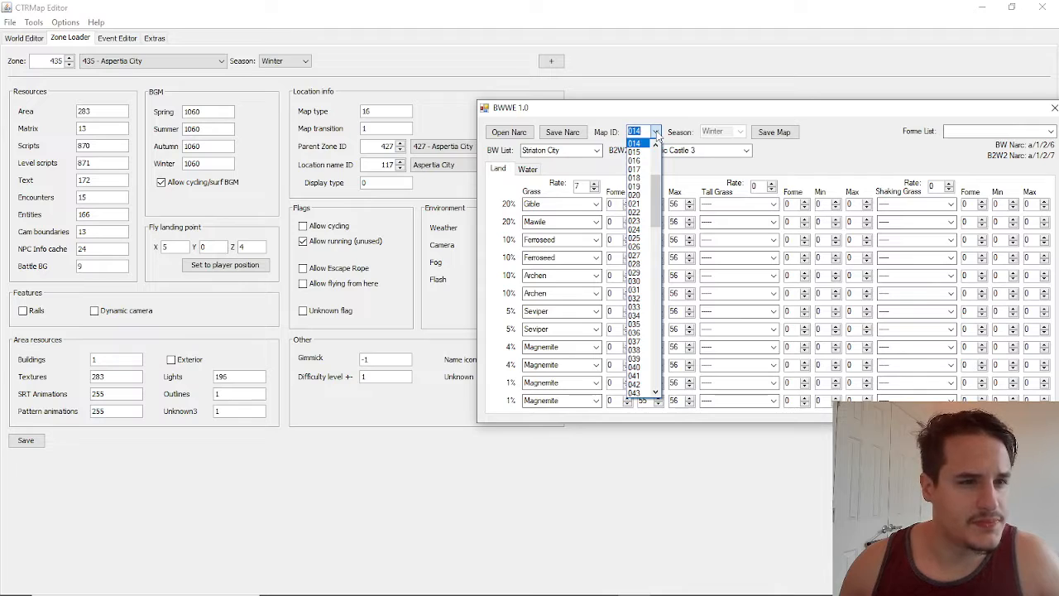
# - Load the Relic Castle 4 encounters from the B2W2 location list
pyautogui.click(741, 146)
pyautogui.click(746, 150)
pyautogui.scroll(2, 703, 215)
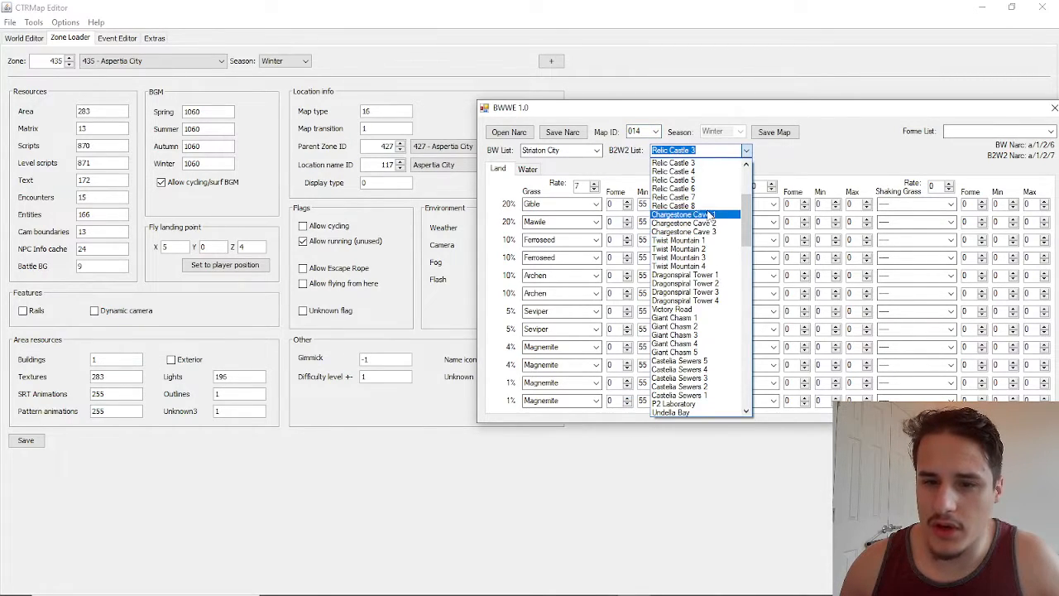
pyautogui.click(701, 171)
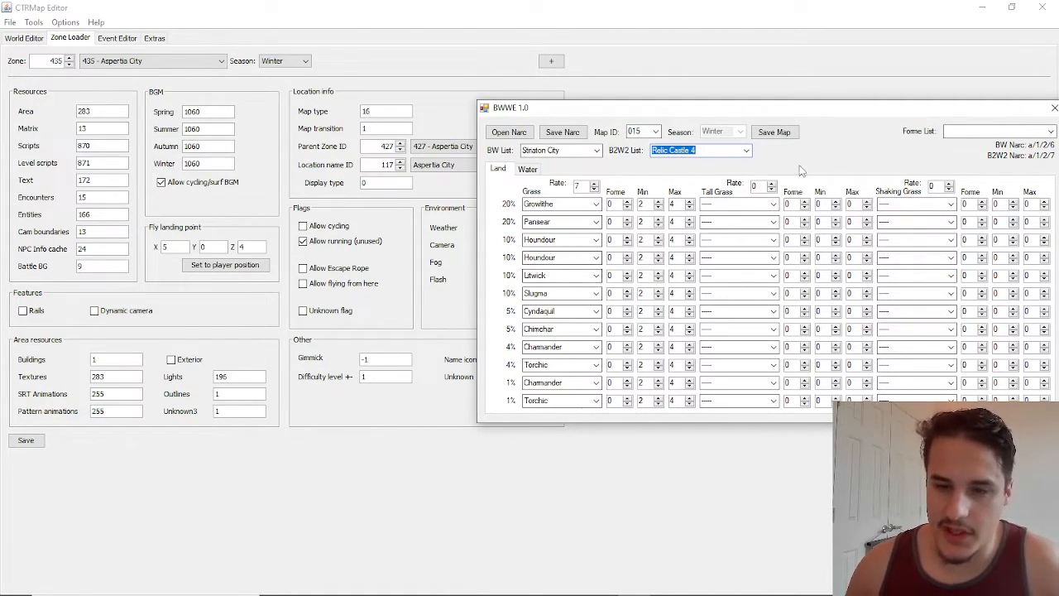
# - Load the Relic Castle 1 encounters for comparison, then switch back to zone 435's resource values in CTRMap Editor
pyautogui.click(746, 150)
pyautogui.scroll(2, 699, 248)
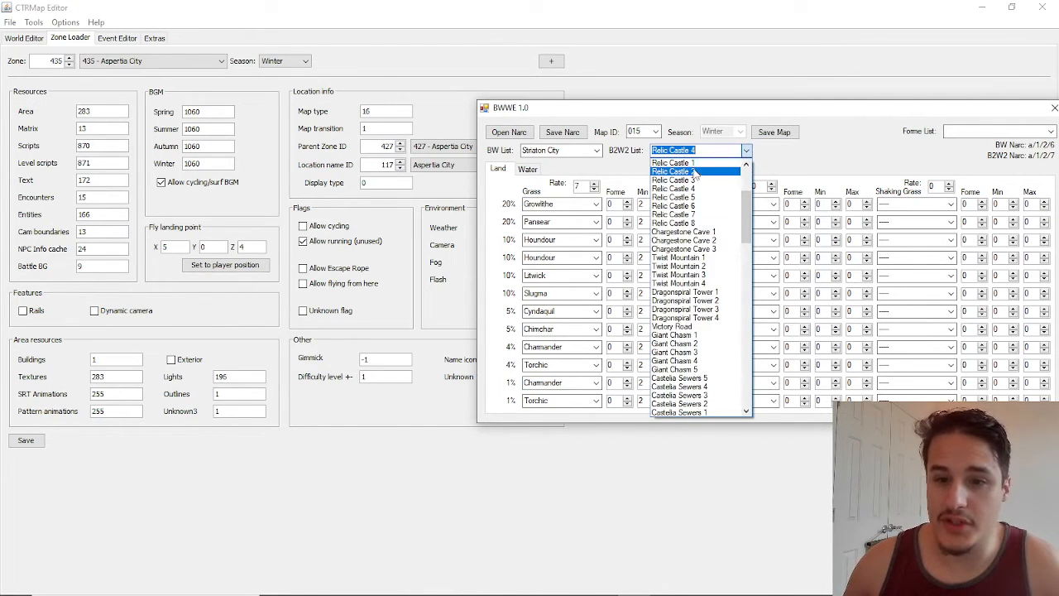
pyautogui.click(694, 163)
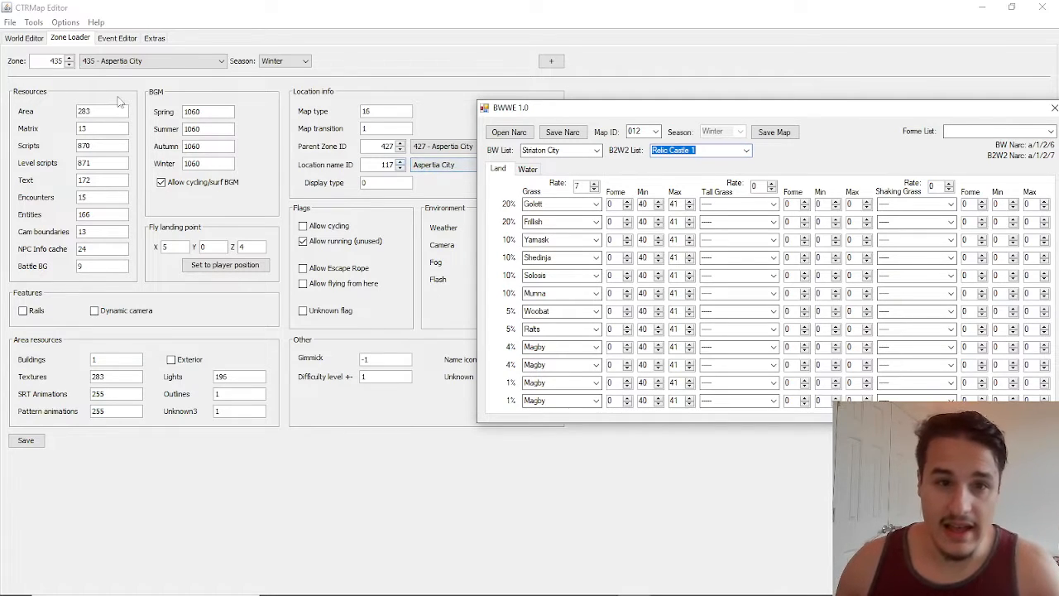
pyautogui.click(73, 180)
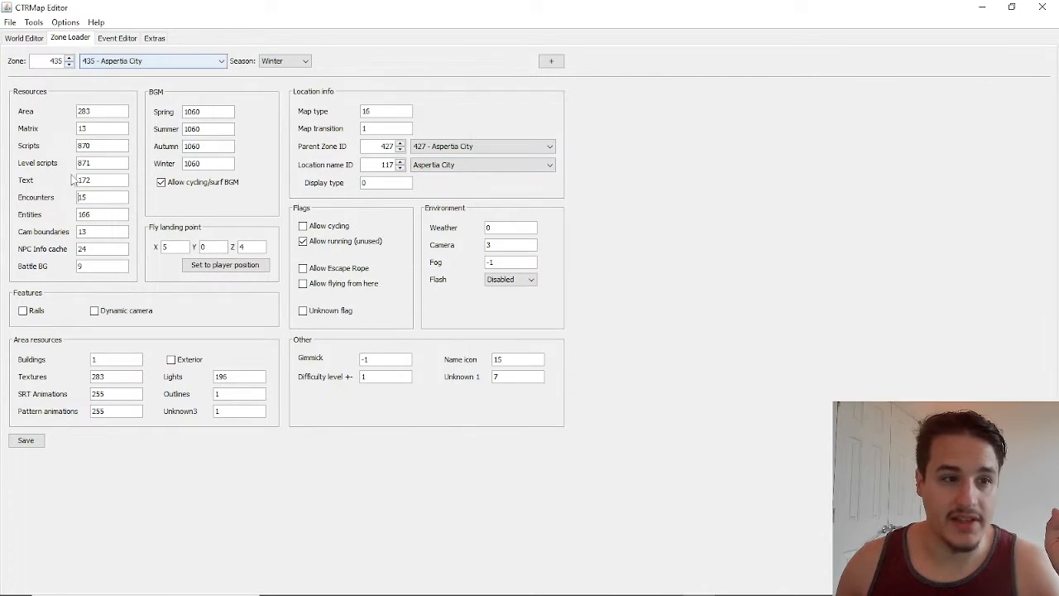
# - Switch to BWWE, load map ID 015, and pick Relic Castle 4 as the matching B2W2 location
pyautogui.hotkey('alt', 'Tab')
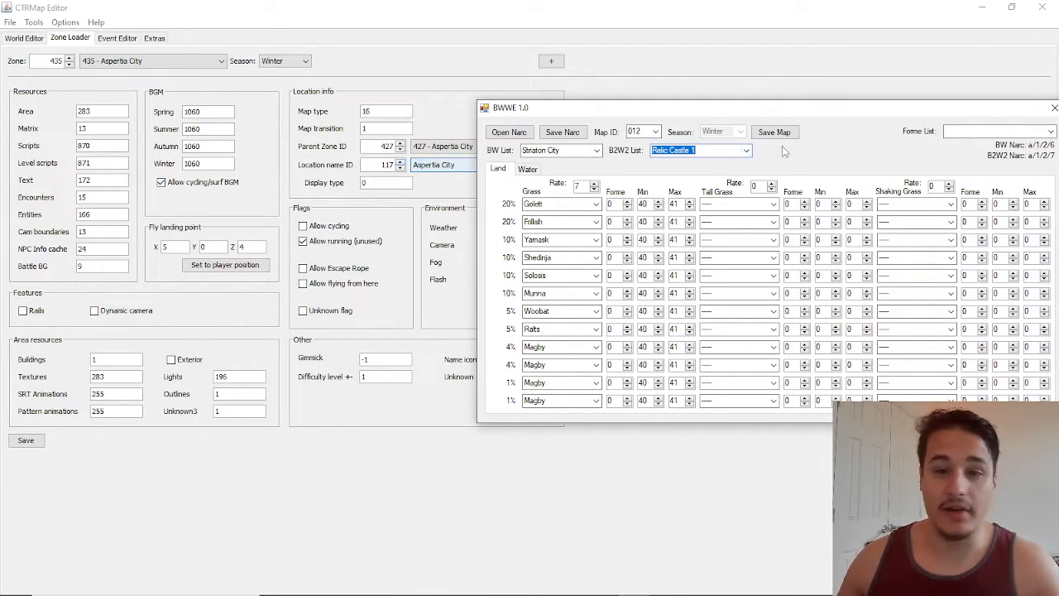
pyautogui.click(653, 132)
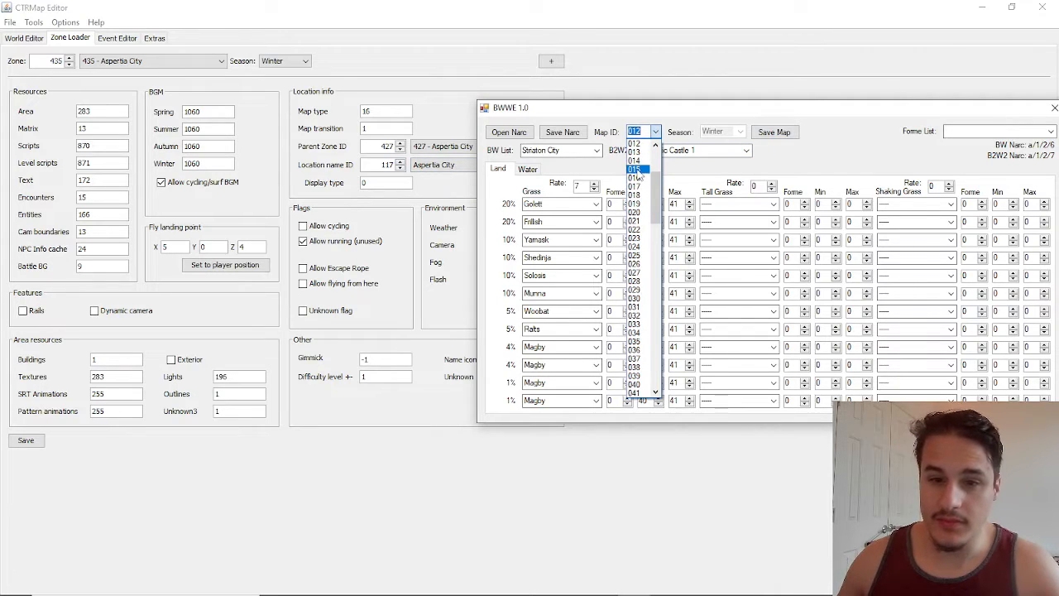
pyautogui.click(634, 169)
pyautogui.click(745, 150)
pyautogui.click(728, 189)
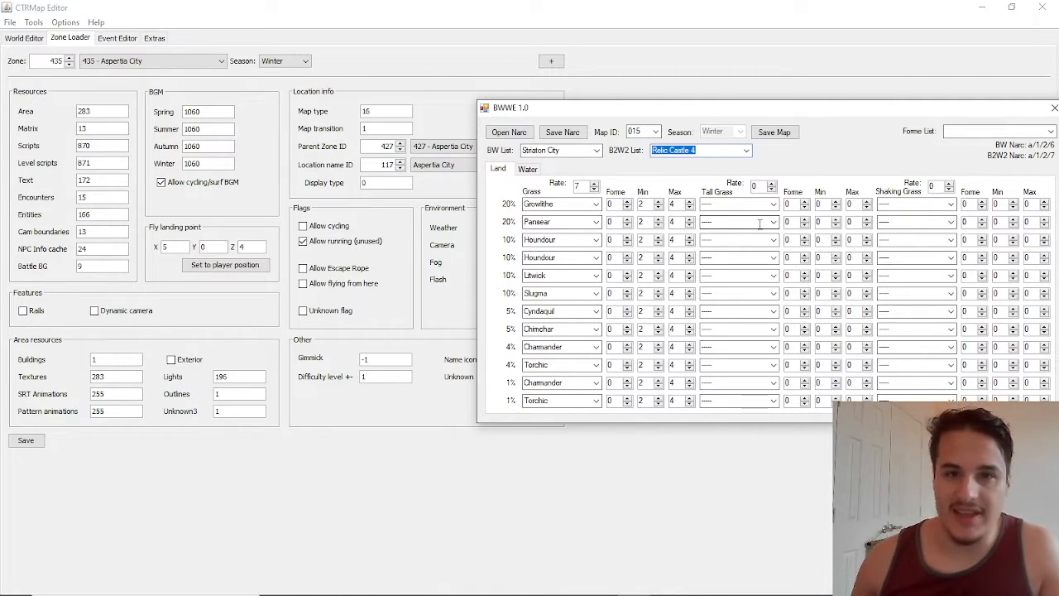
# - Compare zone 435's Encounters value in CTRMap Editor with the map ID selected in BWWE, and reposition the BWWE window slightly
pyautogui.click(746, 149)
pyautogui.click(842, 179)
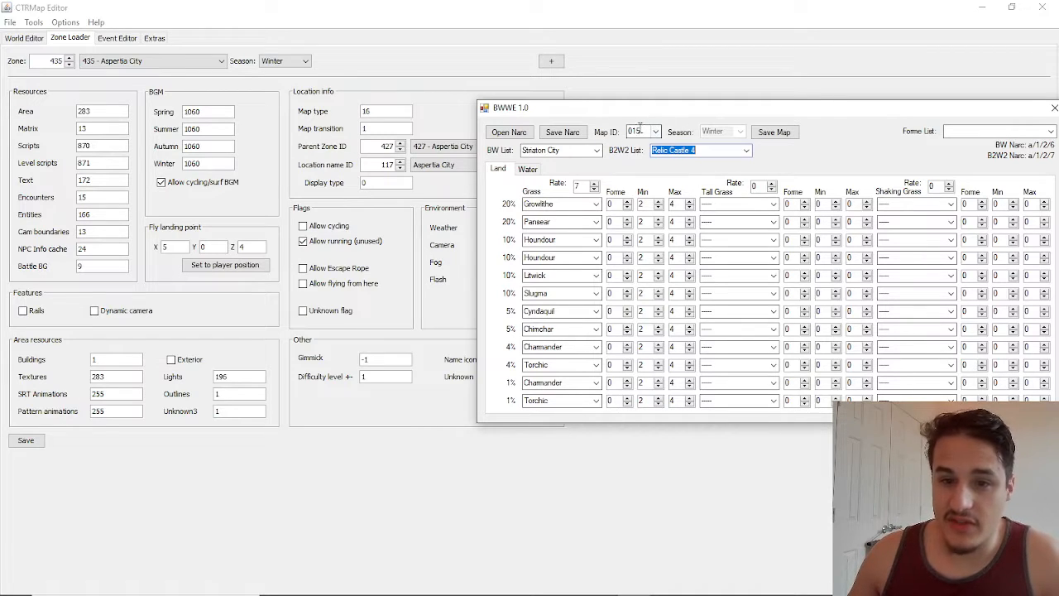
pyautogui.doubleClick(104, 196)
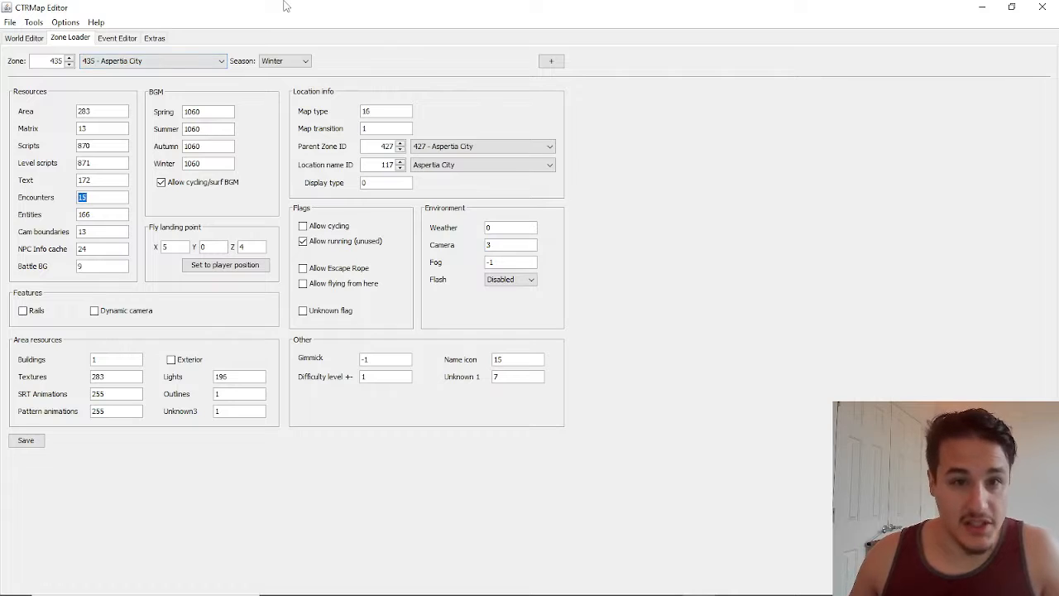
pyautogui.hotkey('alt', 'Tab')
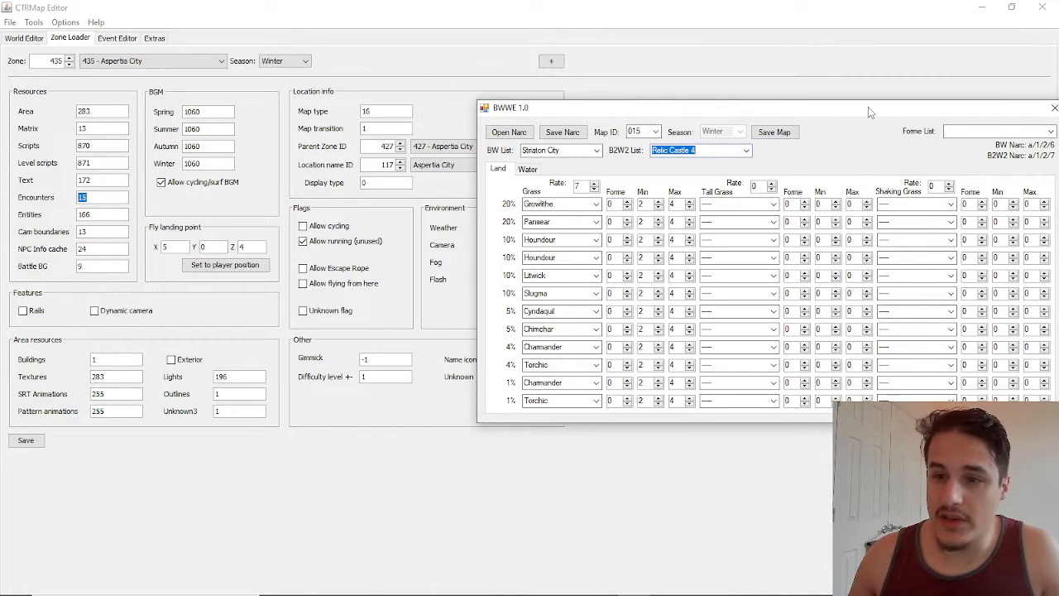
pyautogui.moveTo(868, 107); pyautogui.dragTo(859, 108)
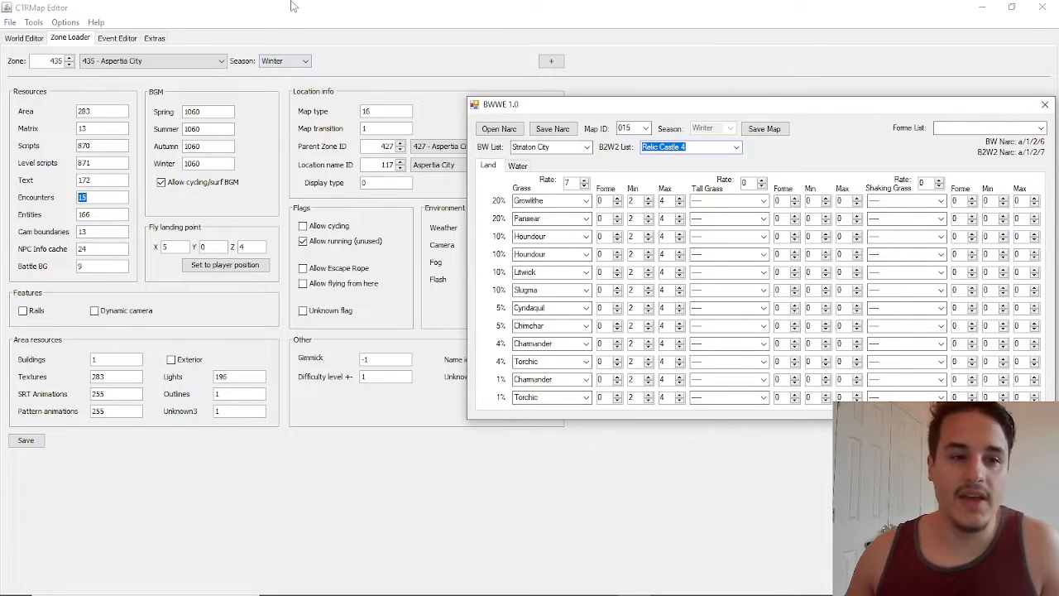
# - Switch to Spiky's DS Map Editor with the Pokémon Black 2 ROM and dismiss the map header notice
pyautogui.hotkey('alt', 'Tab')
pyautogui.click(684, 303)
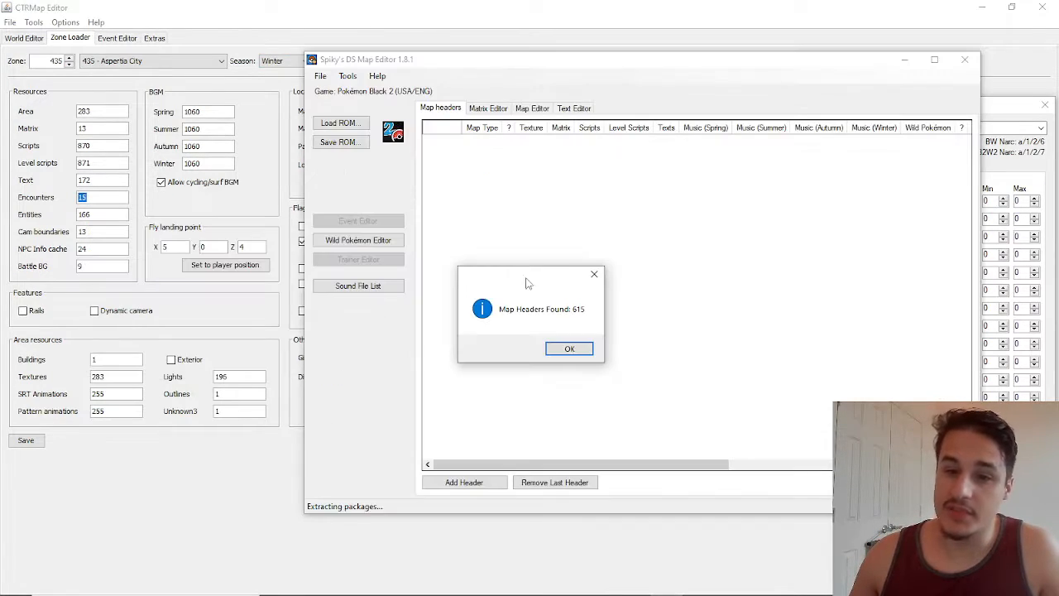
pyautogui.click(568, 348)
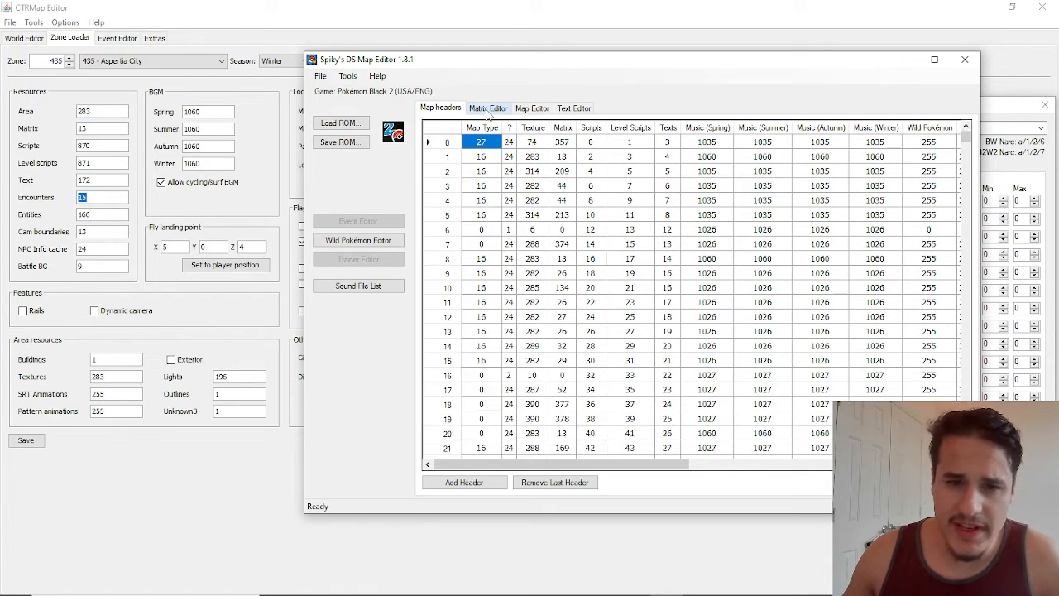
# - Open map file 0827 from Matrix 13 and display its move permissions
pyautogui.click(482, 111)
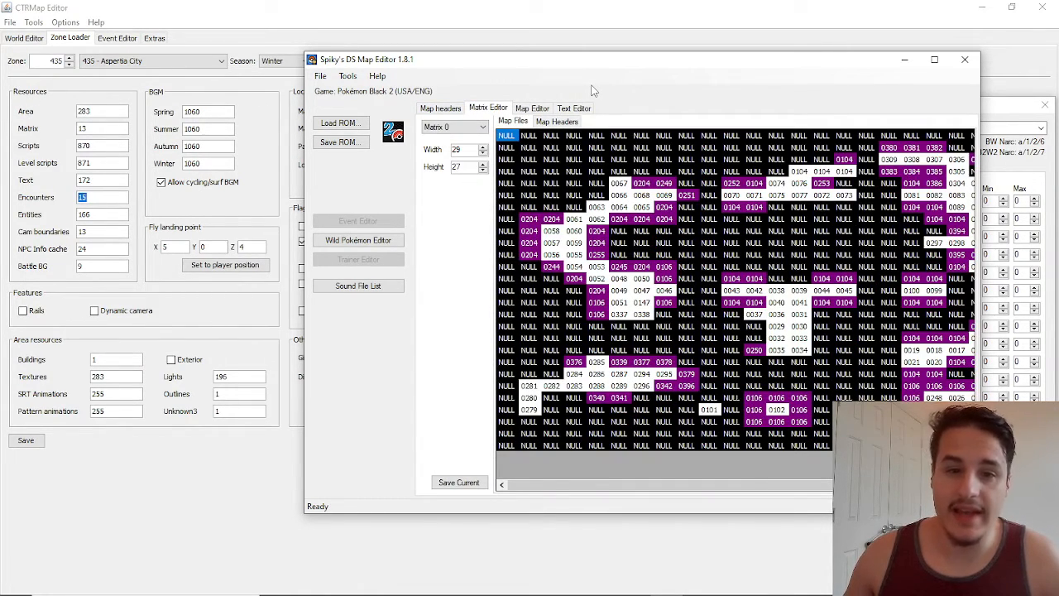
pyautogui.click(447, 129)
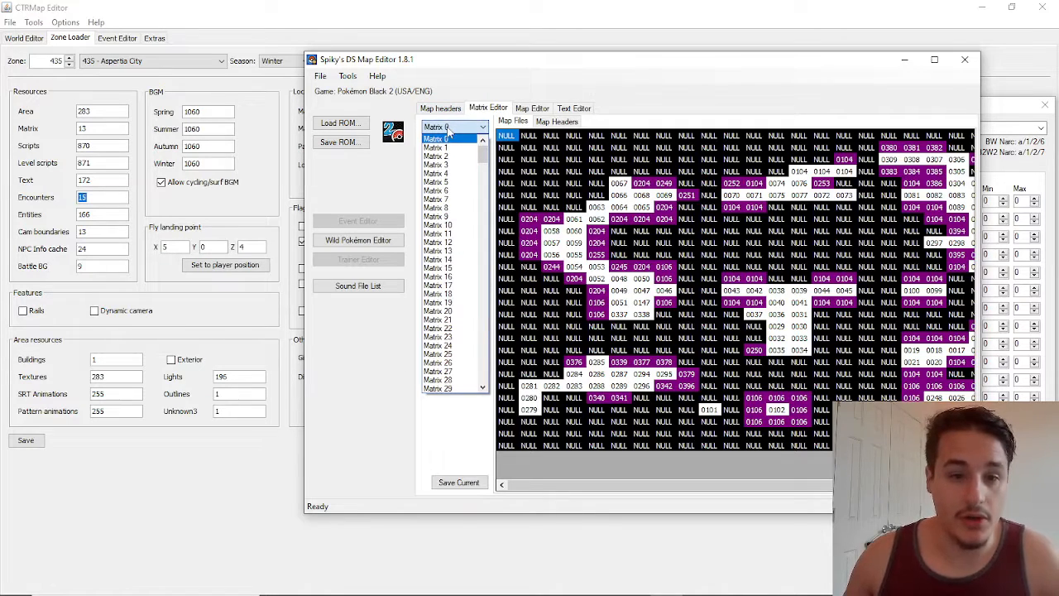
pyautogui.click(453, 251)
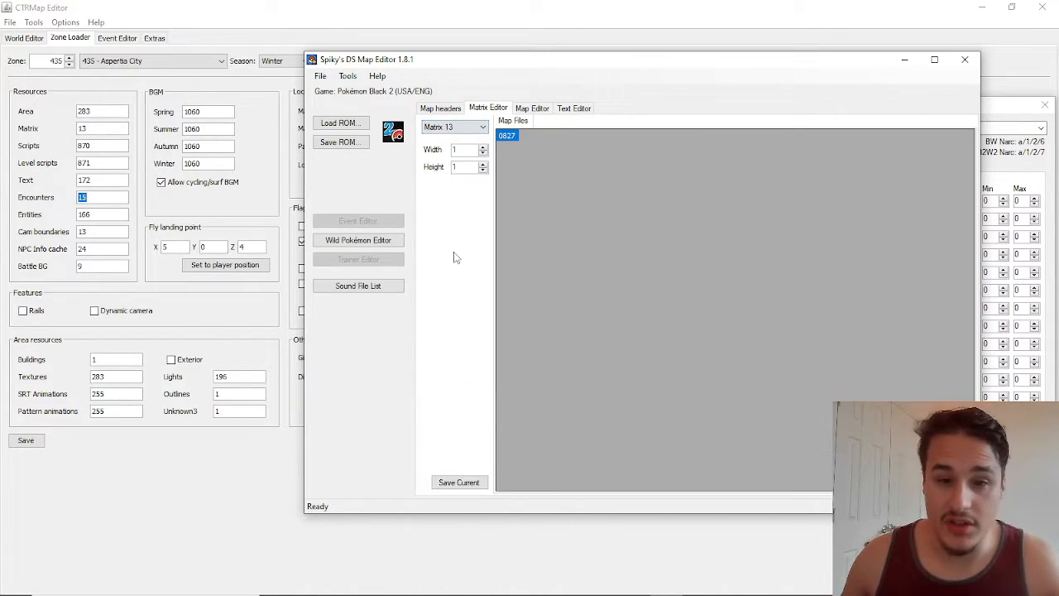
pyautogui.doubleClick(508, 138)
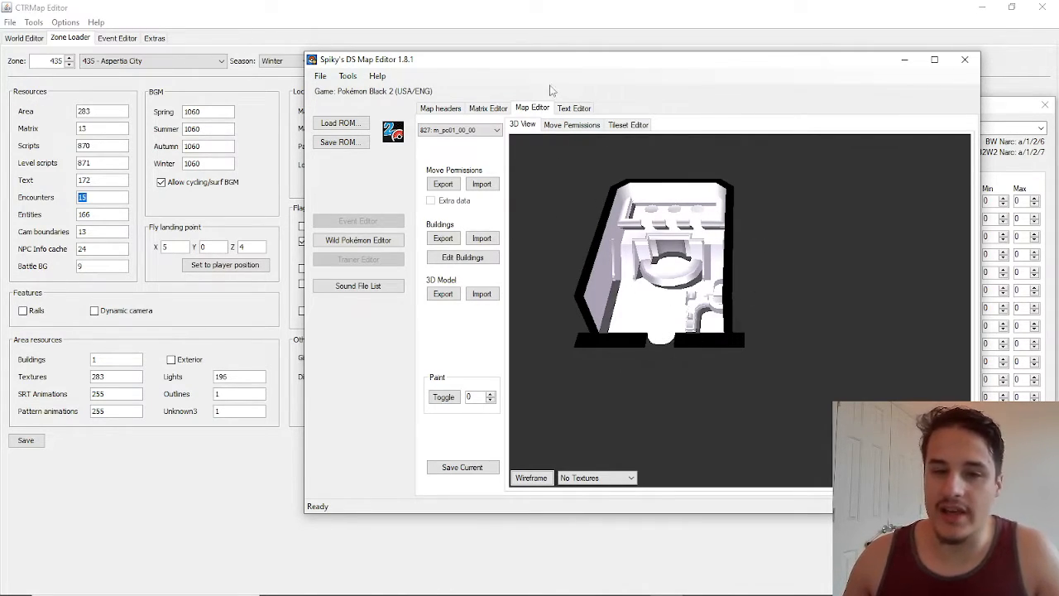
pyautogui.click(563, 126)
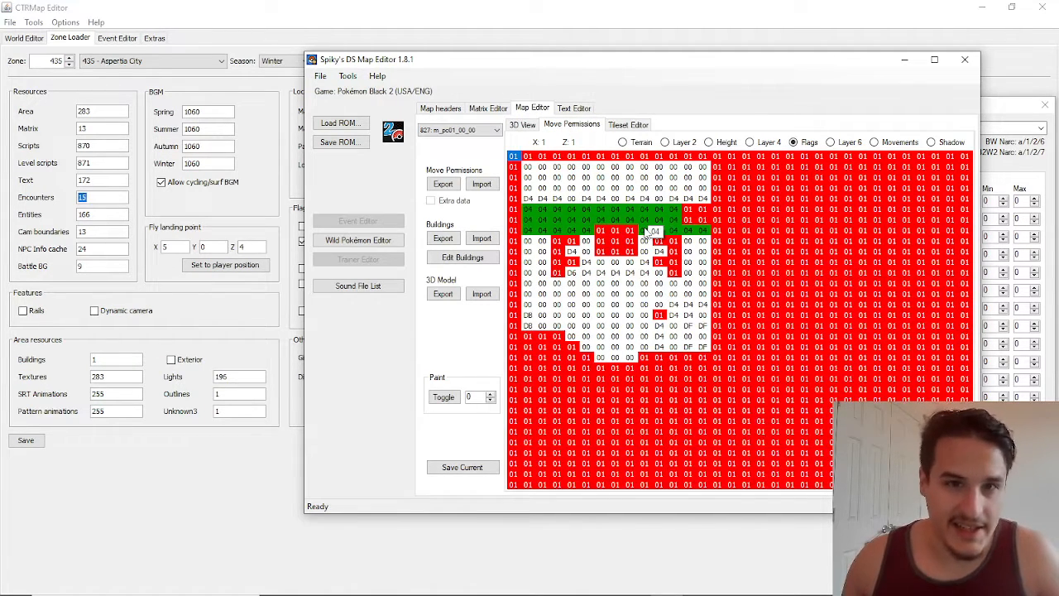
# - Place the map's move permissions beside CTRMap's world view of zone 435 and view the Movements layer
pyautogui.click(187, 17)
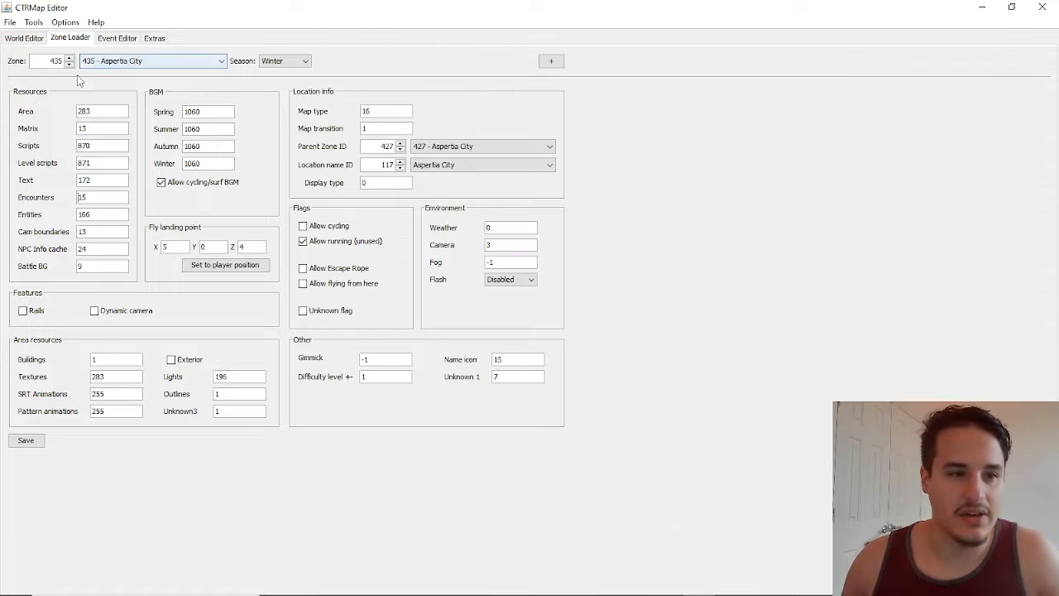
pyautogui.click(24, 38)
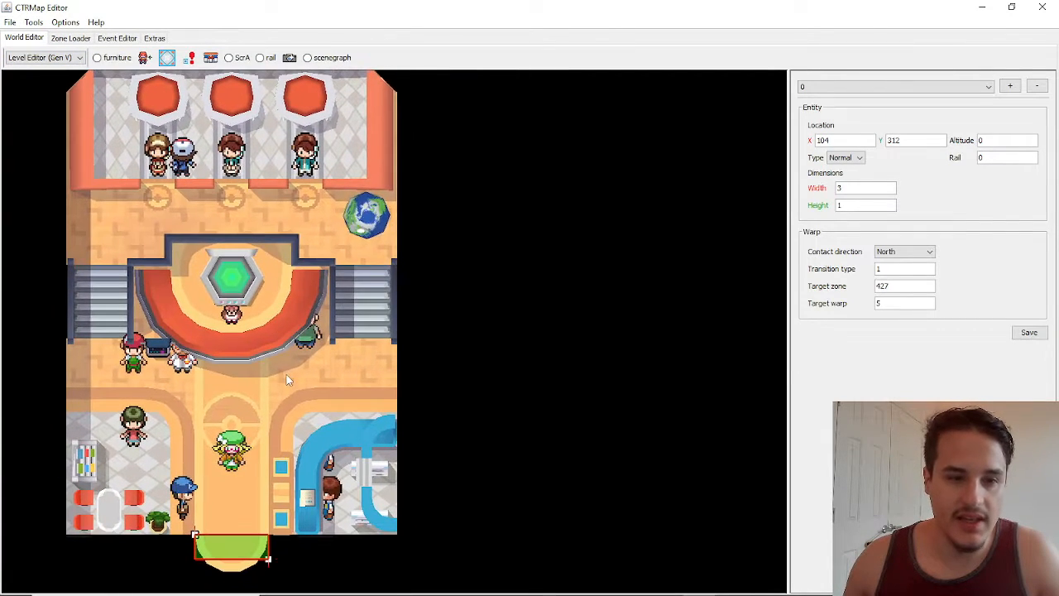
pyautogui.hotkey('alt', 'Tab')
pyautogui.moveTo(603, 66); pyautogui.dragTo(692, 69)
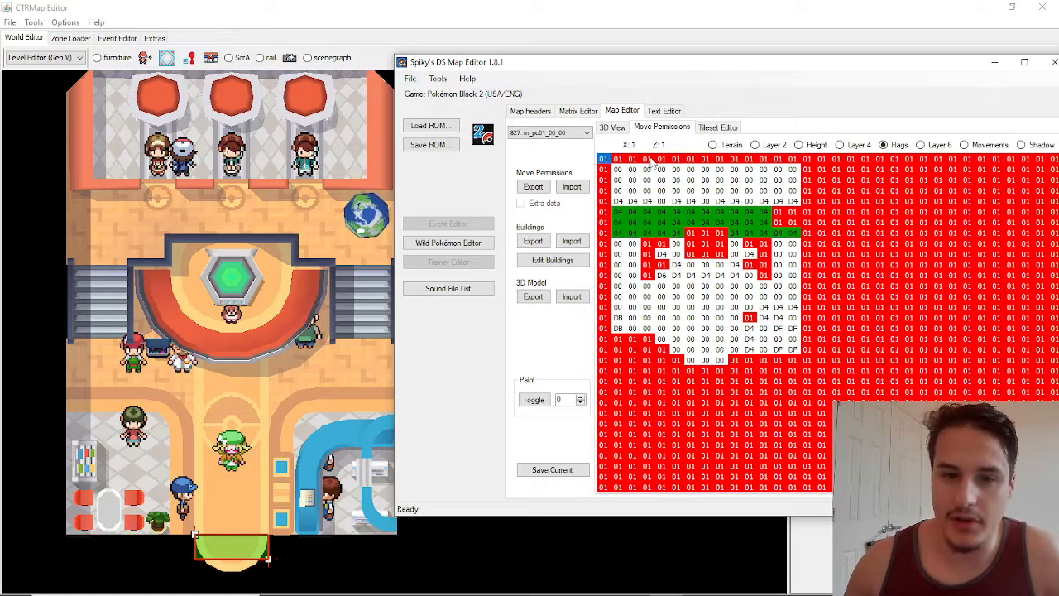
pyautogui.moveTo(854, 66); pyautogui.dragTo(834, 69)
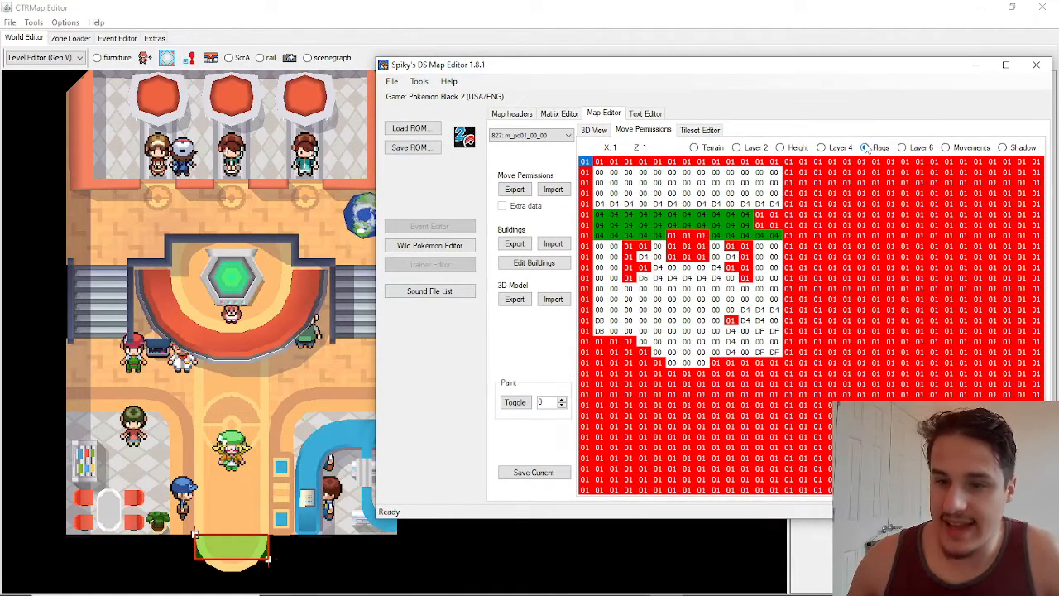
pyautogui.click(865, 147)
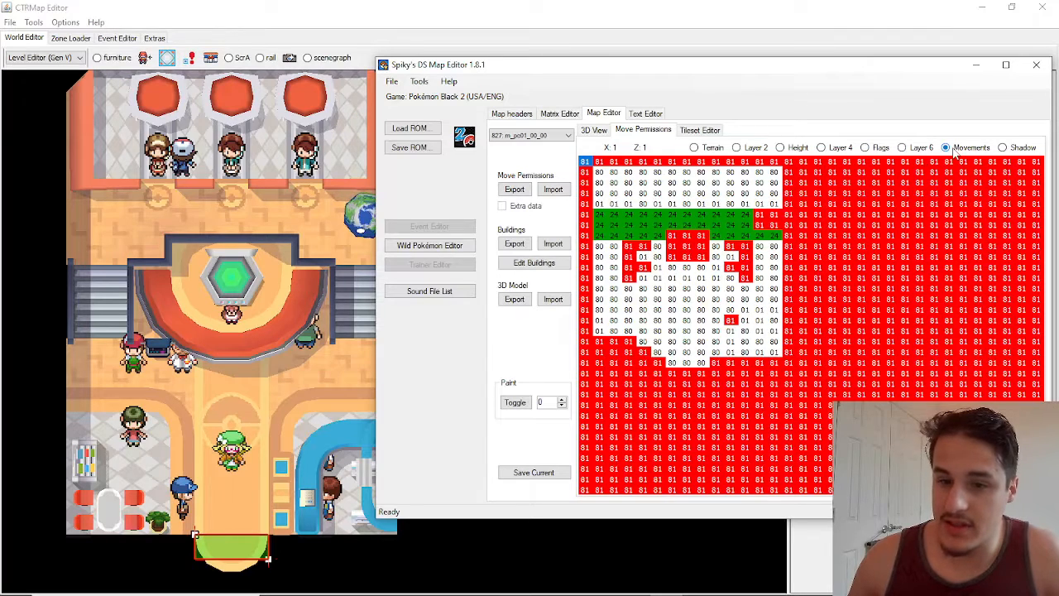
# - Turn on painting with value 4 and paint the Flags tiles at X 3, Z 11 to 14
pyautogui.click(868, 147)
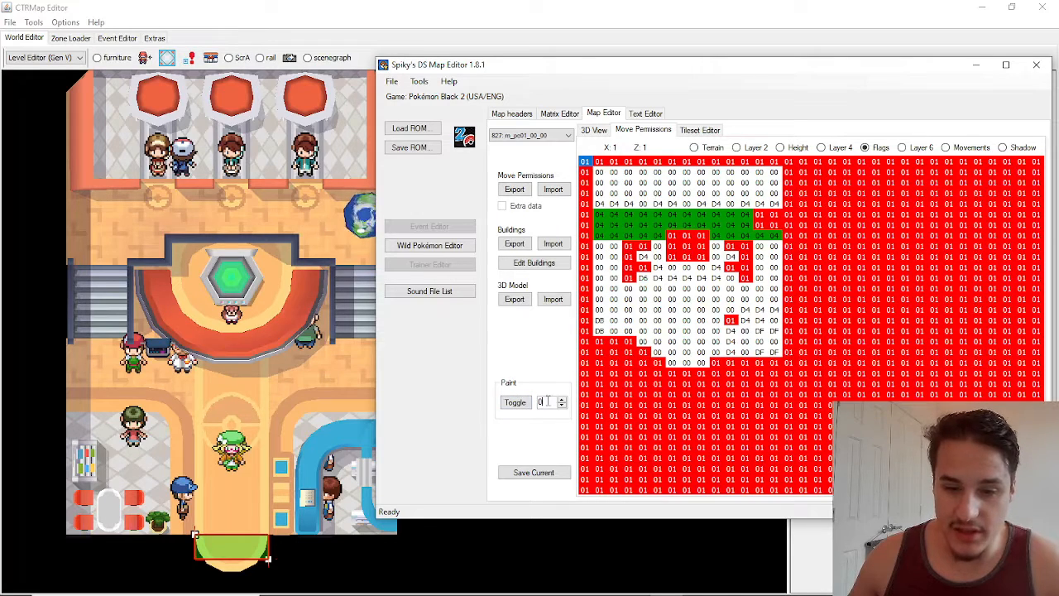
pyautogui.click(522, 405)
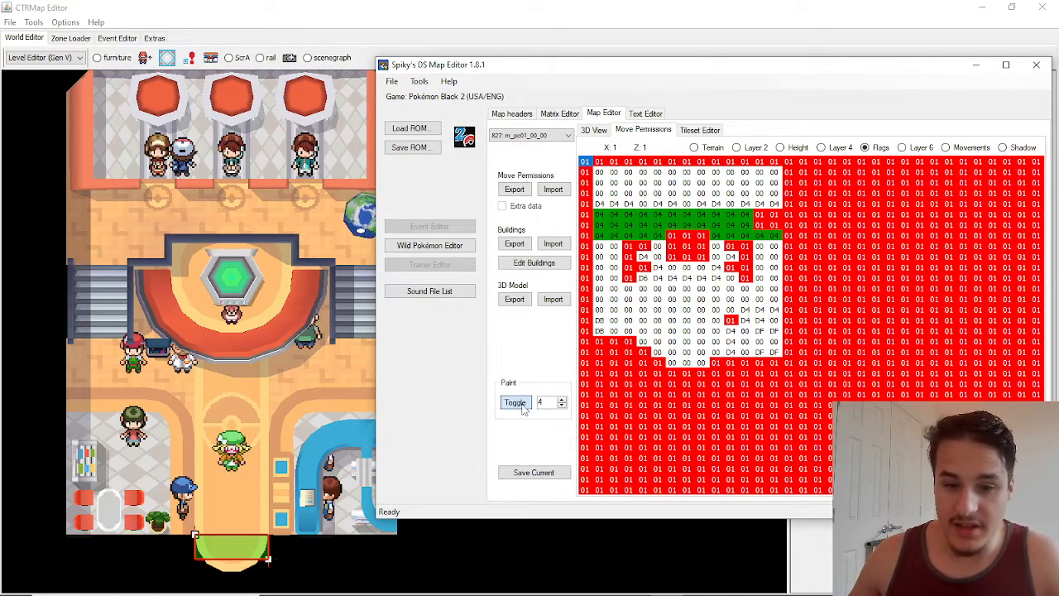
pyautogui.click(614, 268)
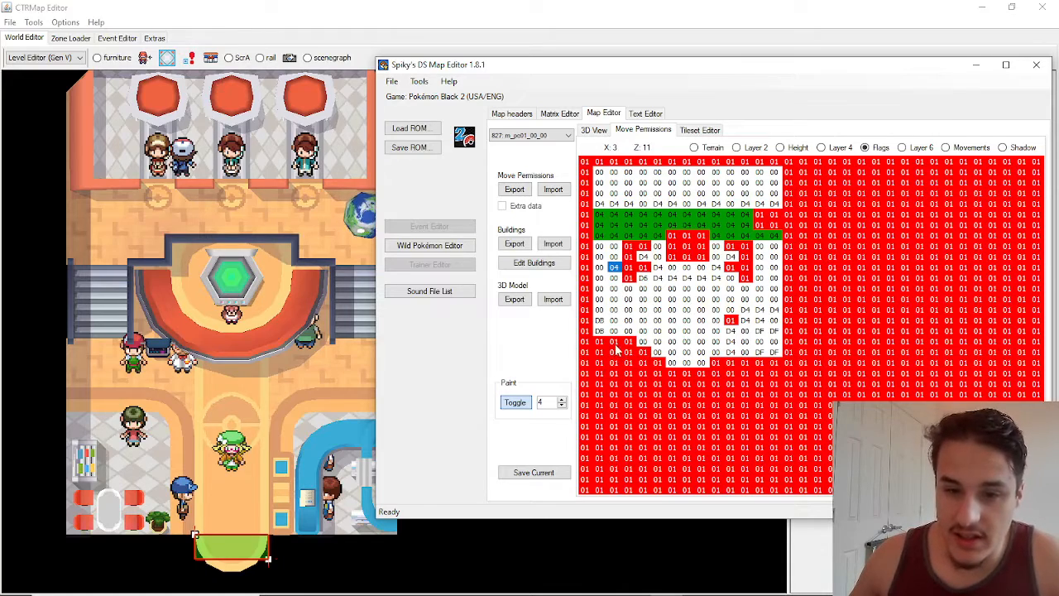
pyautogui.click(613, 279)
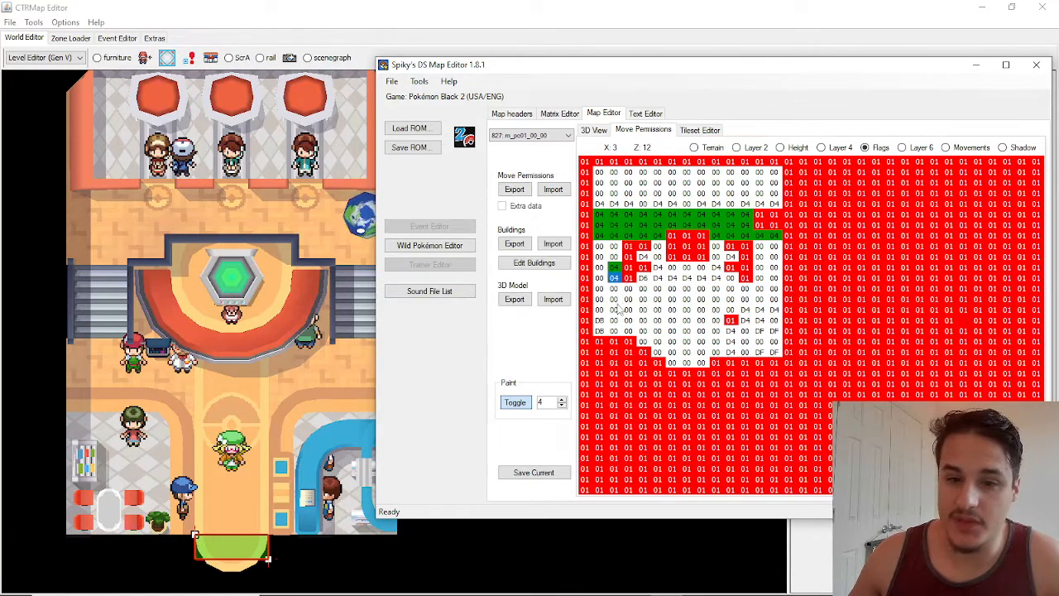
pyautogui.click(614, 289)
pyautogui.click(615, 300)
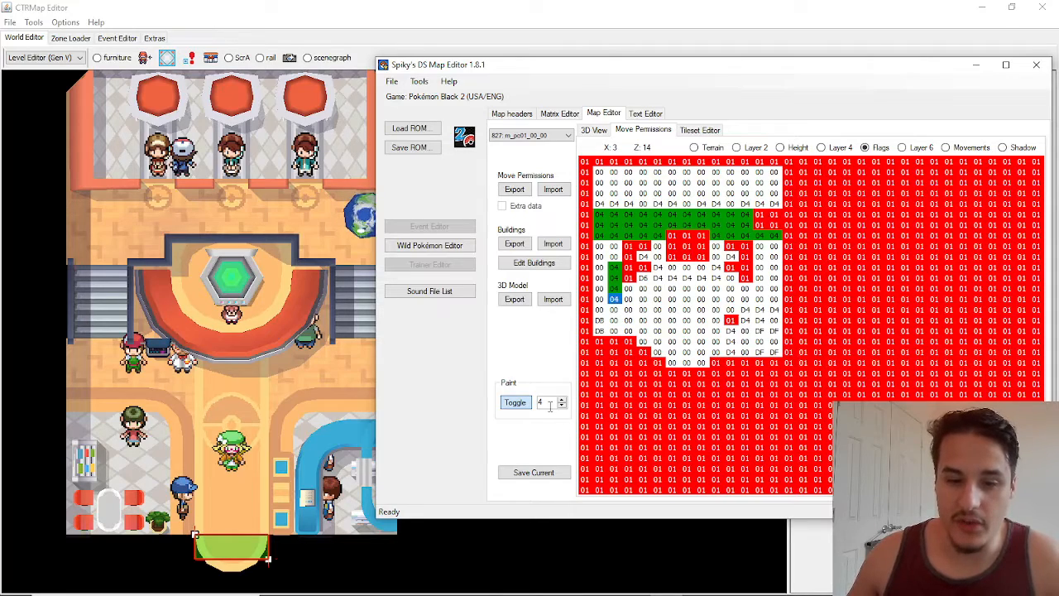
# - Repaint the Flags tiles at X 3, Z 11 to 14 with value 0
pyautogui.click(614, 278)
pyautogui.click(615, 289)
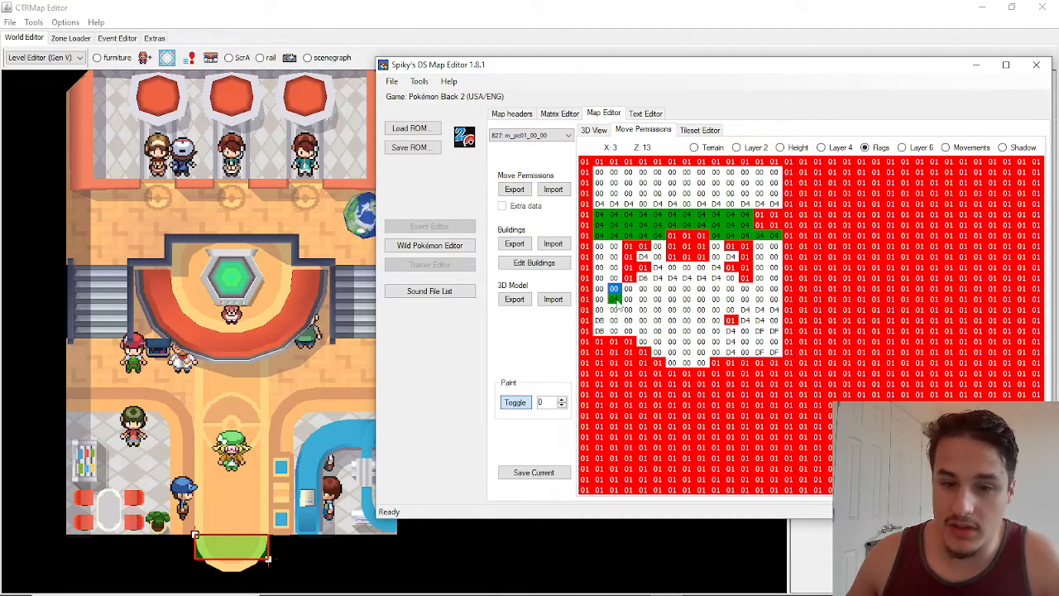
pyautogui.click(614, 298)
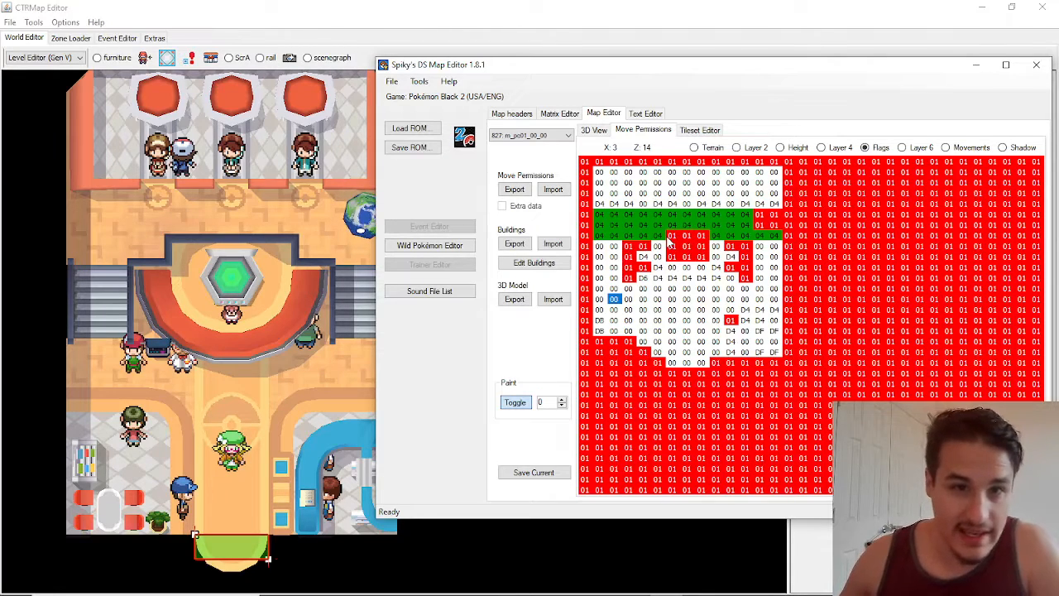
# - Paint the Movements tiles at X 3, Z 9 and 10 with value 24
pyautogui.click(945, 147)
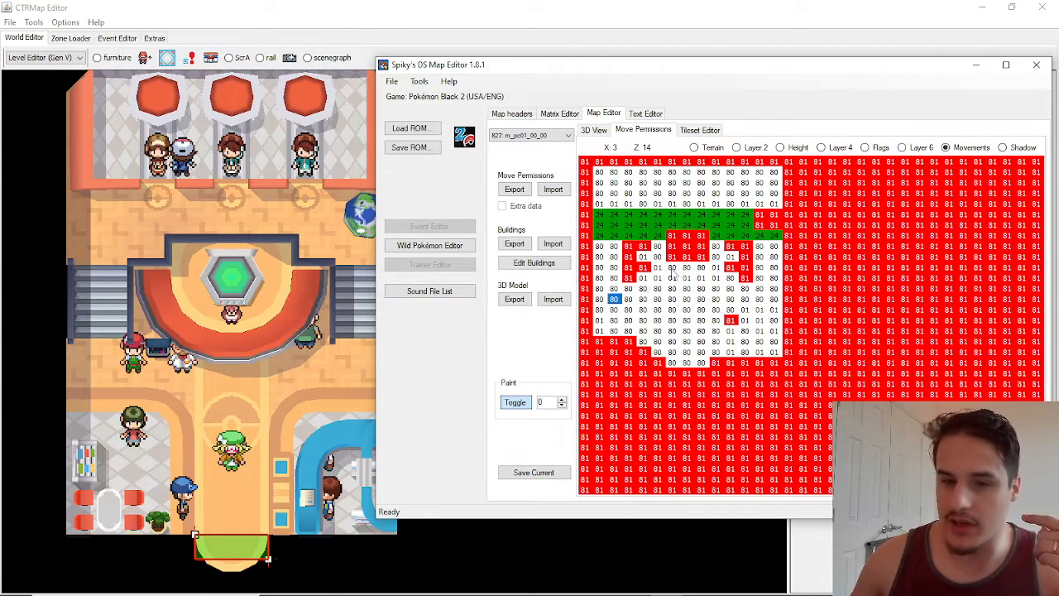
pyautogui.write('24')
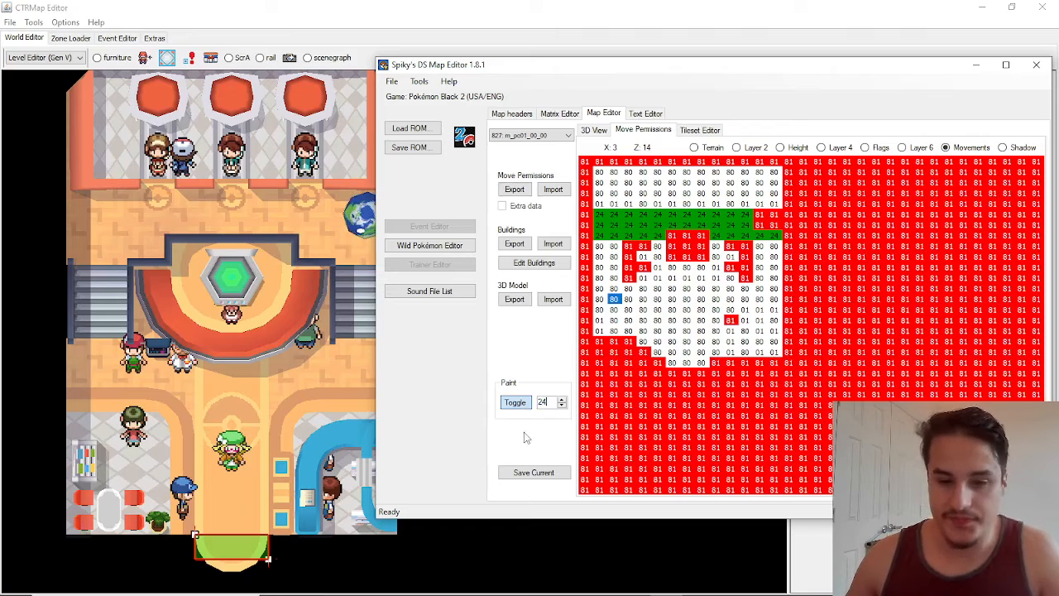
pyautogui.click(616, 247)
pyautogui.click(615, 257)
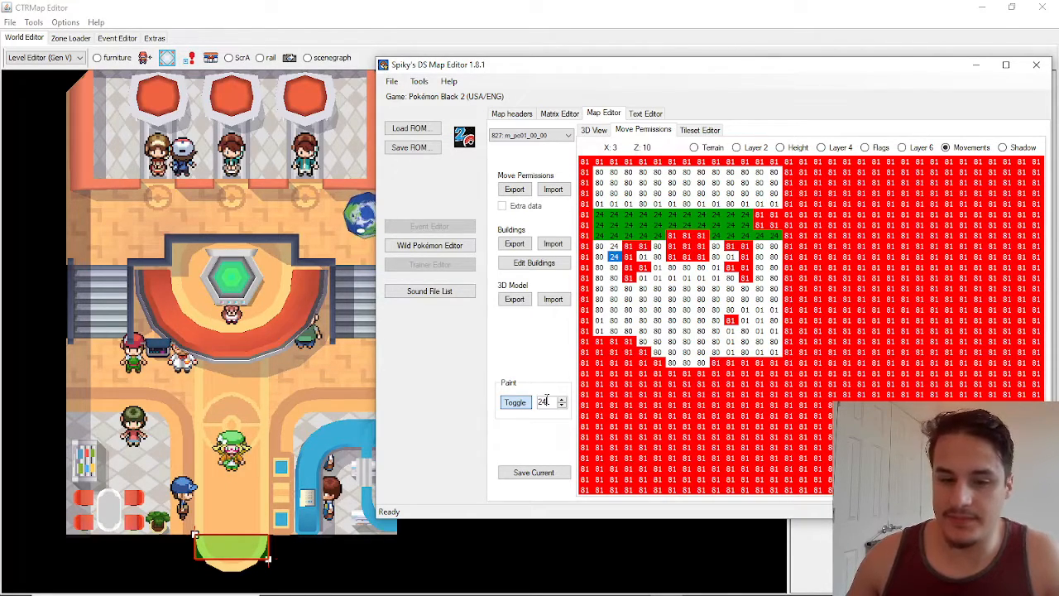
# - Repaint the Movements tiles at X 3, Z 9 and 10 with value 0
pyautogui.moveTo(548, 402); pyautogui.dragTo(522, 402)
pyautogui.write('0')
pyautogui.click(613, 247)
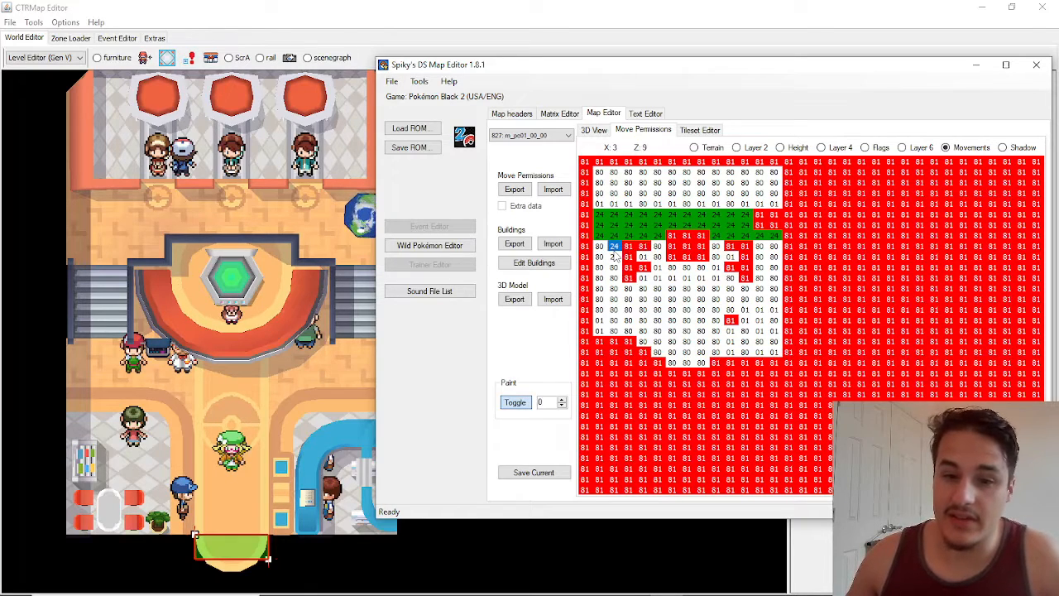
pyautogui.click(614, 258)
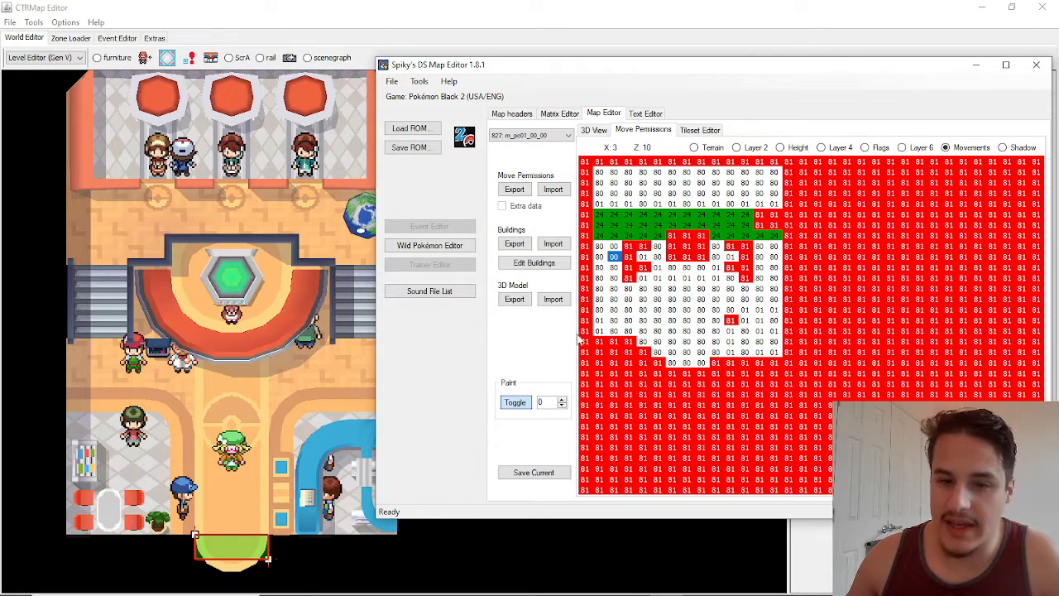
# - Set the paint value to 80 and restore the Movements tiles at X 3, Z 9 and 10
pyautogui.moveTo(542, 401); pyautogui.dragTo(536, 404)
pyautogui.write('80')
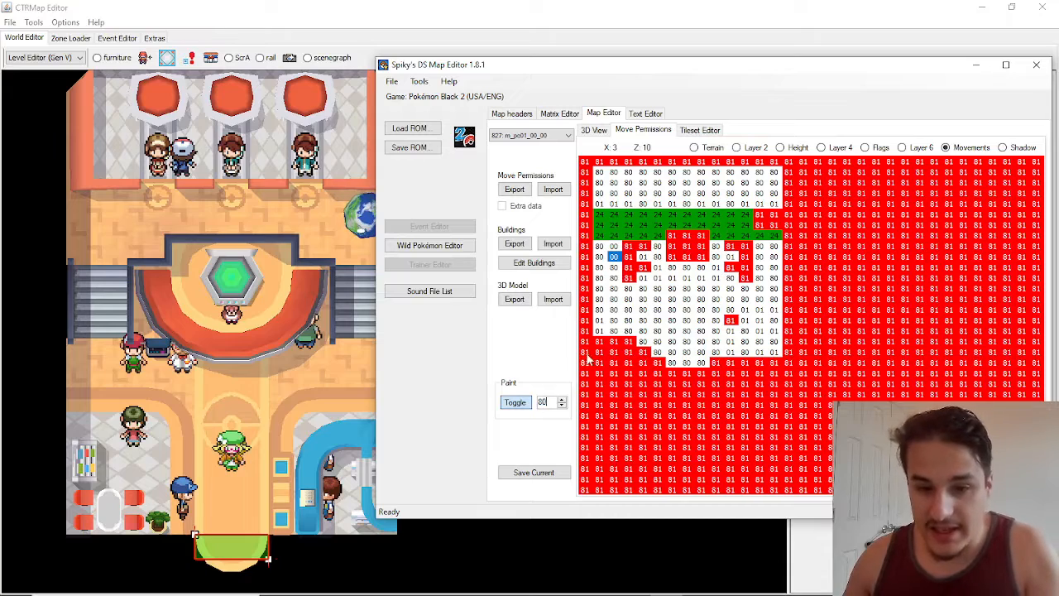
pyautogui.click(614, 247)
pyautogui.click(614, 257)
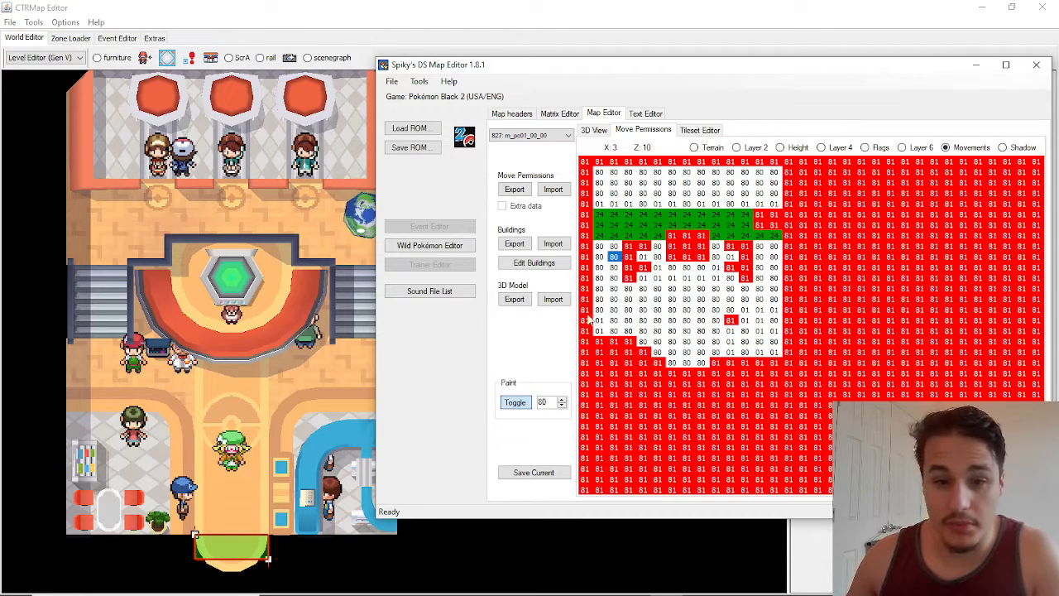
# - Compare the Flags layer with the Movements layer and save the current map
pyautogui.click(865, 147)
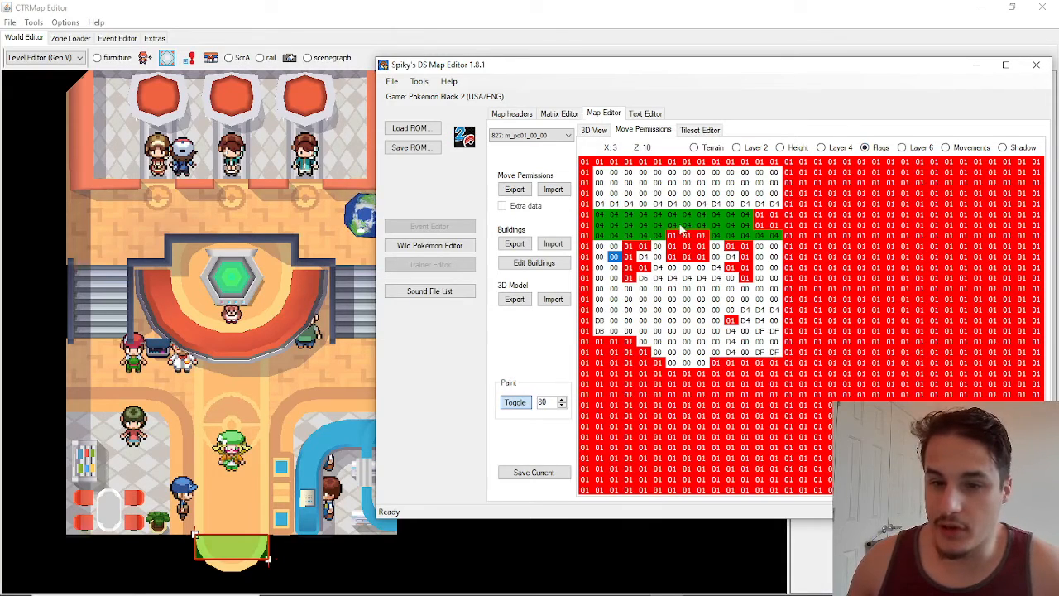
pyautogui.click(947, 147)
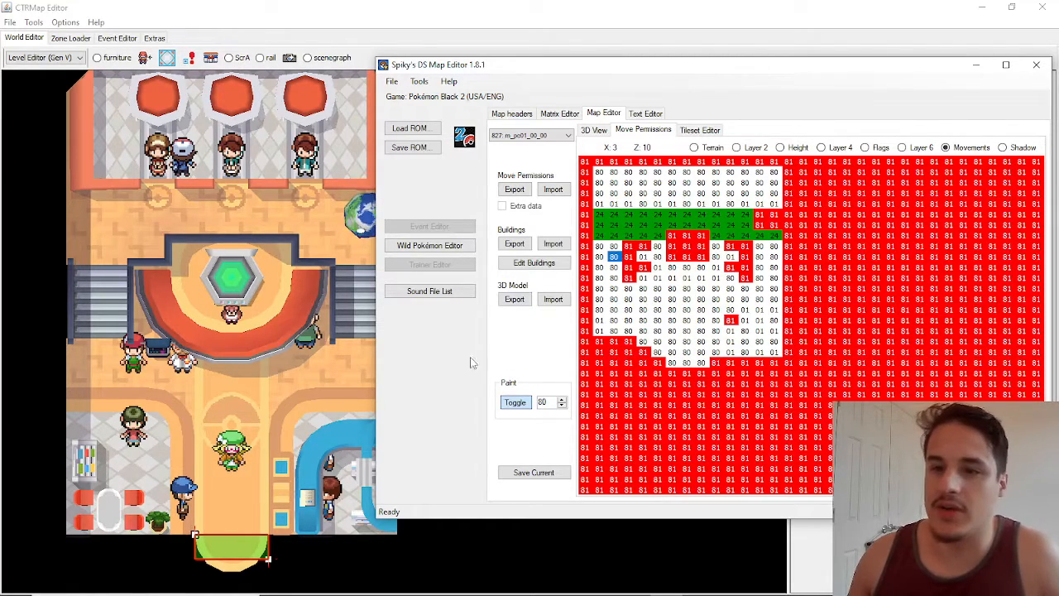
pyautogui.click(536, 473)
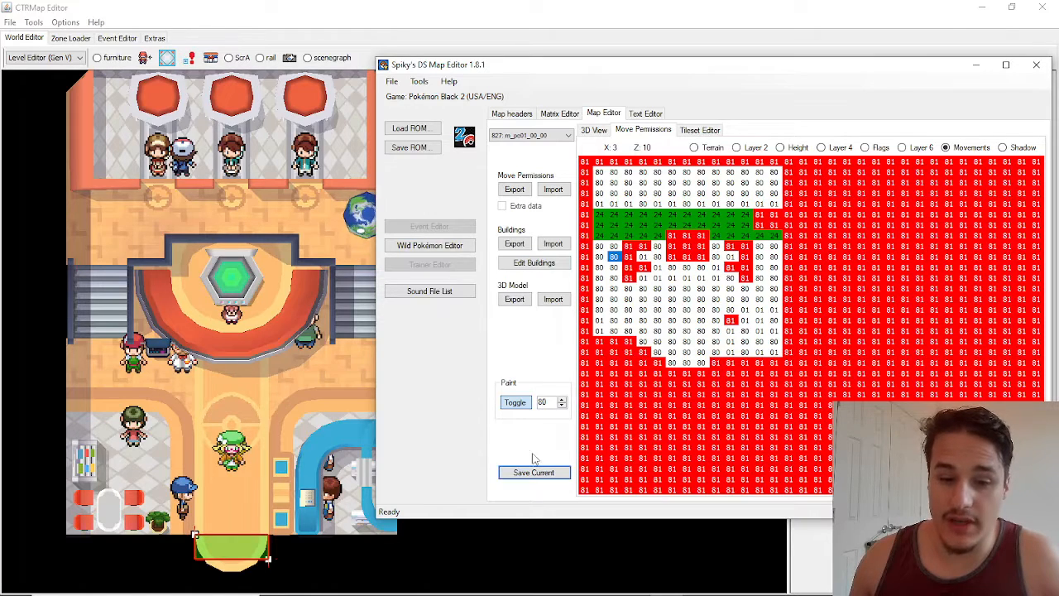
# - Open the ROM save dialog, cancel it without saving, and close Spiky's DS Map Editor
pyautogui.click(416, 147)
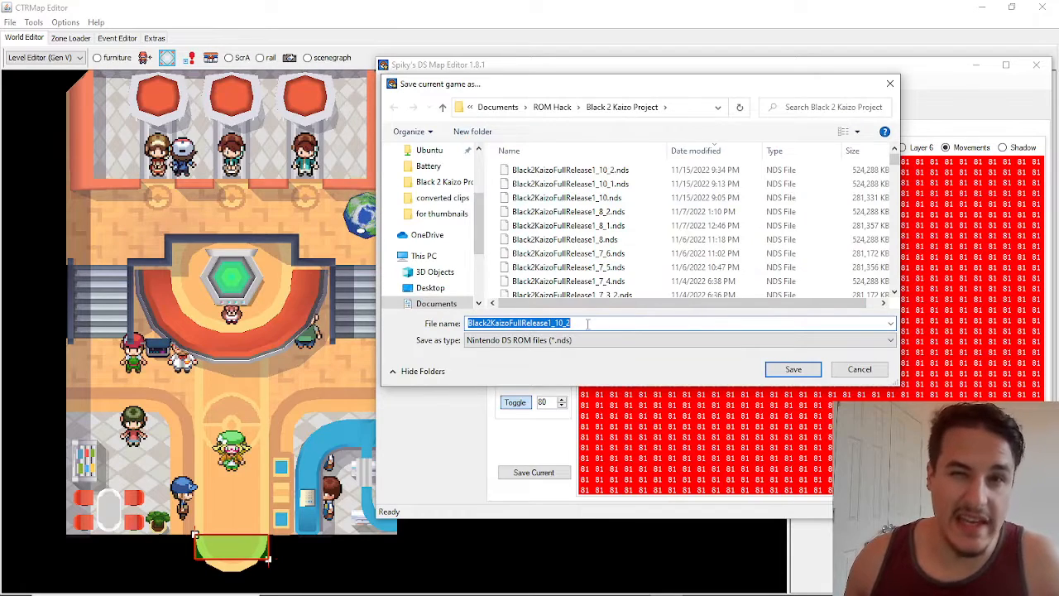
pyautogui.click(860, 370)
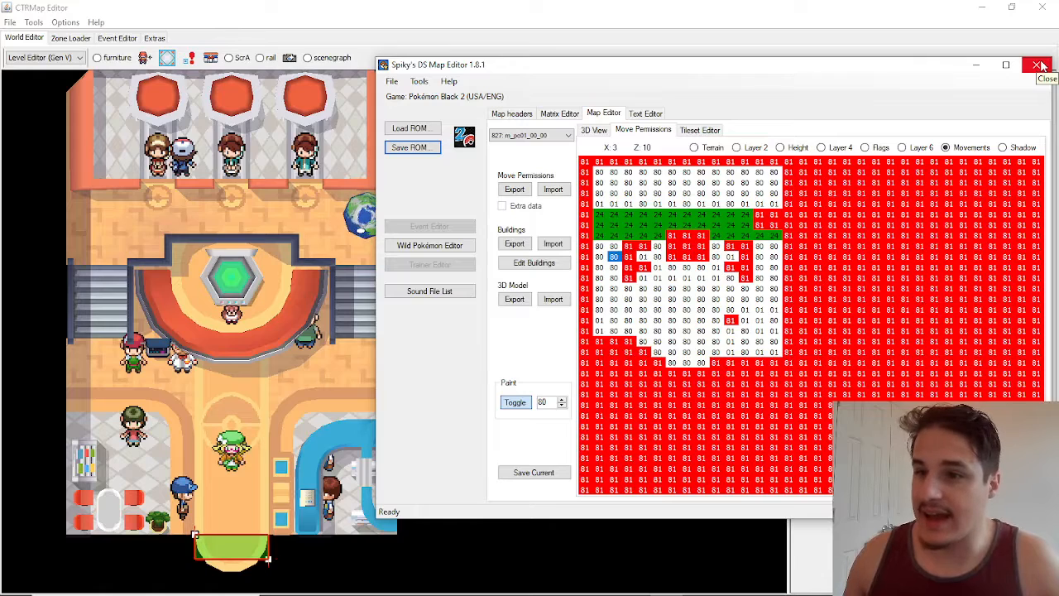
pyautogui.click(1039, 64)
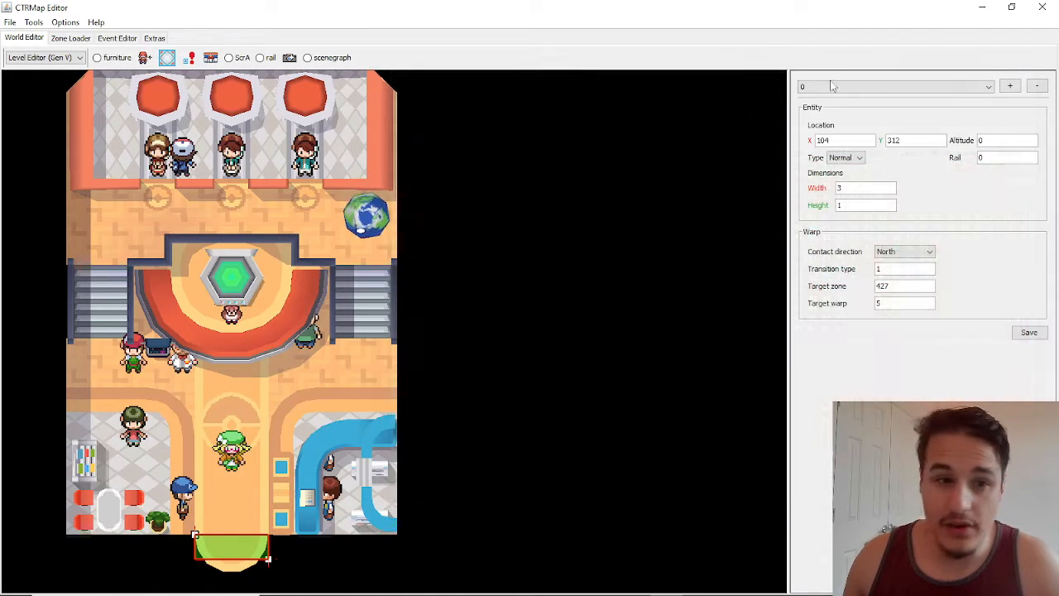
# - Check zone 435's Encounters value, switch to DeSmuME and walk along the Pokémon Center's upper floor until a wild battle starts
pyautogui.click(73, 38)
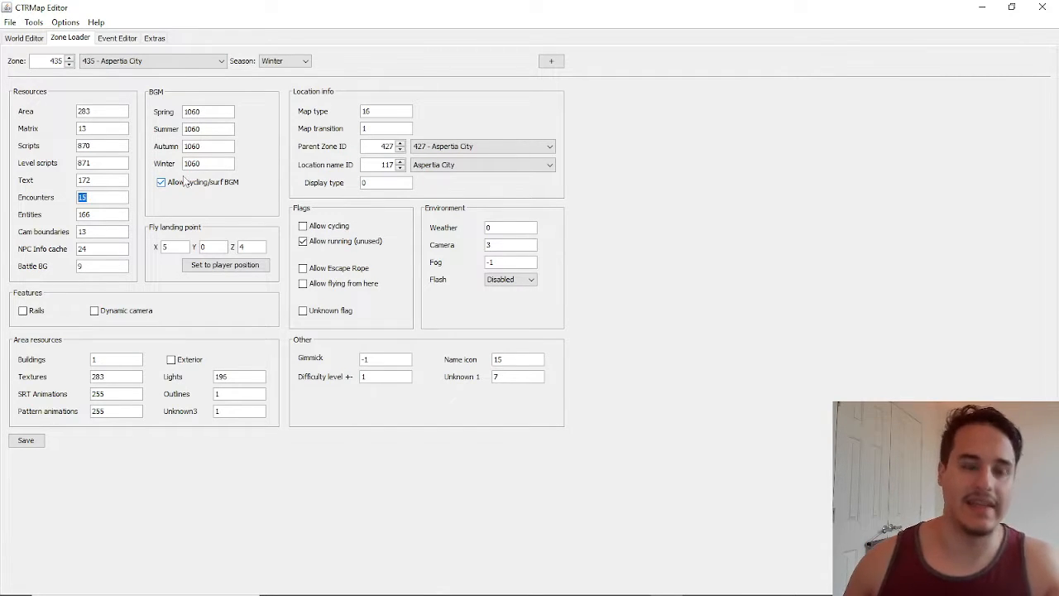
pyautogui.press('Up')
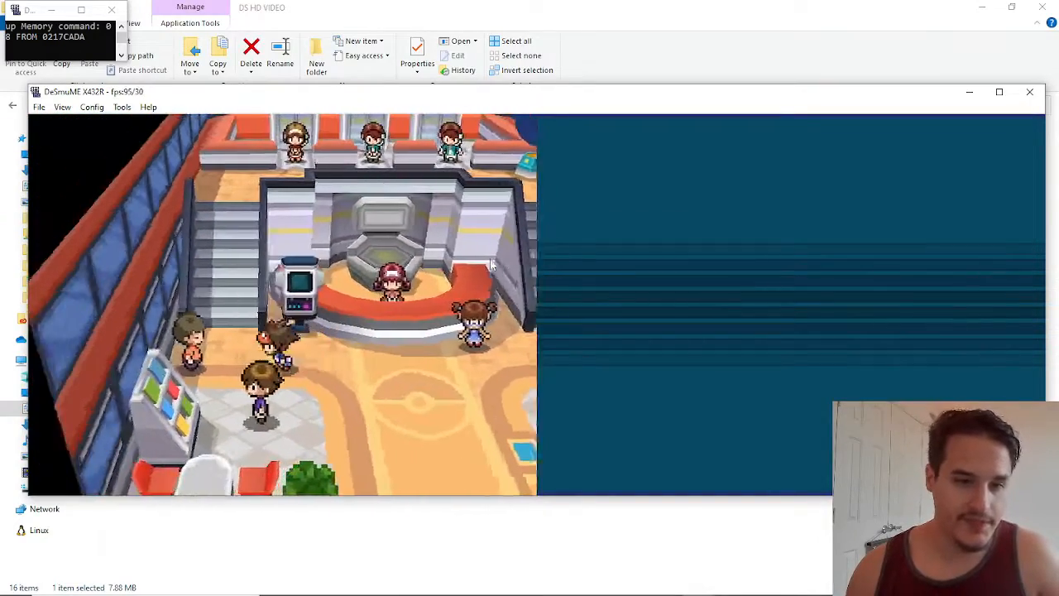
pyautogui.press('Up')
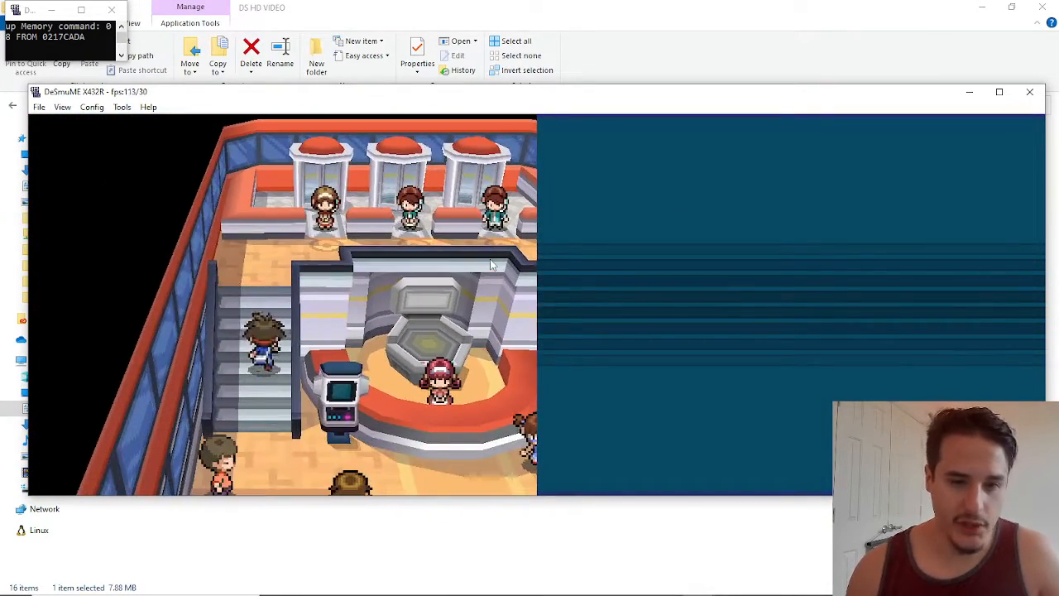
pyautogui.press('Up')
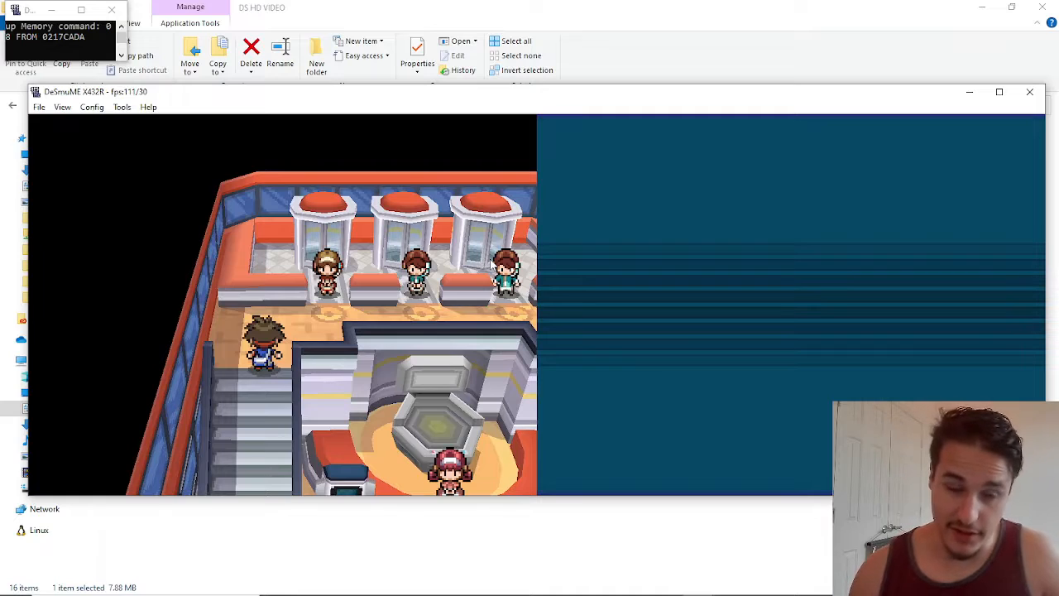
pyautogui.press('Up')
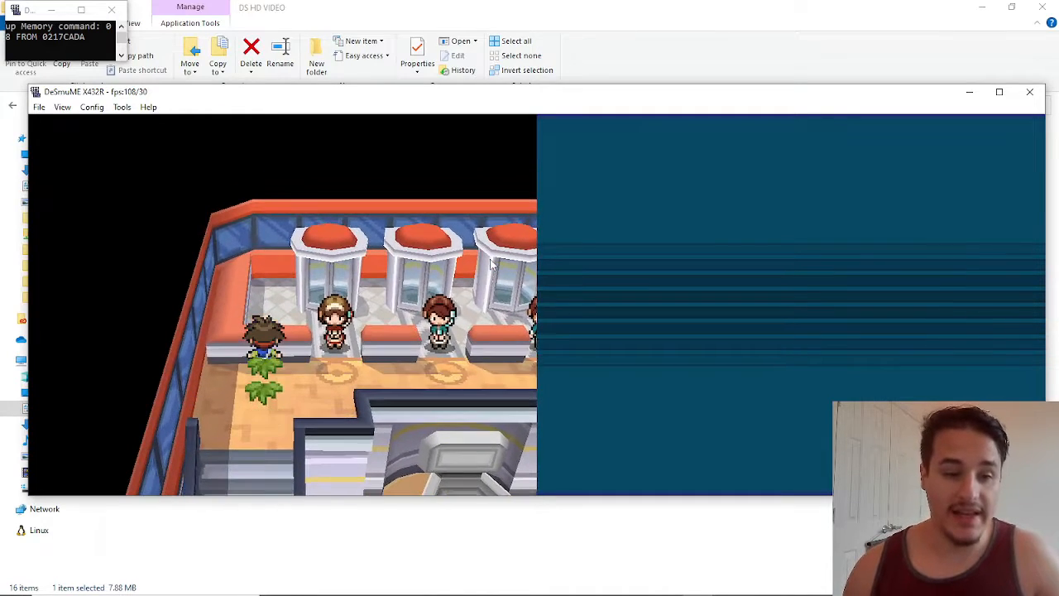
pyautogui.press('Right')
pyautogui.press('Left')
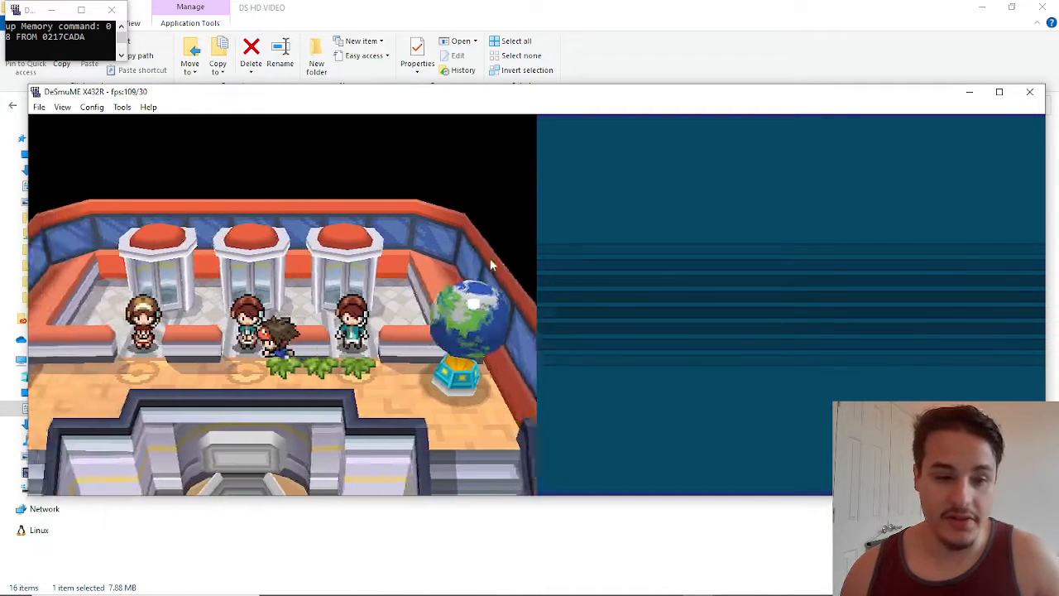
pyautogui.press('Right')
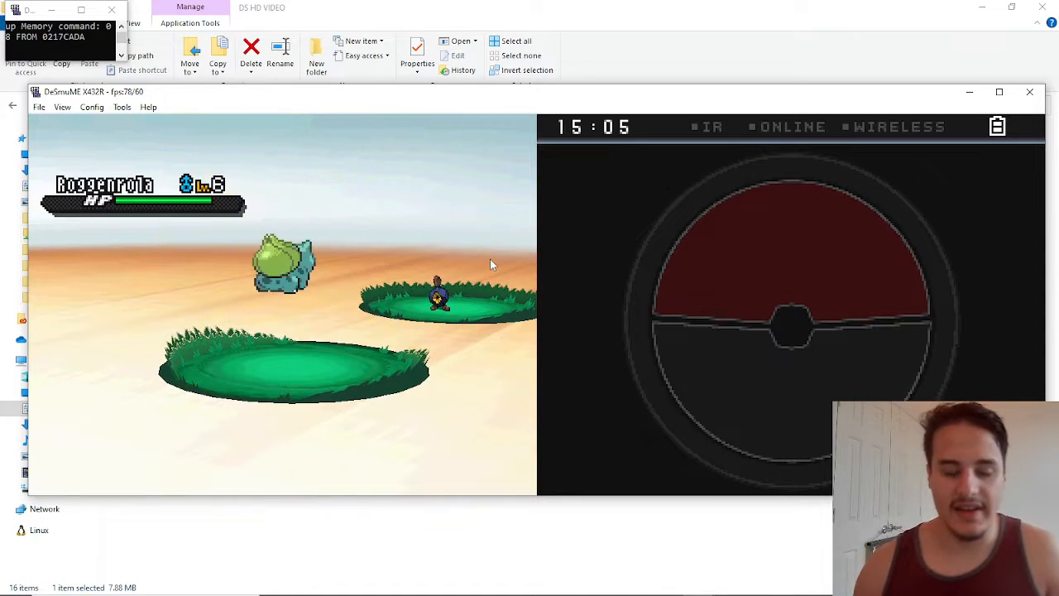
# - Increase the emulation speed to 1.75 and run from the wild Roggenrola battle
pyautogui.press('=')
pyautogui.press('=')
pyautogui.press('=')
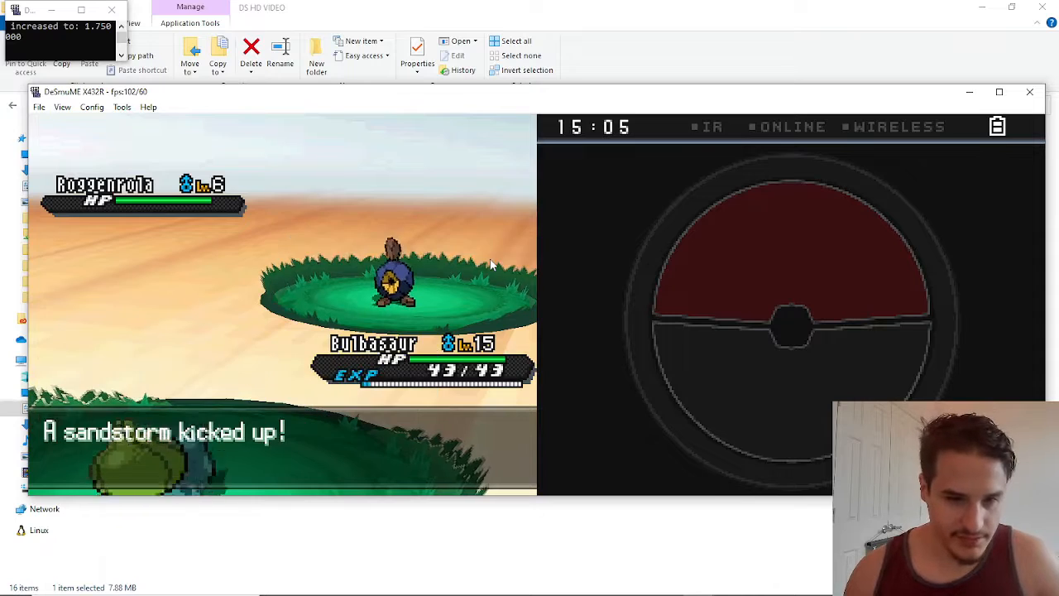
pyautogui.press('Down')
pyautogui.press('Down')
pyautogui.press('Right')
pyautogui.press('x')
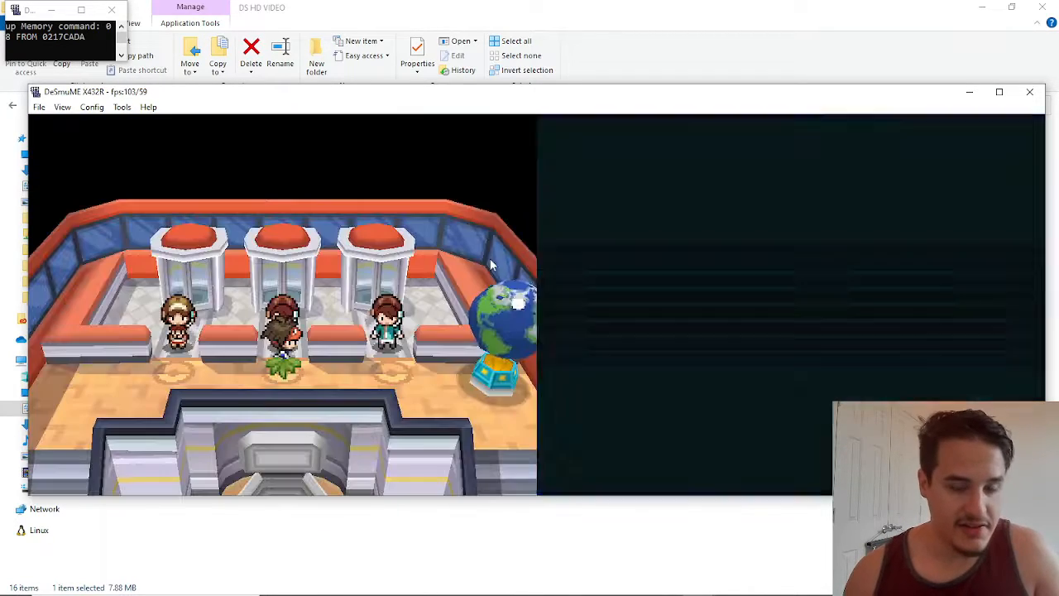
# - Leave the Pokémon Center and walk into the Route 19 grass until a wild battle starts
pyautogui.press('Down')
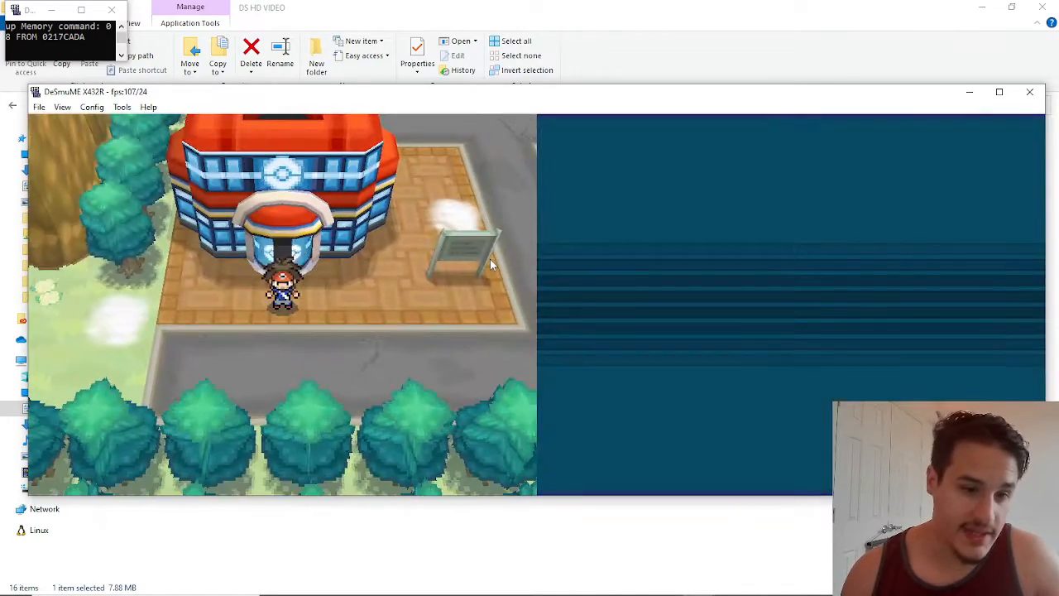
pyautogui.press('Left')
pyautogui.press('Left')
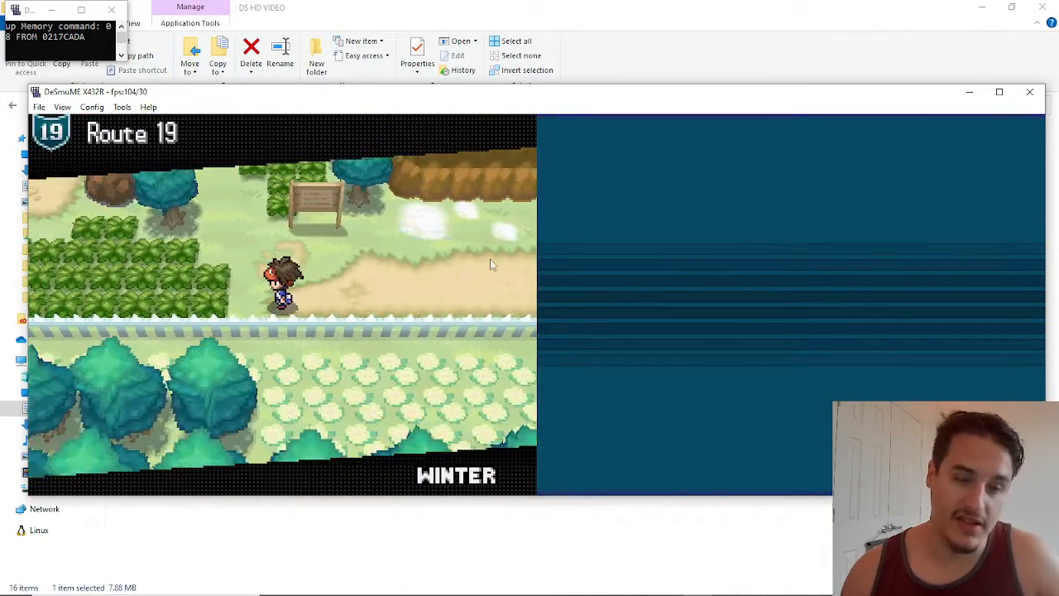
pyautogui.press('Left')
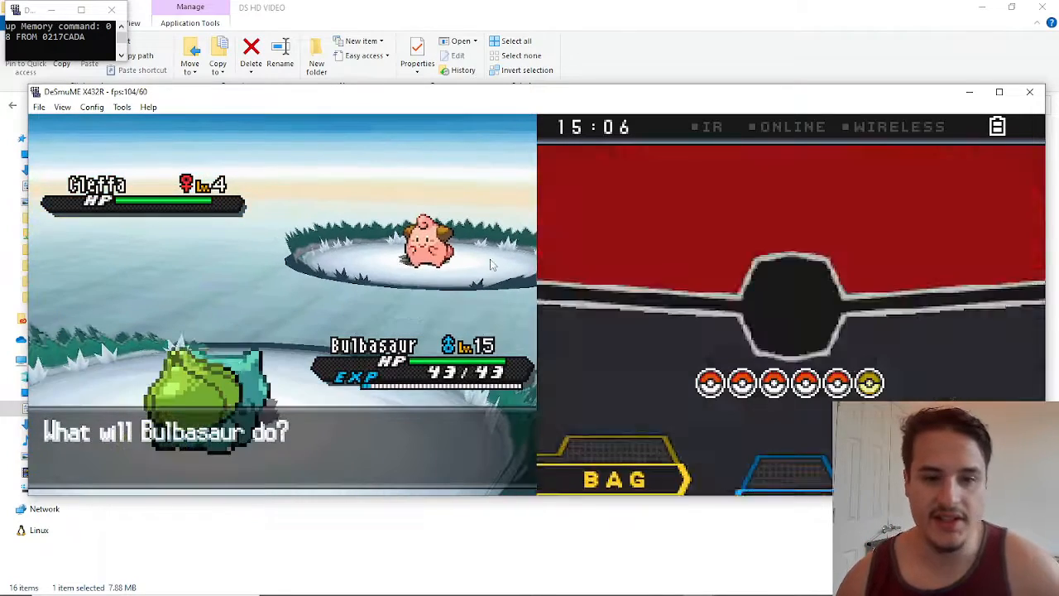
# - Run from the wild Cleffa battle on Route 19
pyautogui.press('Down')
pyautogui.press('Right')
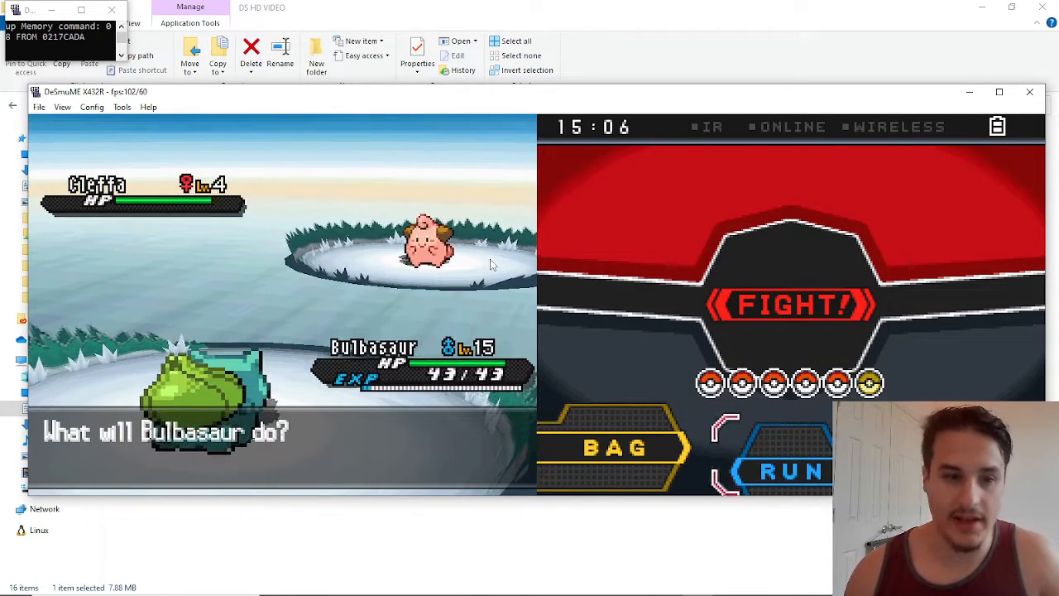
pyautogui.press('x')
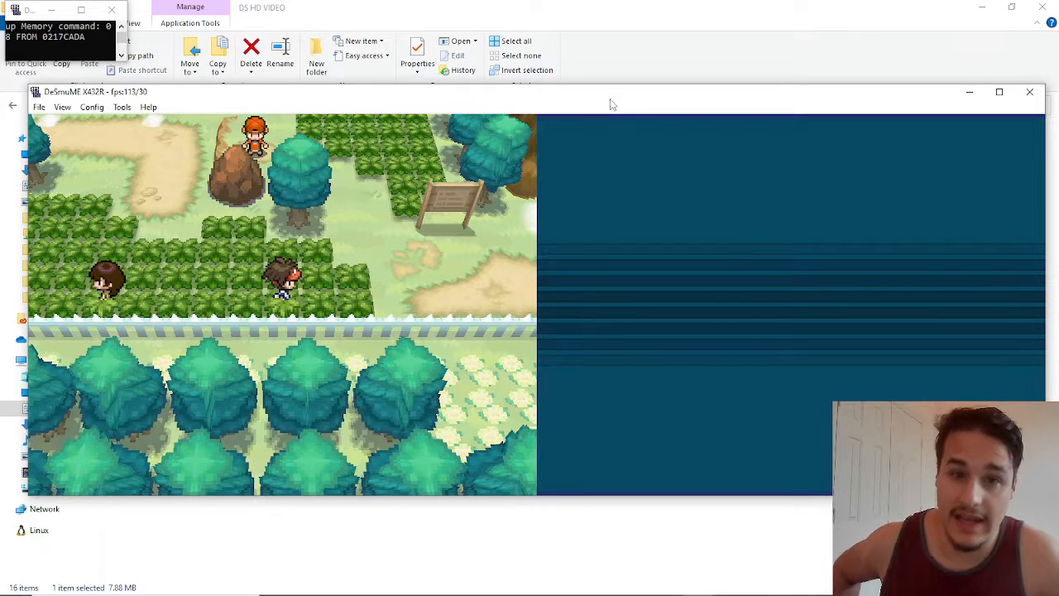
pyautogui.hotkey('alt', 'Tab')
pyautogui.press('Tab')
pyautogui.hotkey('alt', 'Tab')
pyautogui.hotkey('alt', 'Tab')
pyautogui.hotkey('alt', 'Tab')
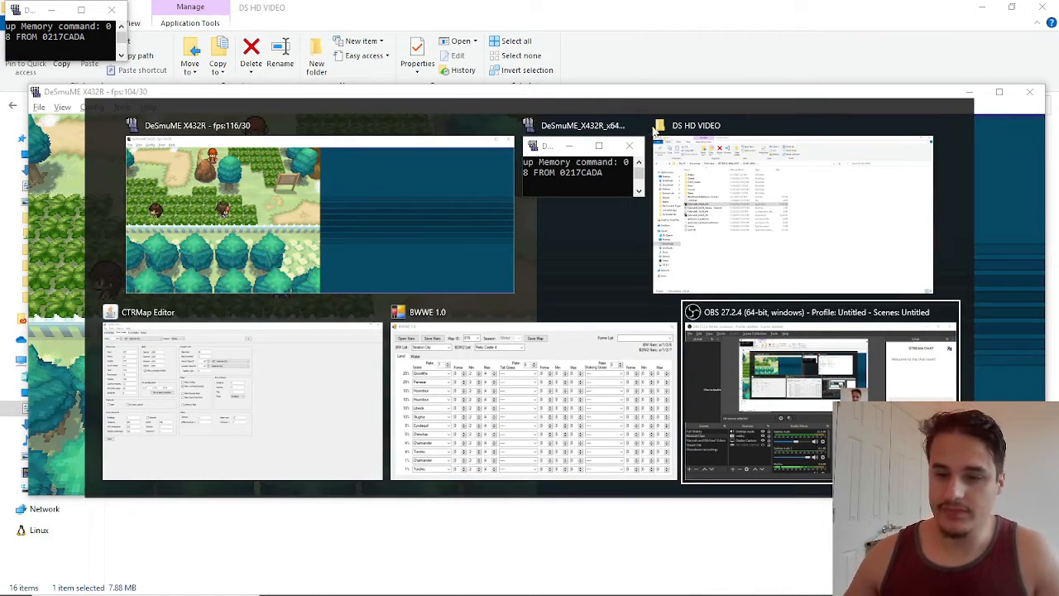